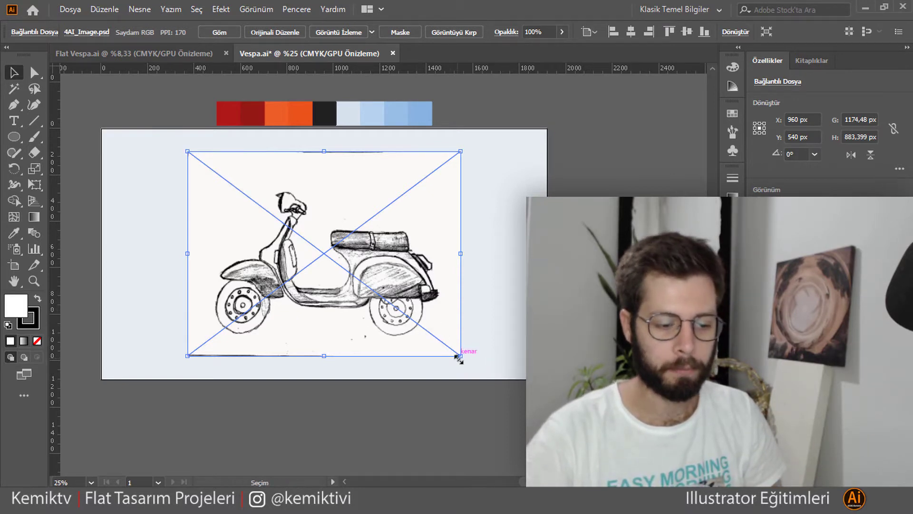
Step: Scale the placed Vespa sketch down by its corner handles into a small thumbnail
drag(458, 357, 314, 251)
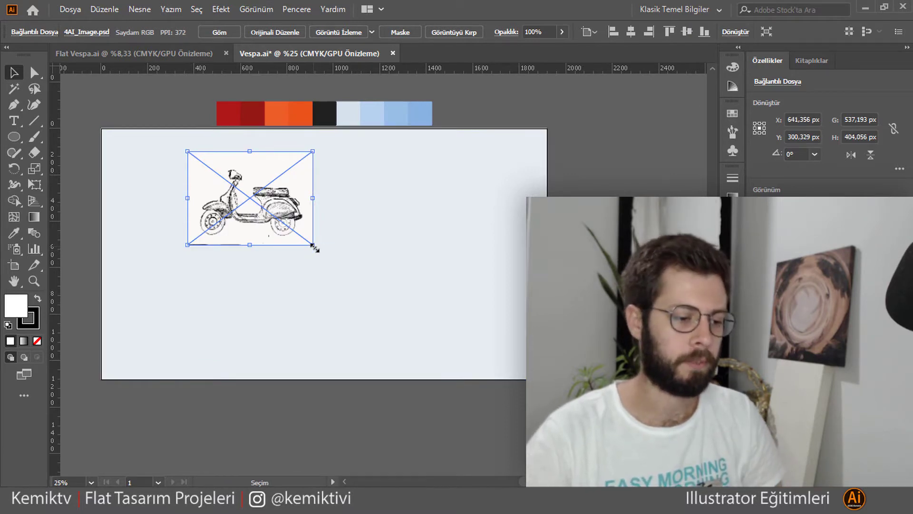
mouse_move(315, 247)
mouse_down()
mouse_move(239, 189)
mouse_move(177, 103)
mouse_move(218, 179)
mouse_move(278, 169)
mouse_up()
key(ctrl+plus)
key(ctrl+plus)
key(ctrl+plus)
key(ctrl+plus)
key(ctrl+plus)
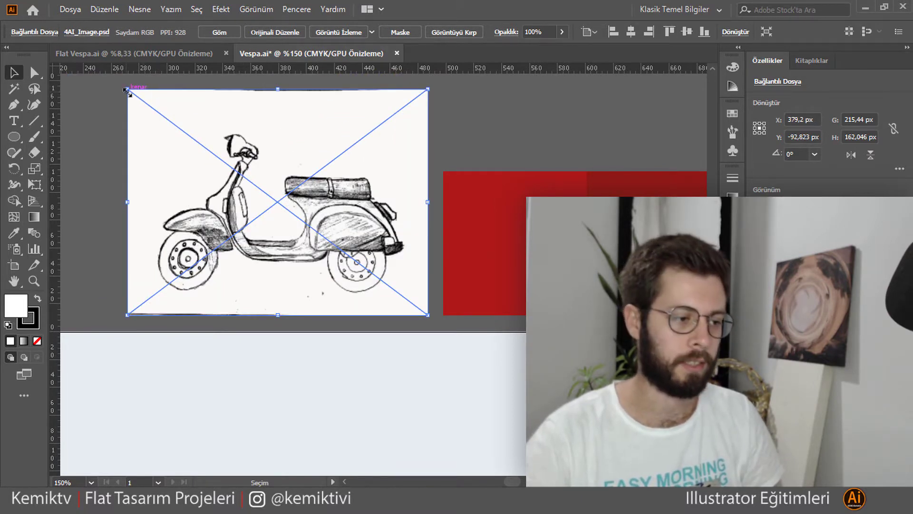
drag(127, 91, 207, 172)
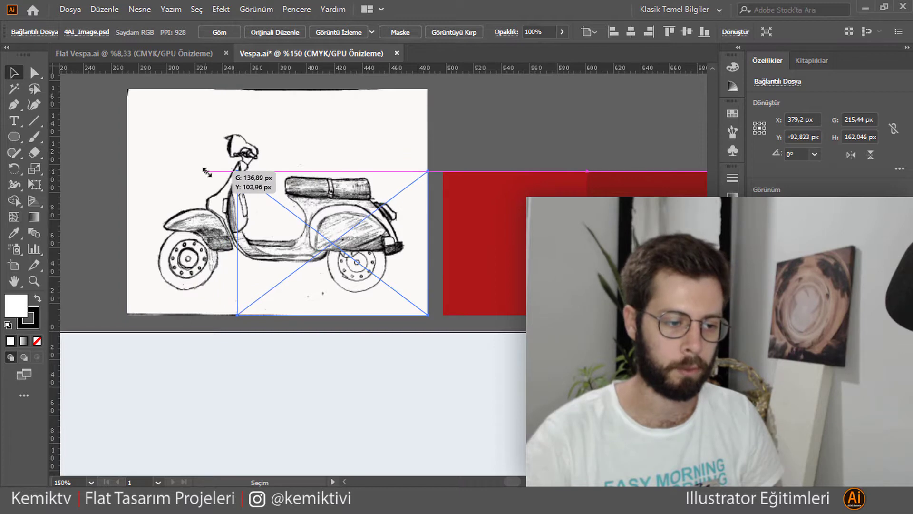
scroll(221, 164, down, 5)
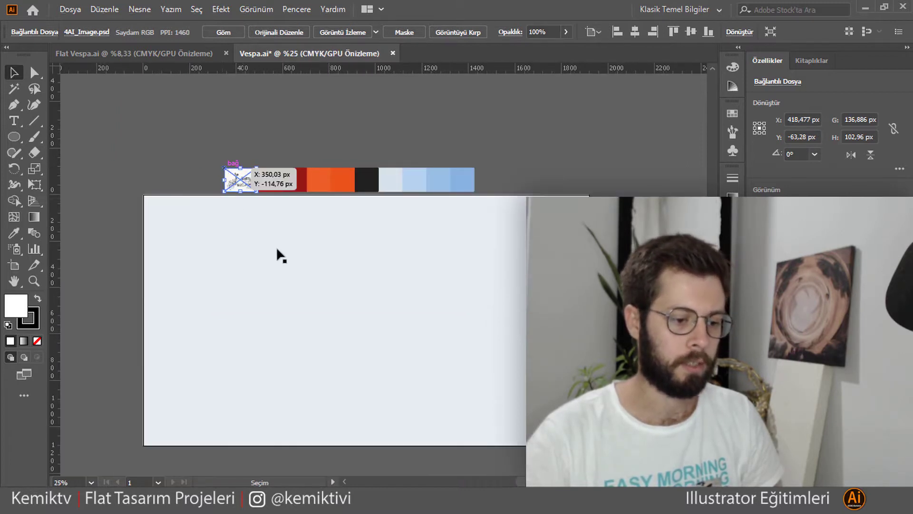
scroll(313, 301, down, 1)
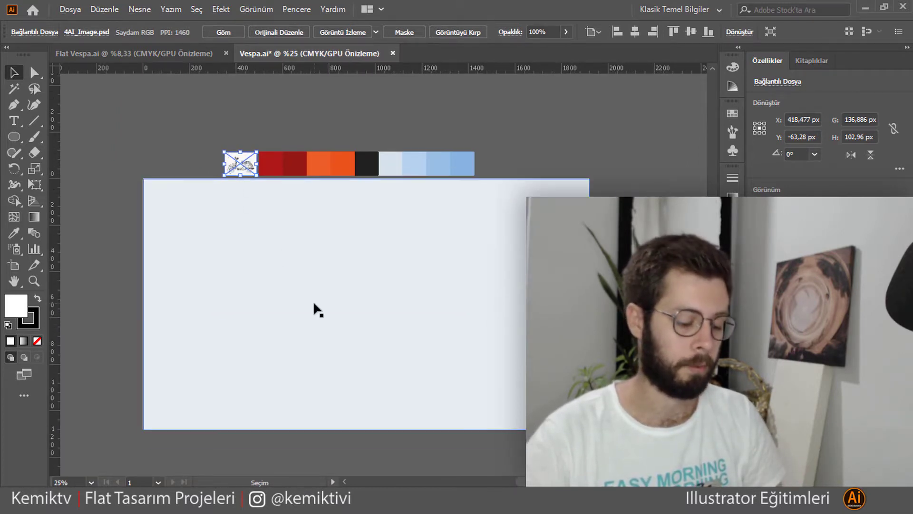
scroll(313, 301, up, 1)
scroll(313, 309, down, 2)
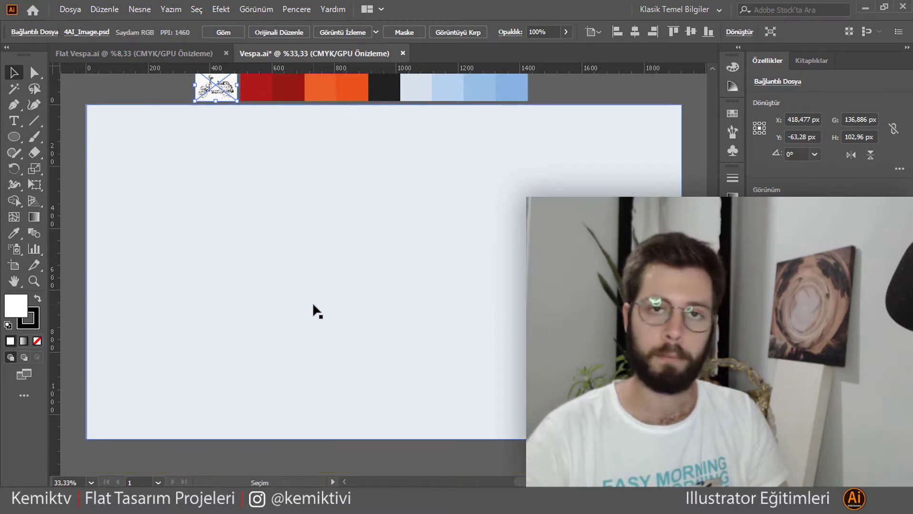
Step: Move and enlarge the sketch onto the artboard, centre it there, then deselect
mouse_move(220, 91)
mouse_down()
mouse_move(396, 290)
mouse_move(580, 267)
mouse_up()
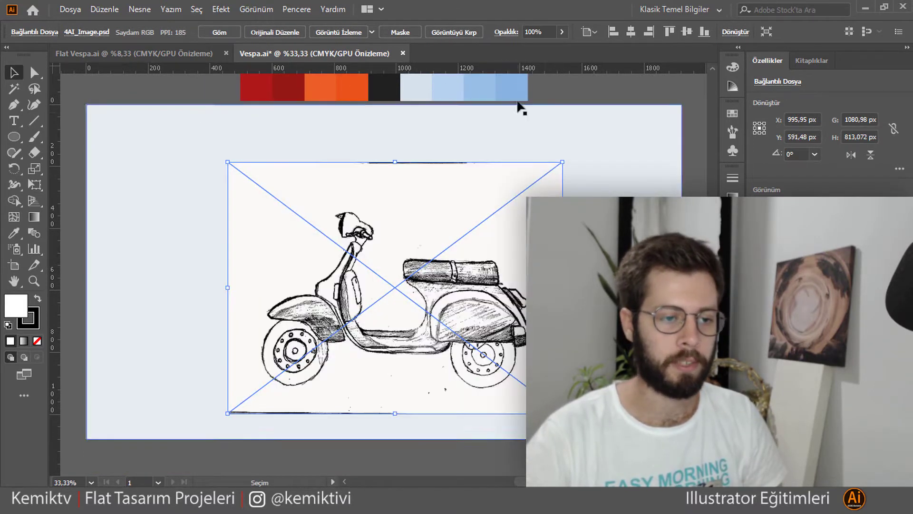
click(631, 32)
click(686, 31)
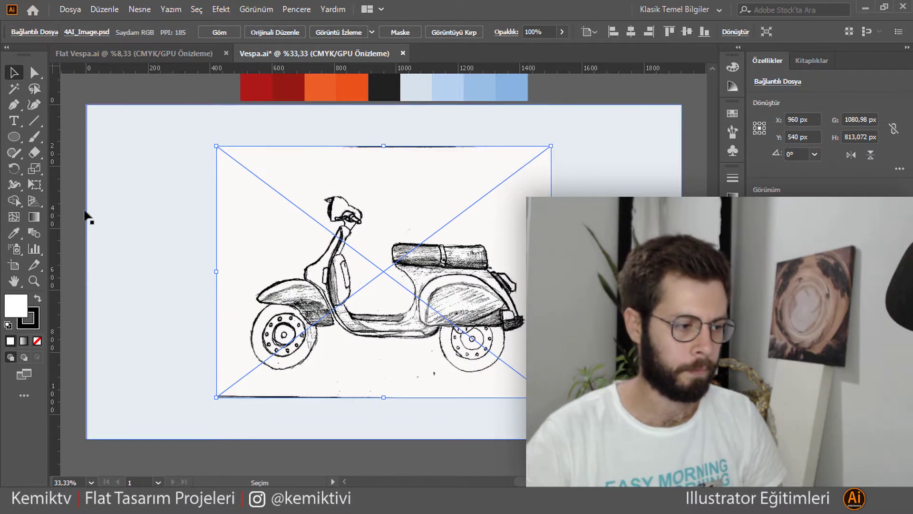
click(99, 210)
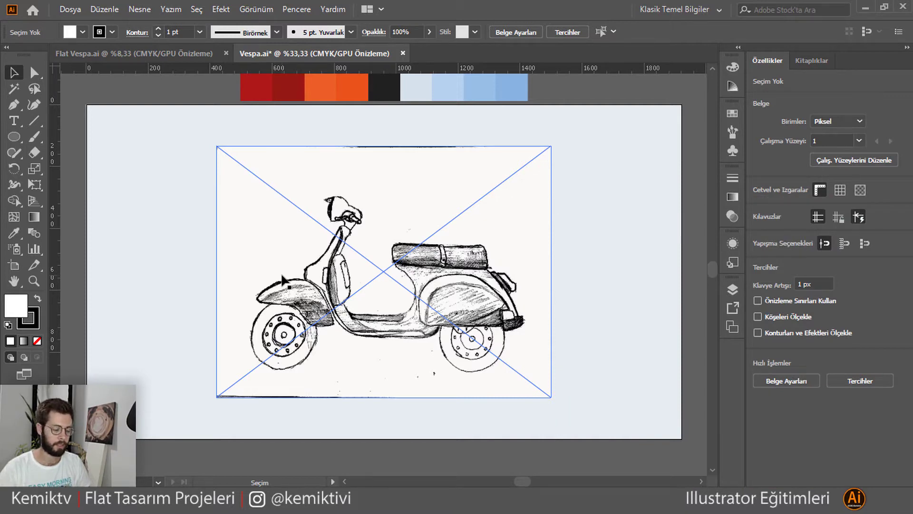
Step: Zoom in to 66.67% and pan across the sketch's front wheel, left side and rear
key(ctrl+plus)
key(ctrl+plus)
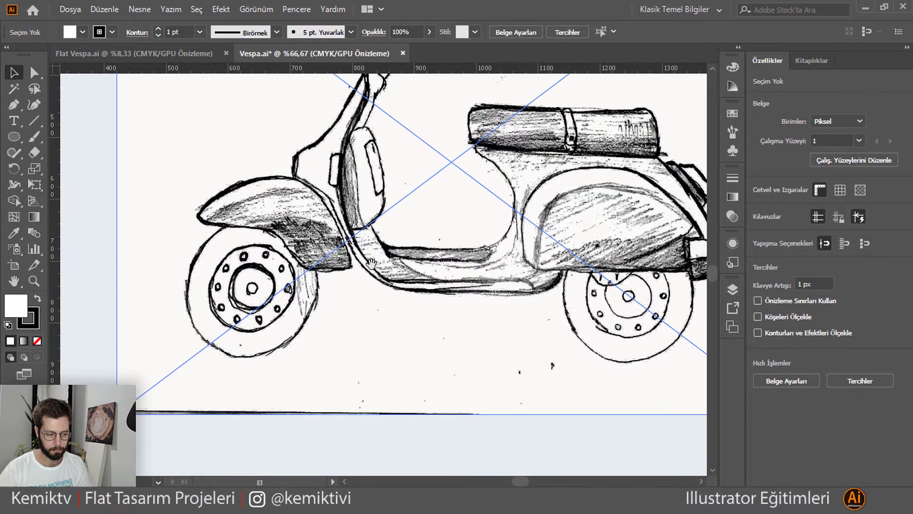
drag(316, 287, 368, 321)
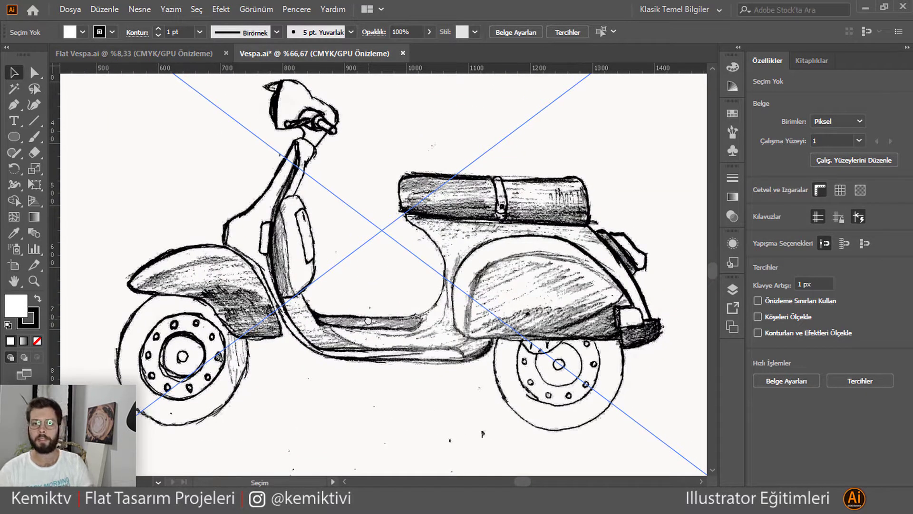
drag(223, 295, 268, 342)
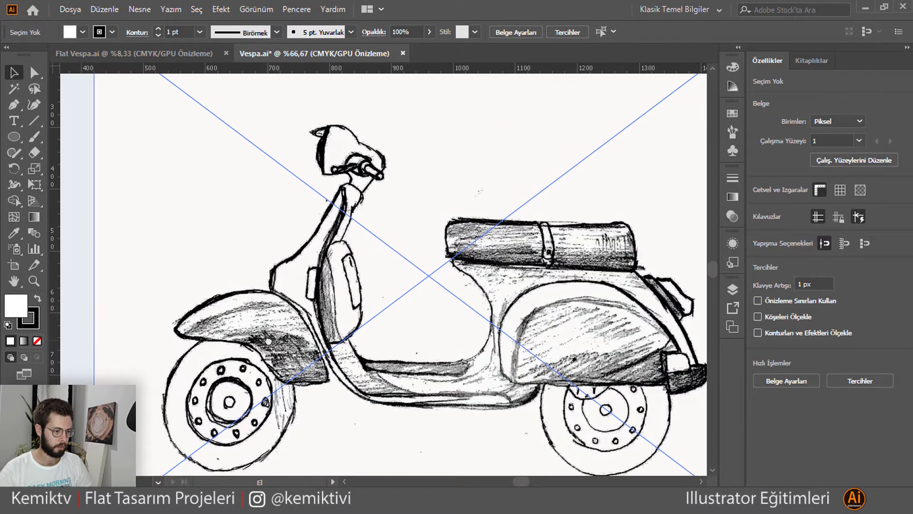
drag(332, 366, 295, 321)
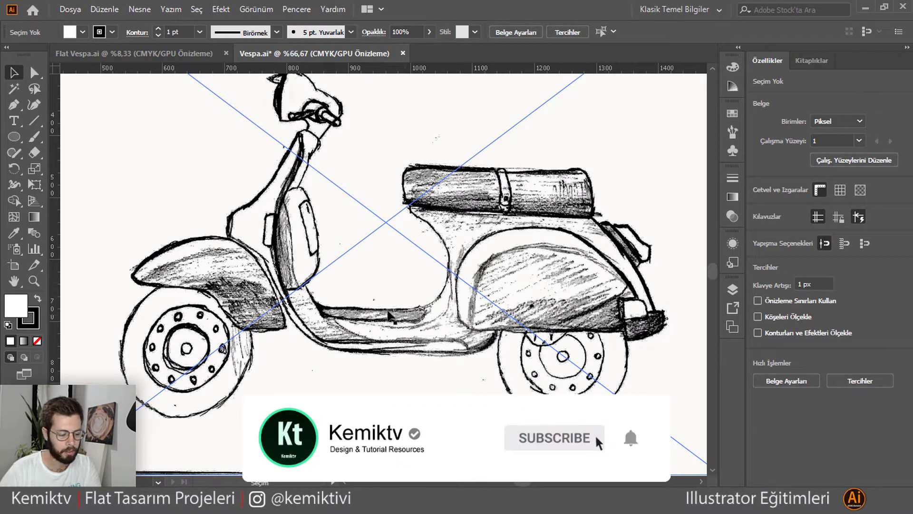
Step: Draw a circle over the front wheel hub and re-centre it on the hub
click(14, 136)
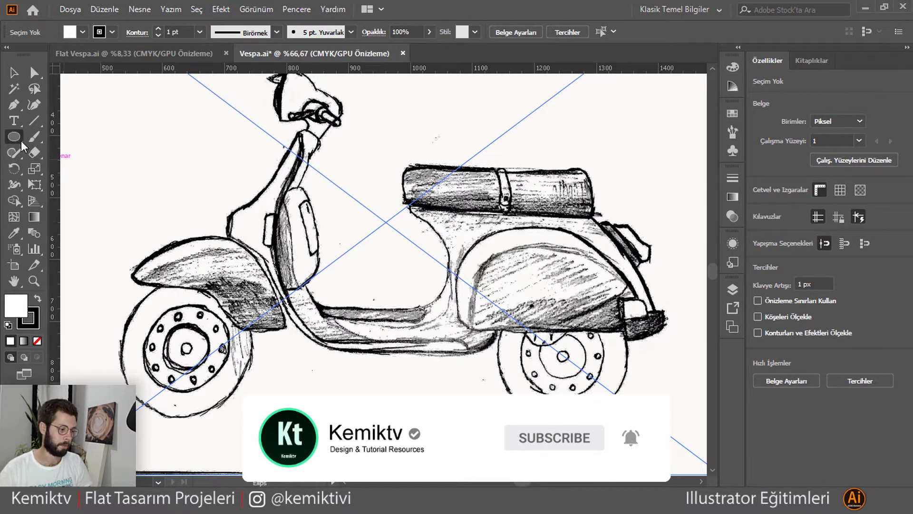
drag(165, 329, 210, 373)
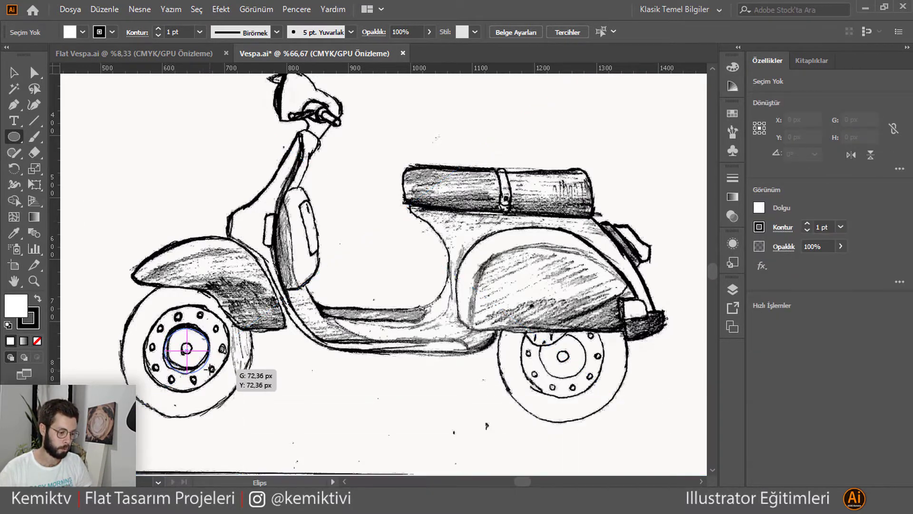
click(18, 76)
scroll(145, 385, up, 1)
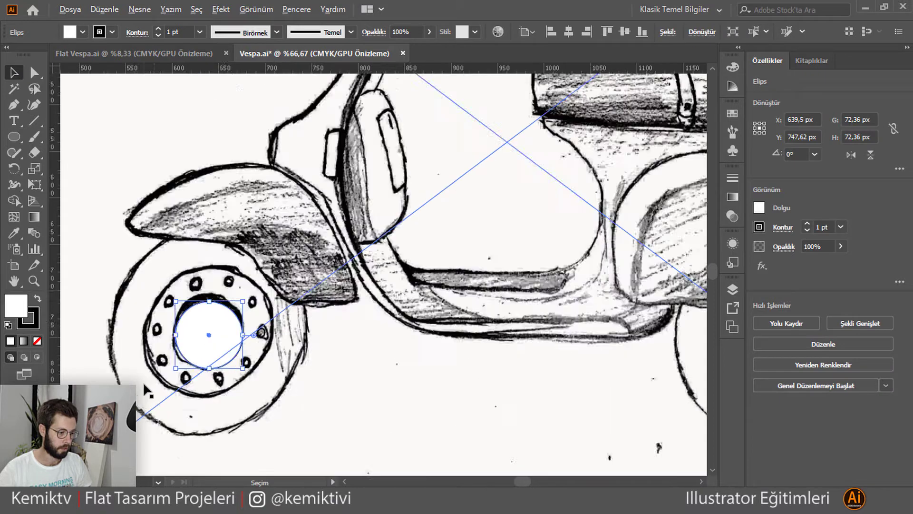
scroll(147, 390, up, 1)
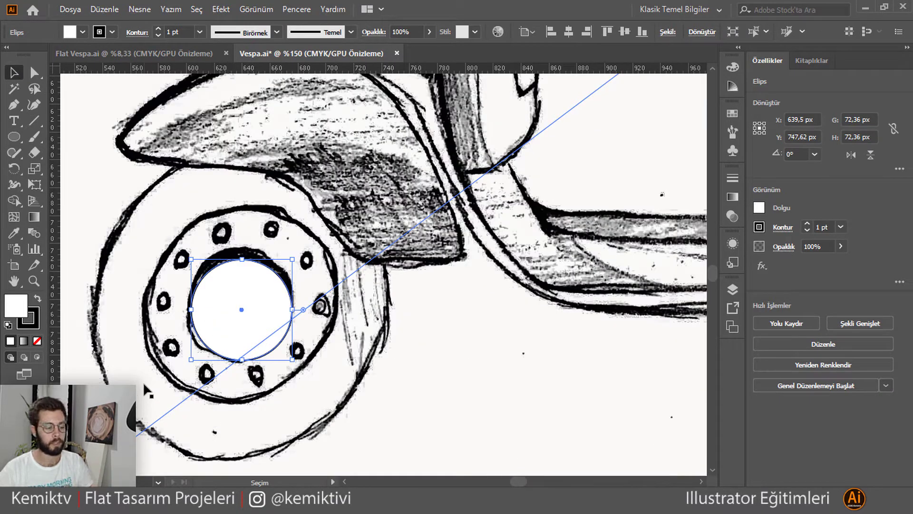
scroll(146, 369, up, 1)
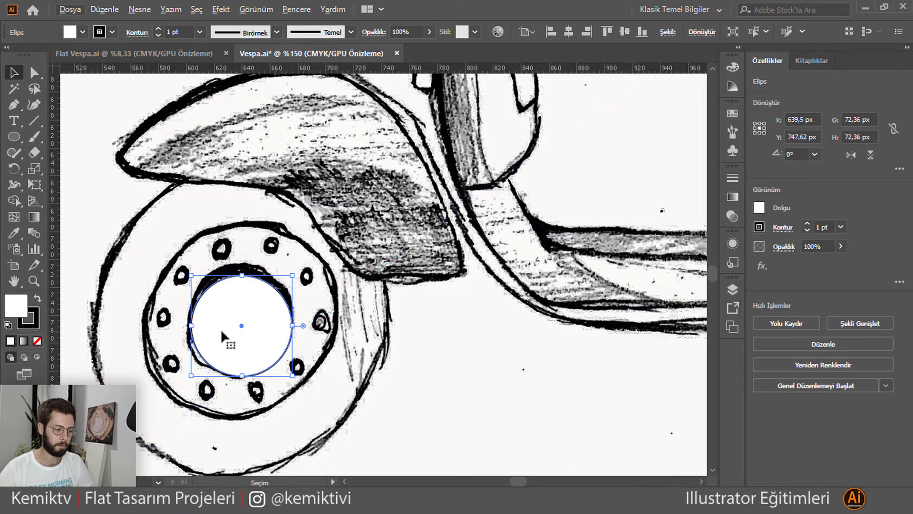
drag(220, 326, 218, 318)
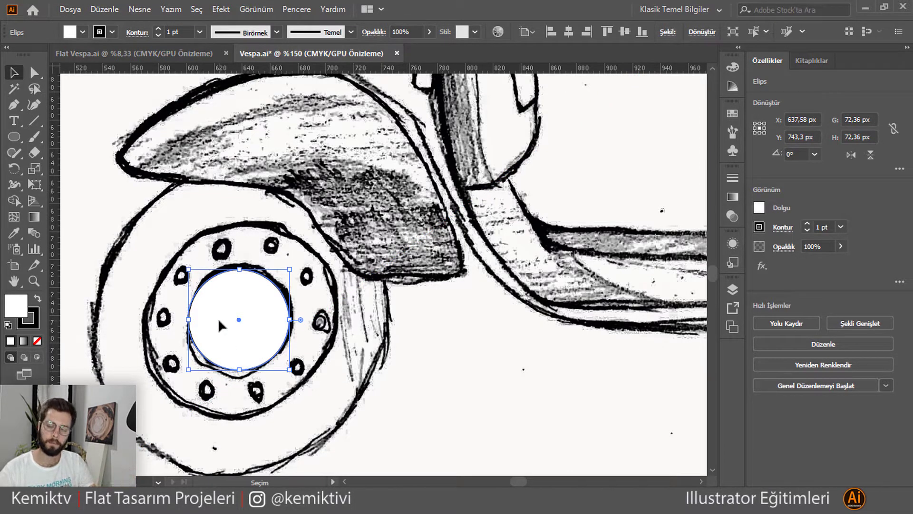
Step: Give the hub circle a 7 pt black outline and no fill
click(112, 32)
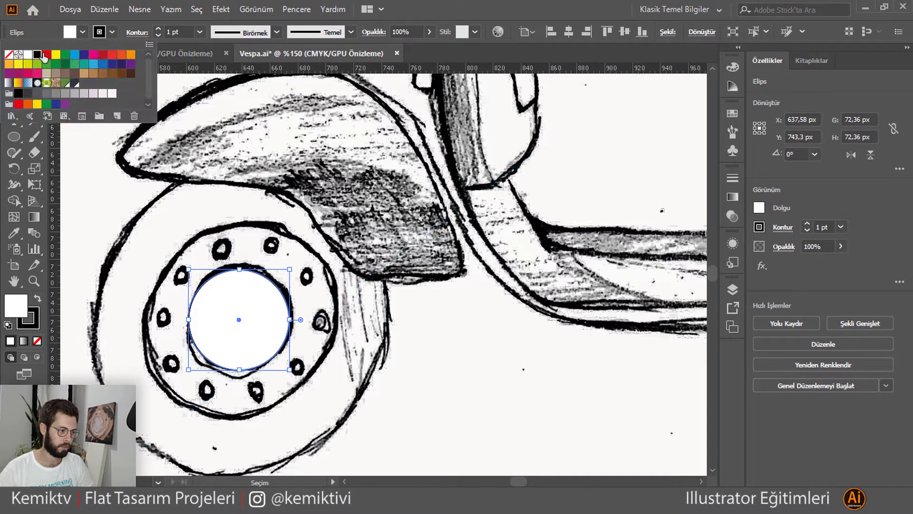
click(158, 28)
click(158, 28)
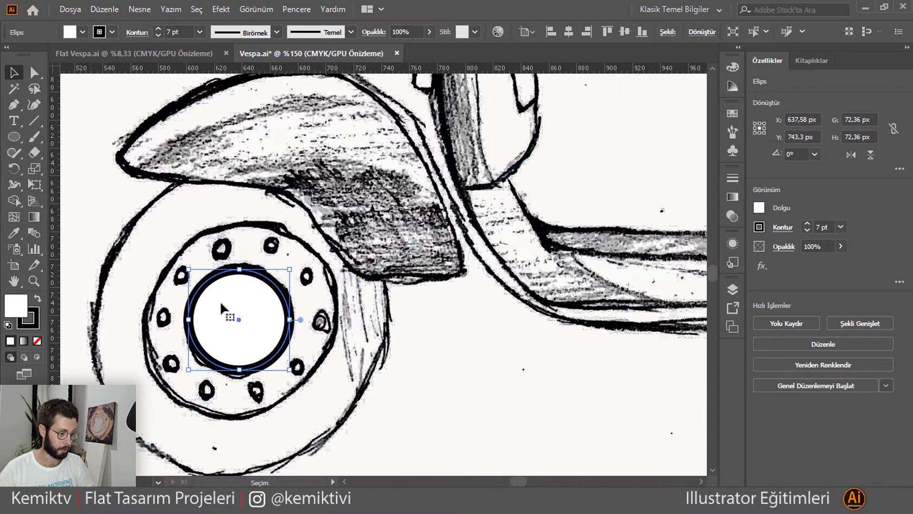
click(82, 32)
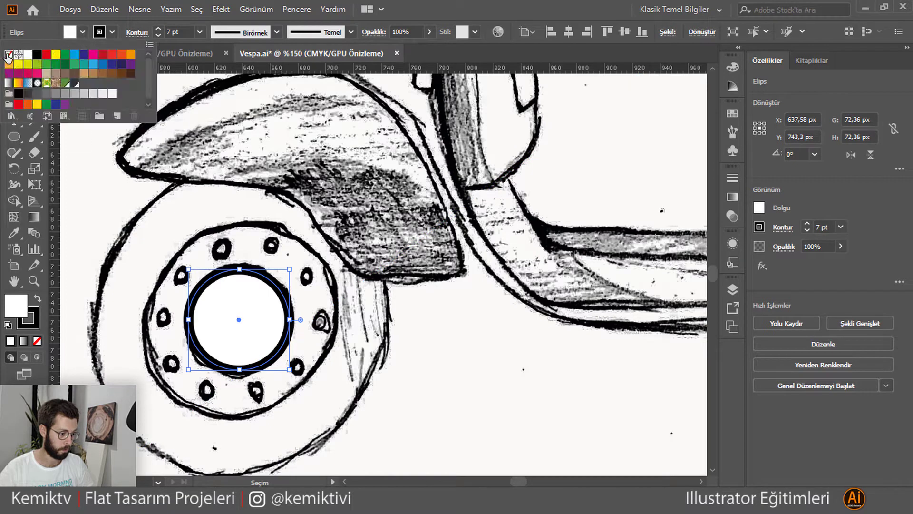
click(9, 56)
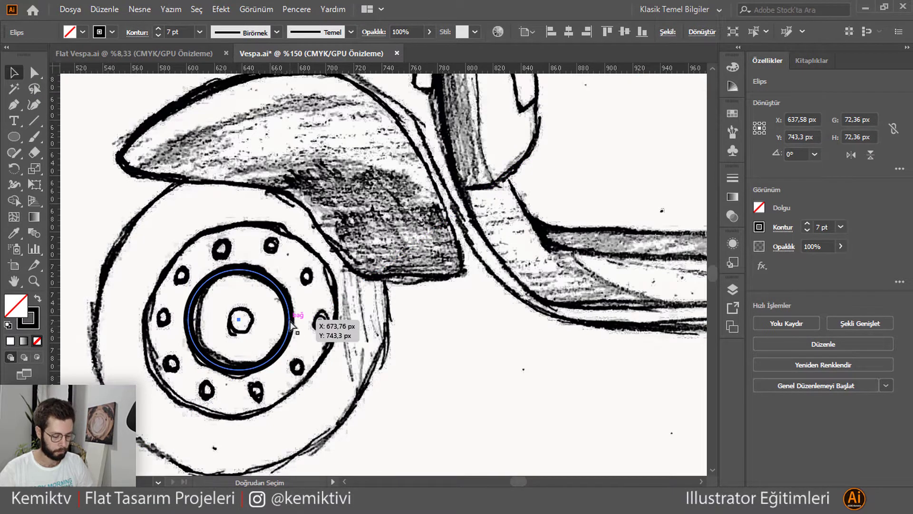
Step: Enlarge a copy of the hub ring around its centre and repeat it into concentric rings
key(v)
drag(291, 320, 256, 323)
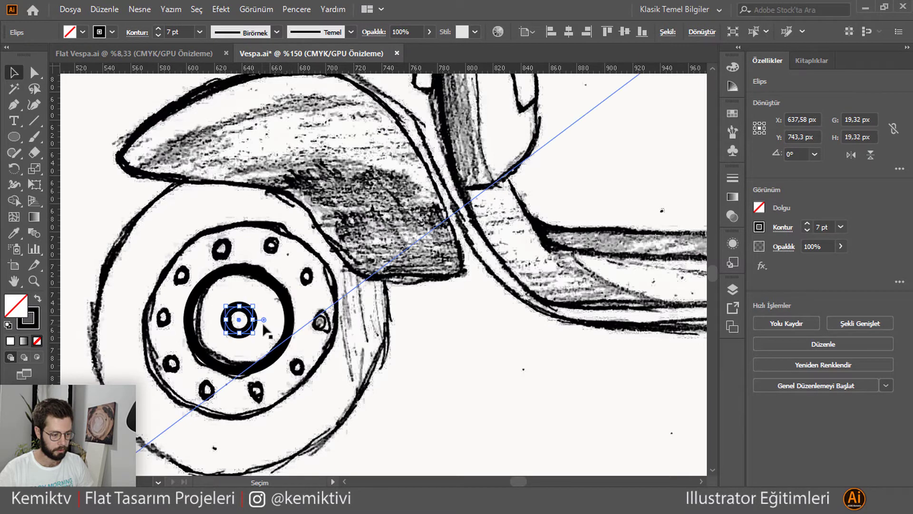
key(ctrl+z)
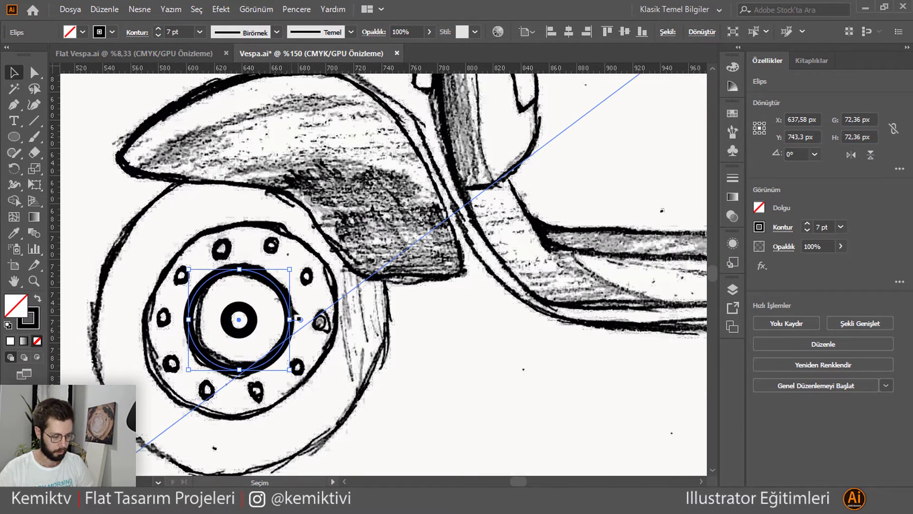
drag(291, 320, 317, 320)
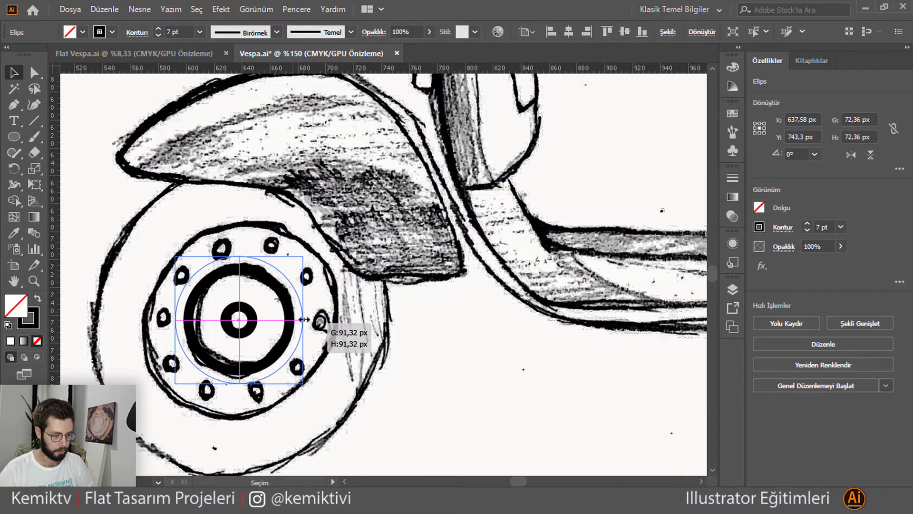
key(ctrl+z)
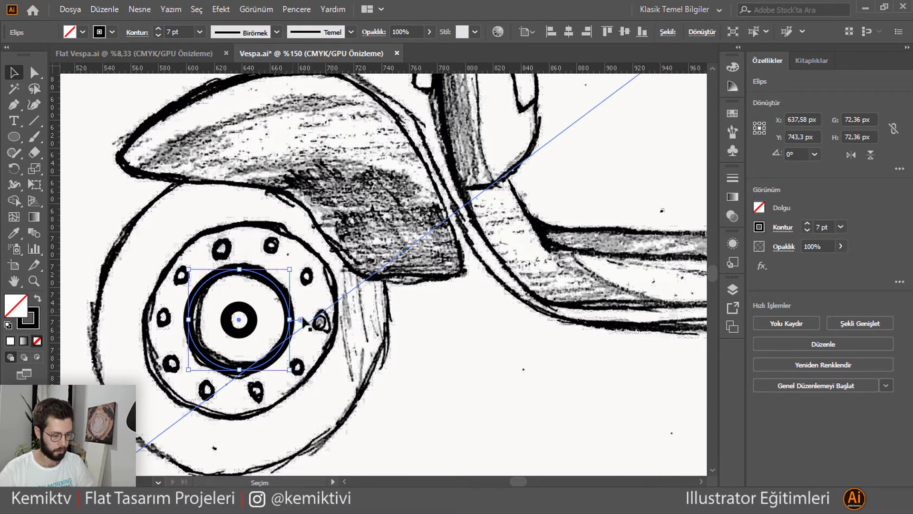
drag(290, 320, 339, 309)
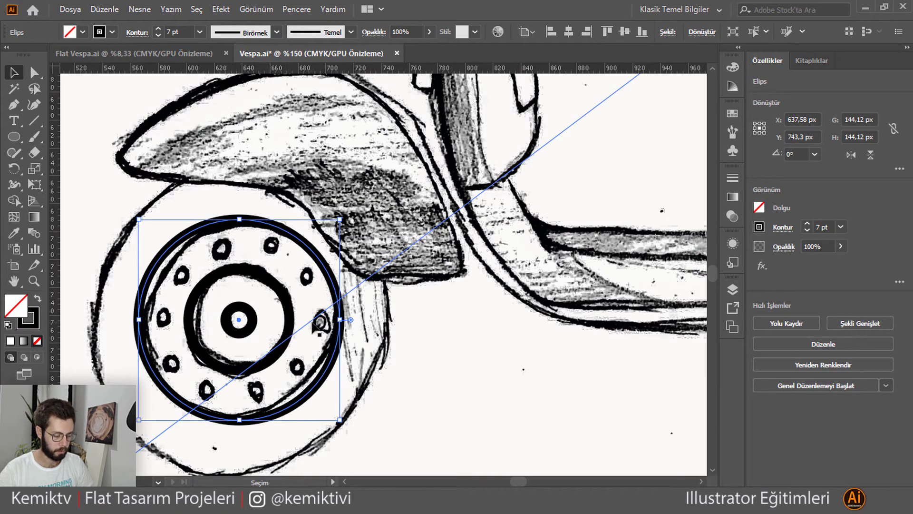
key(ctrl+d)
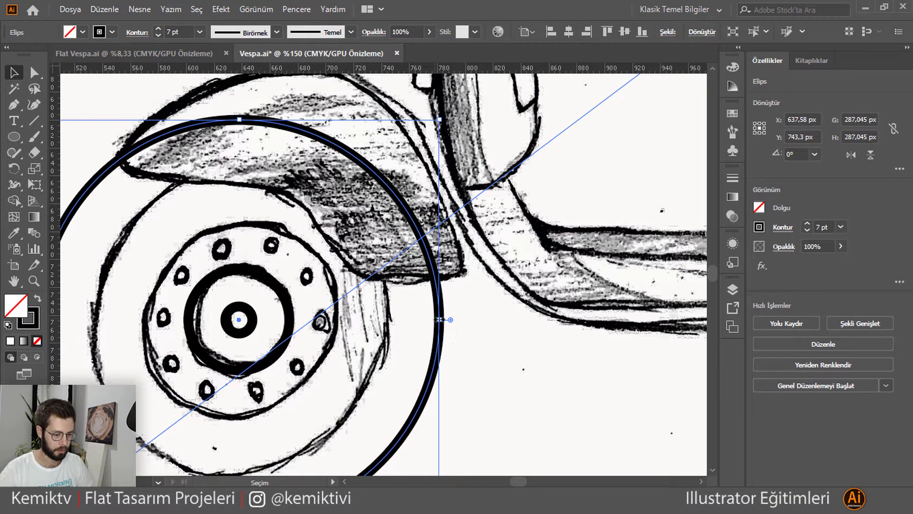
Step: Resize the outer ring so it matches the sketched tyre outline
drag(438, 320, 402, 319)
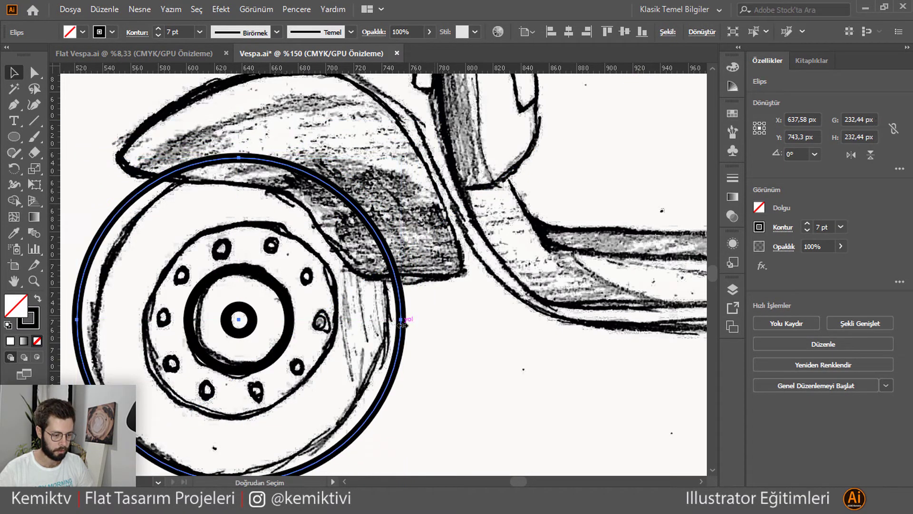
key(ctrl+z)
key(ctrl+z)
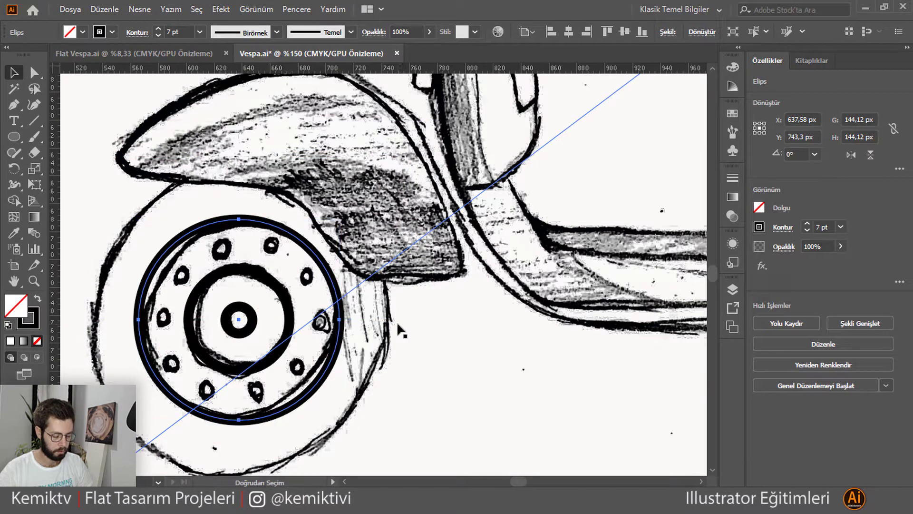
key(v)
drag(344, 319, 388, 318)
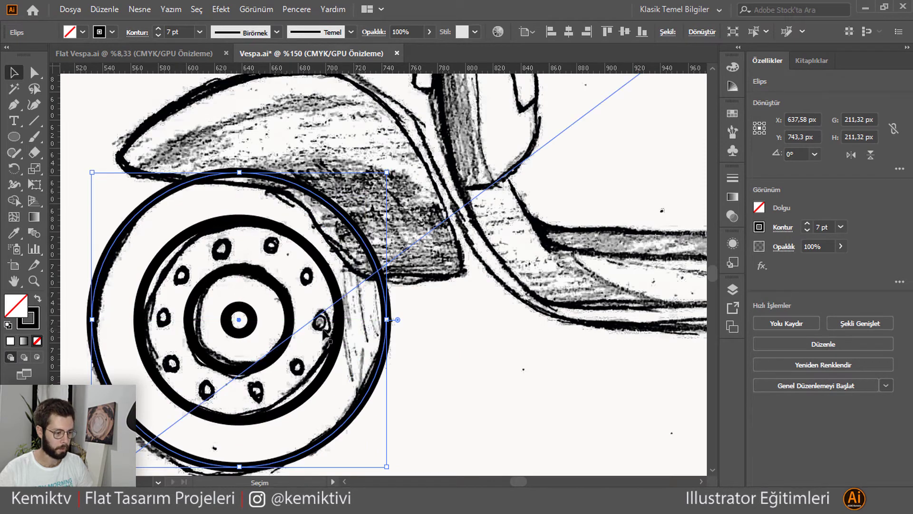
scroll(260, 316, down, 3)
scroll(237, 305, up, 3)
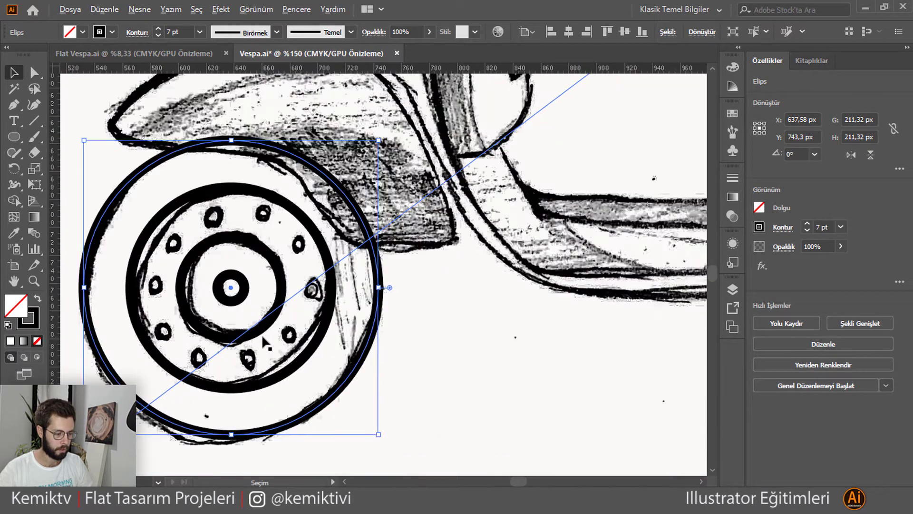
Step: Copy the small hub circle out and shrink the copy to bolt size
click(223, 297)
scroll(227, 295, up, 2)
scroll(238, 291, down, 2)
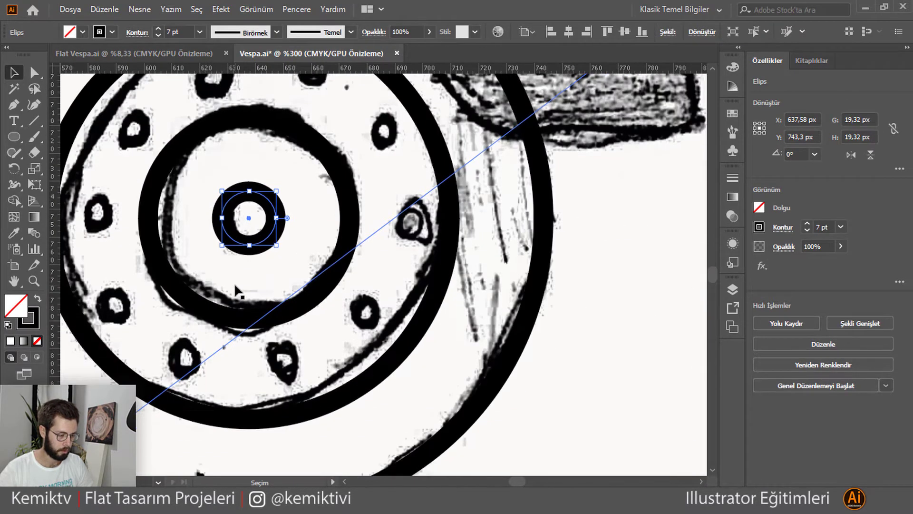
scroll(385, 256, left, 3)
mouse_move(376, 238)
mouse_down()
mouse_move(241, 321)
mouse_move(221, 312)
mouse_up()
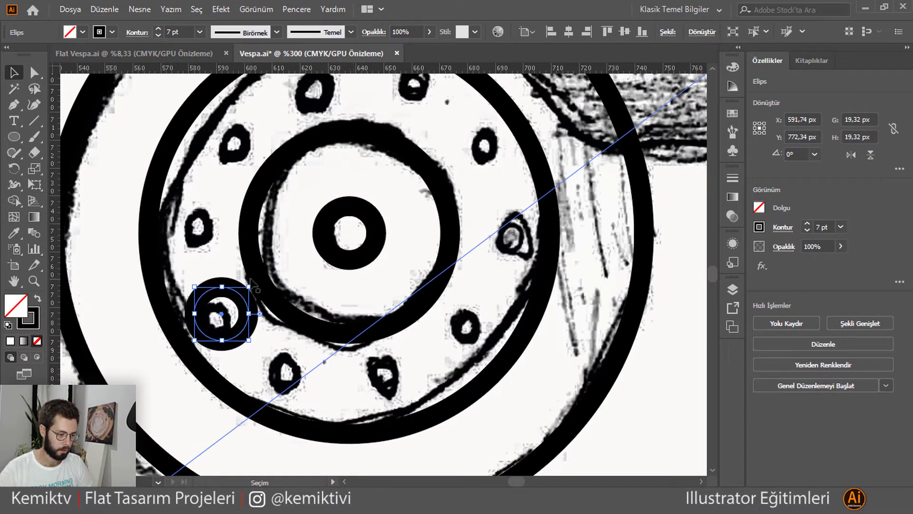
mouse_move(249, 286)
mouse_down()
mouse_move(214, 325)
mouse_move(358, 384)
mouse_up()
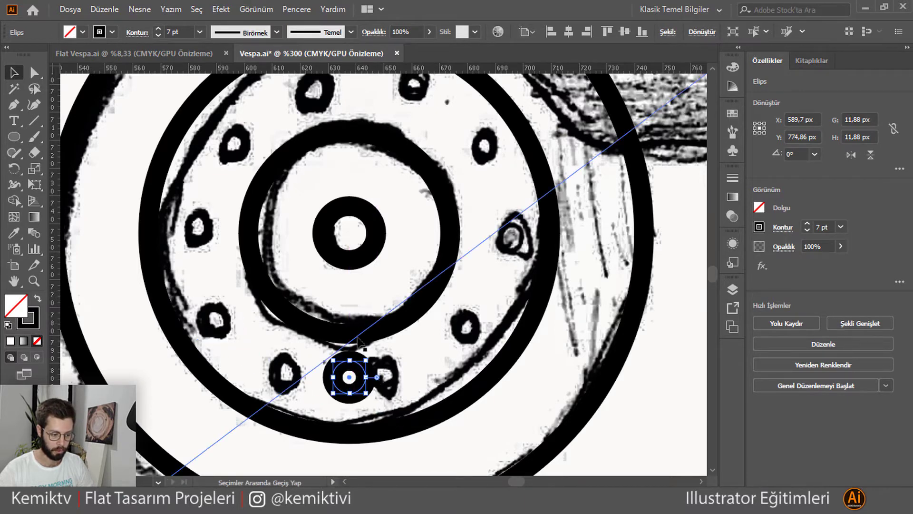
Step: Centre the bolt circle horizontally under the hub ring
shift+click(361, 333)
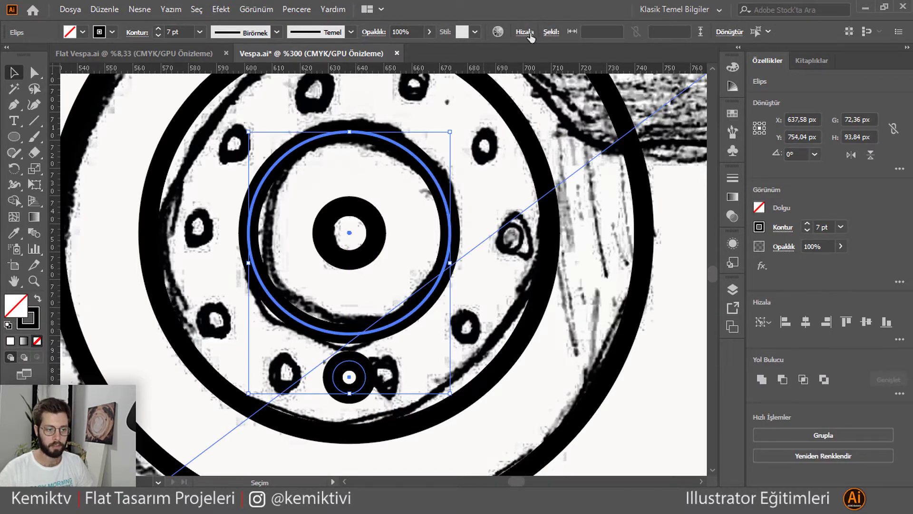
click(525, 32)
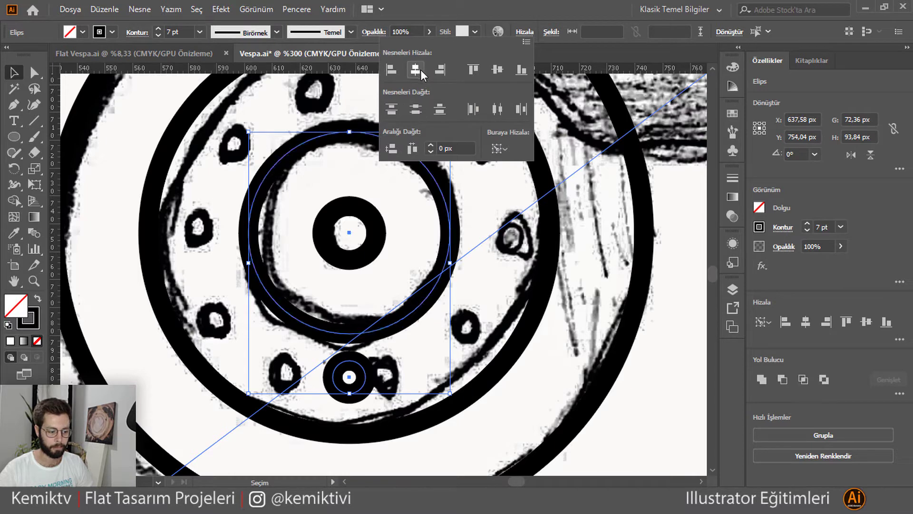
click(231, 347)
drag(366, 380, 365, 382)
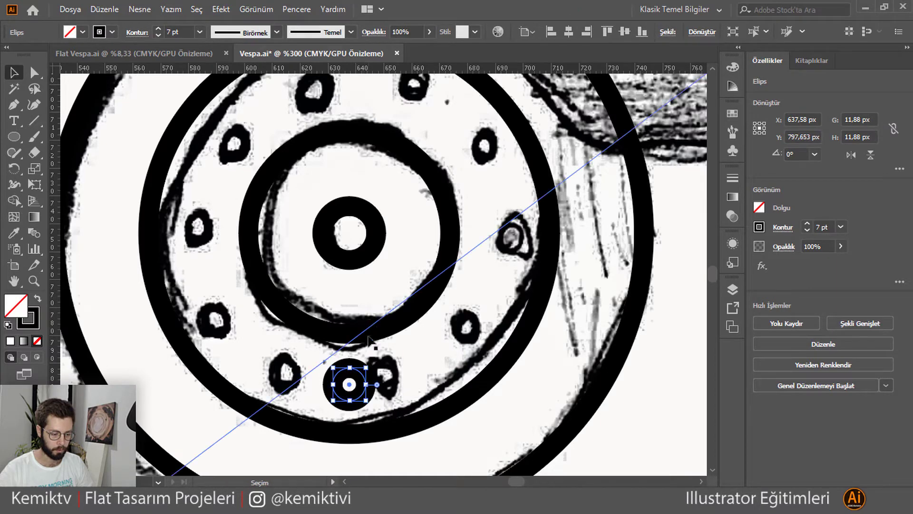
Step: Align the bolt circle with a temporary vertical helper bar, then delete the bar
drag(14, 136, 57, 133)
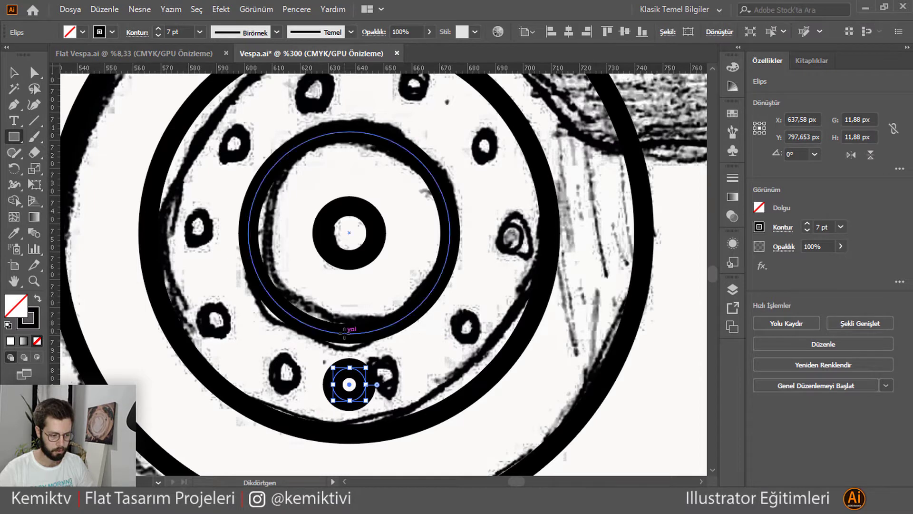
drag(344, 335, 361, 434)
key(v)
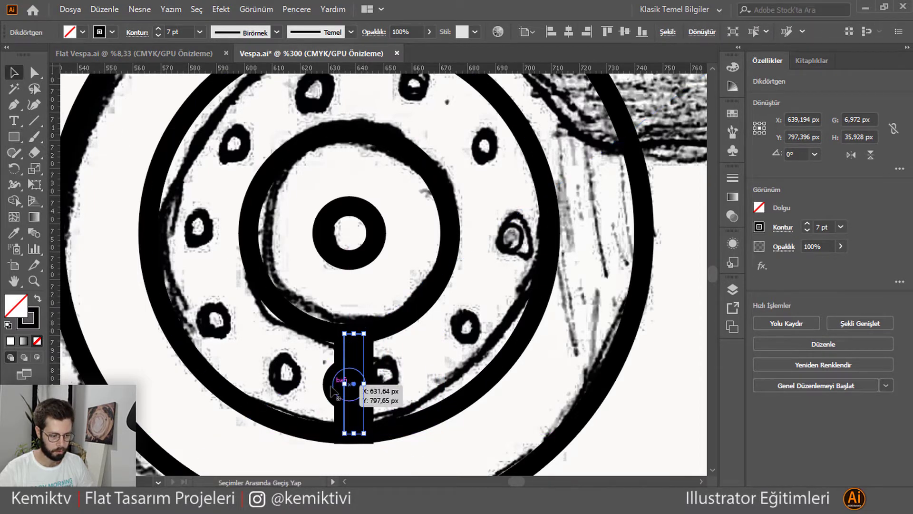
shift+click(334, 383)
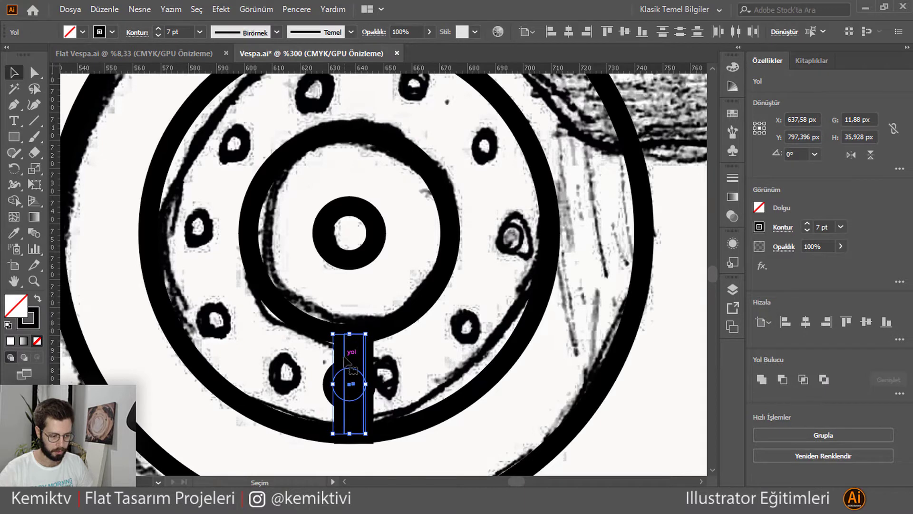
click(625, 31)
click(368, 360)
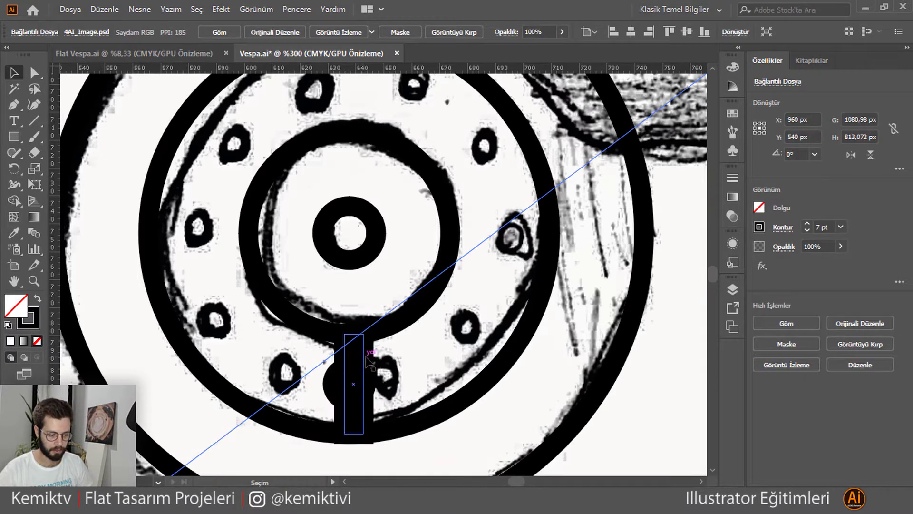
click(366, 357)
key(Delete)
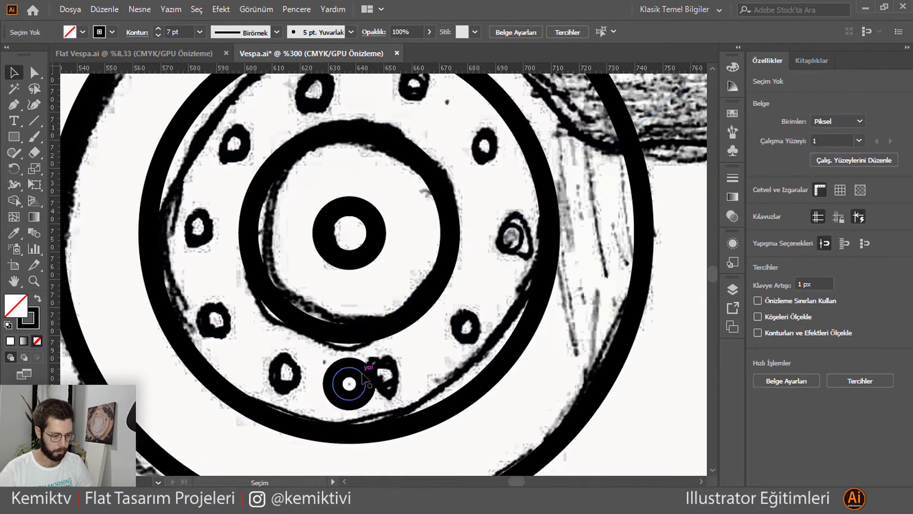
click(362, 379)
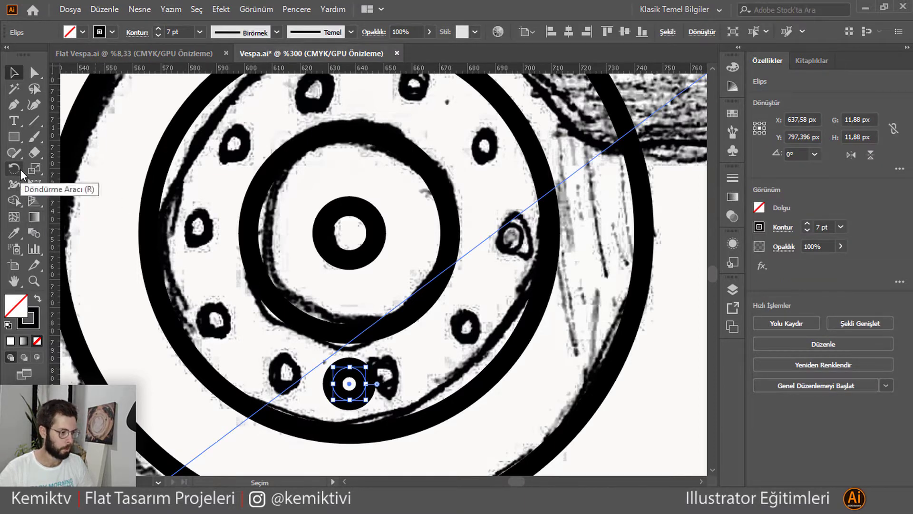
Step: With the Rotate tool pivoting on the hub, rotate a bolt-circle copy onto the next bolt
click(16, 169)
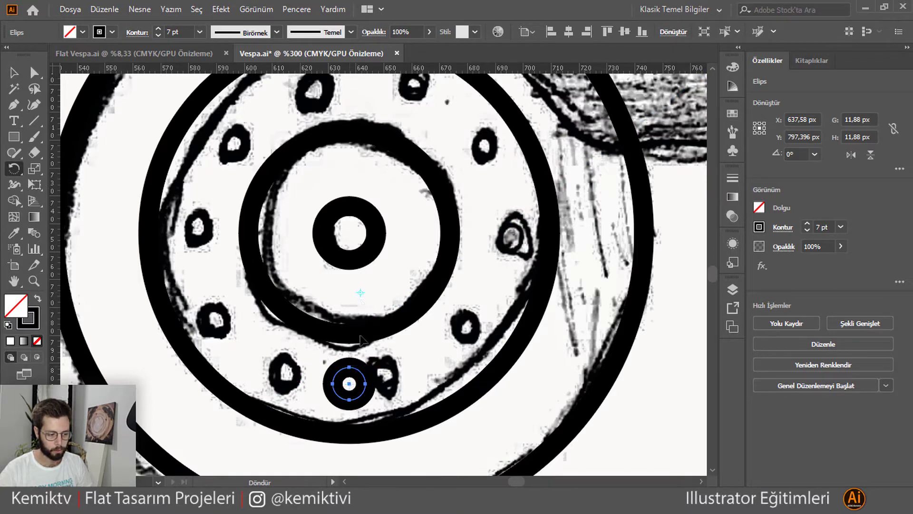
drag(367, 389, 279, 308)
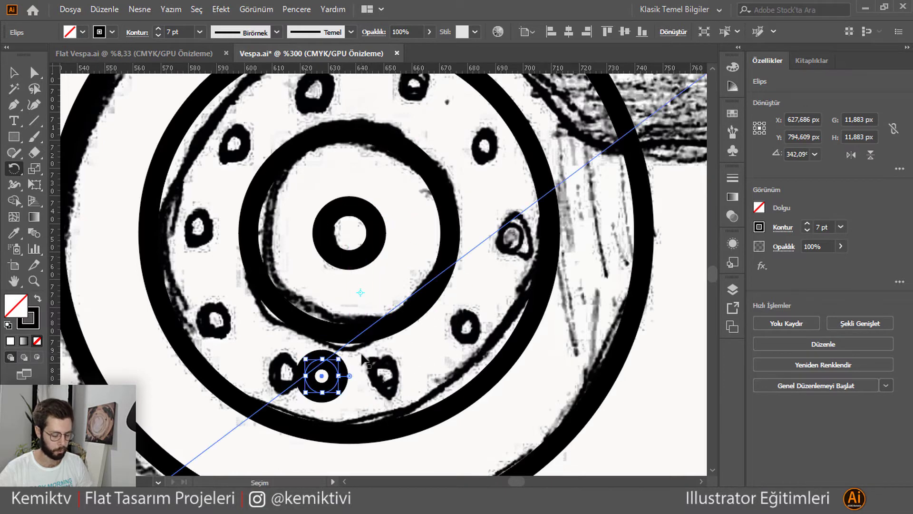
drag(279, 308, 361, 353)
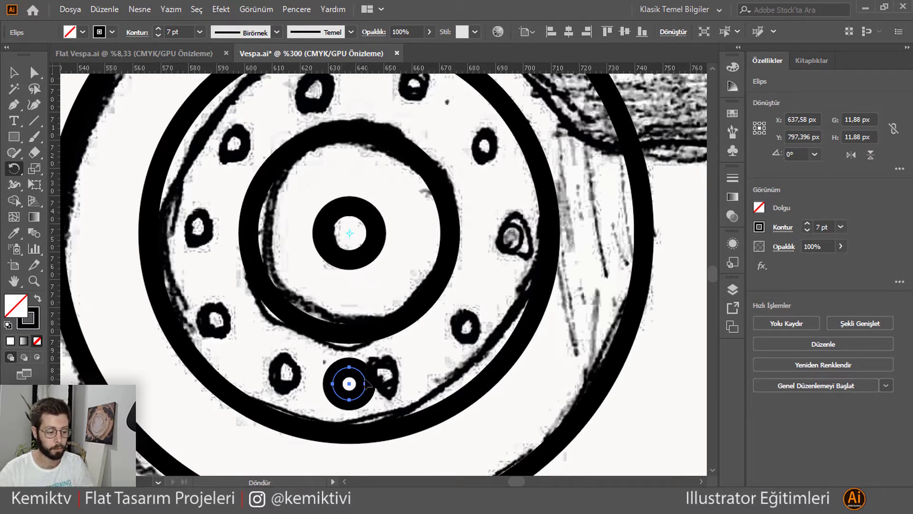
drag(349, 384, 284, 378)
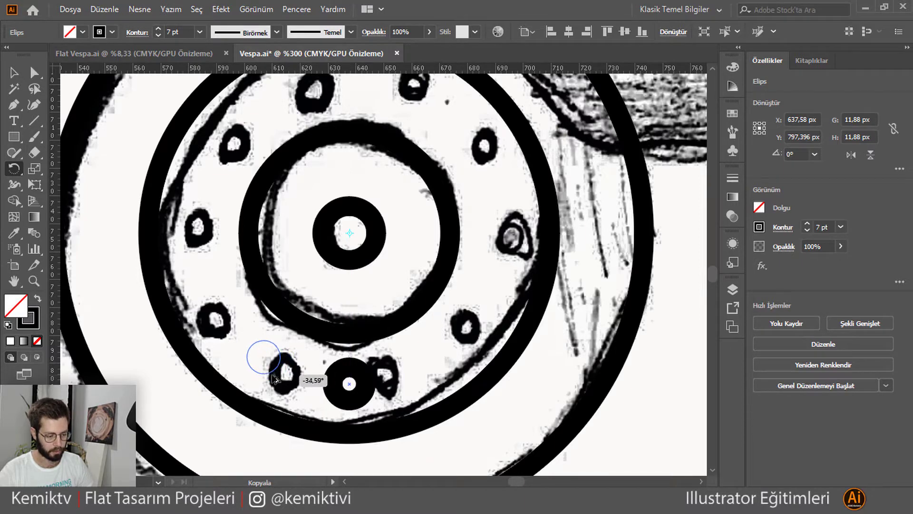
drag(275, 375, 302, 379)
Step: Repeat the rotated copy three times with Ctrl+D, then undo those extra copies
key(ctrl+d)
key(ctrl+d)
key(ctrl+d)
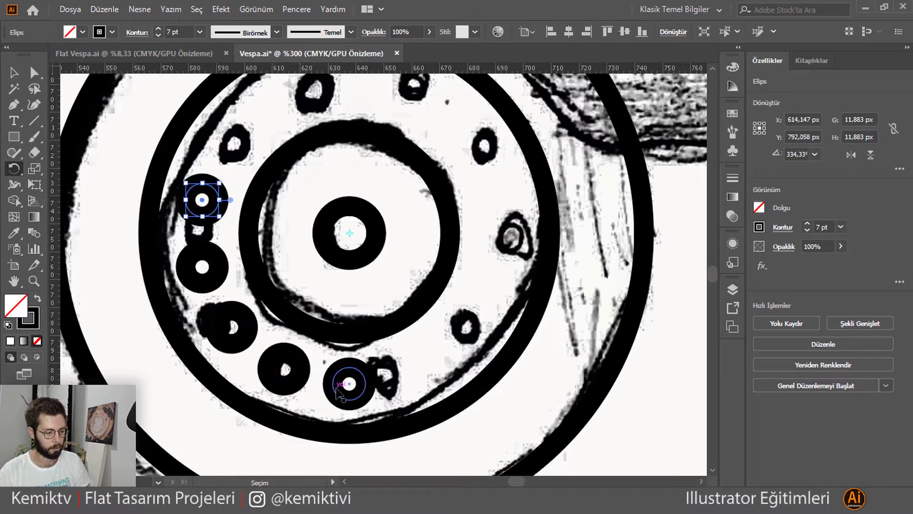
key(ctrl+d)
key(ctrl+d)
key(ctrl+d)
key(ctrl+d)
key(ctrl+d)
key(ctrl+d)
key(ctrl+d)
key(ctrl+d)
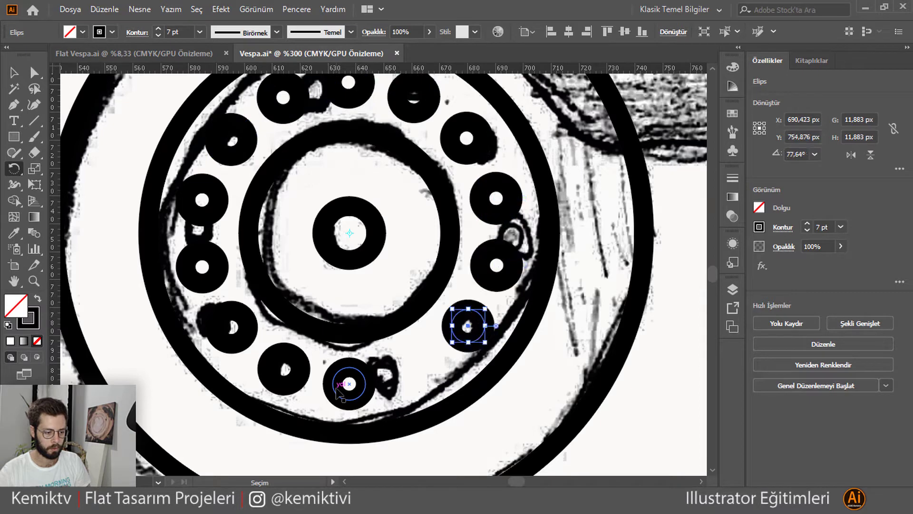
key(ctrl+d)
key(ctrl+z)
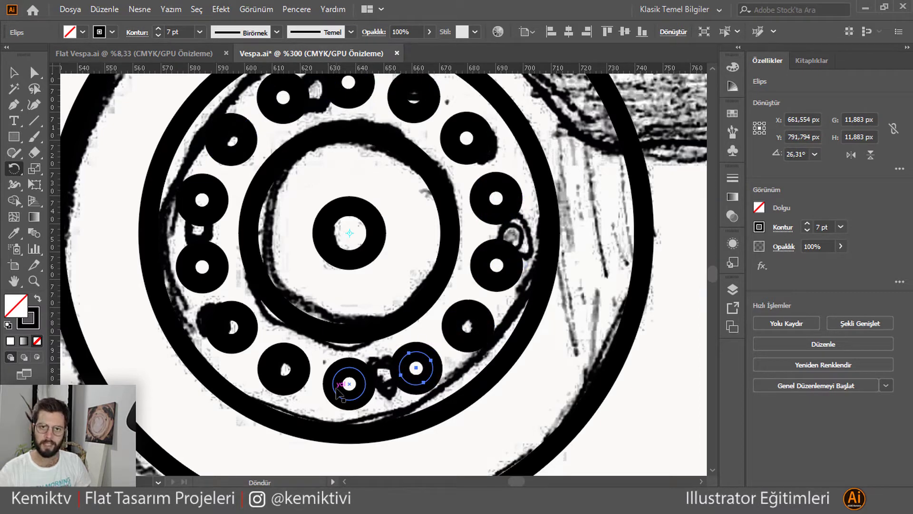
key(ctrl+z)
key(ctrl+z)
key(ctrl+z)
key(ctrl+z)
key(ctrl+z)
key(ctrl+z)
key(ctrl+z)
key(ctrl+z)
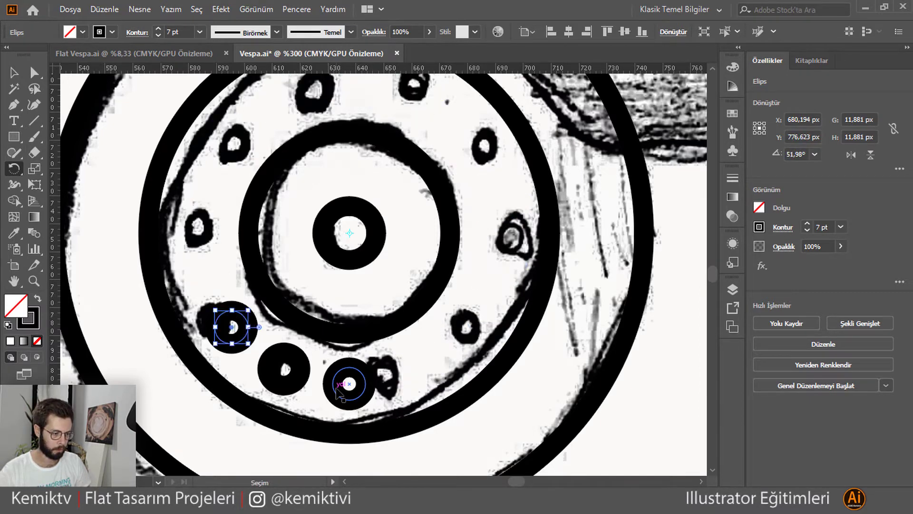
key(ctrl+z)
key(ctrl+z)
key(ctrl+z)
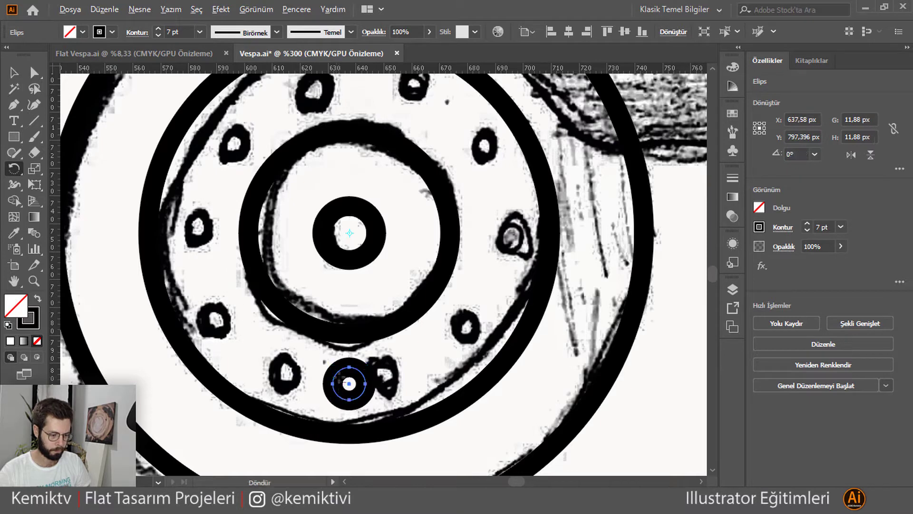
Step: Rotate a new bolt copy onto the next bolt and repeat it twice around the hub
drag(335, 374, 250, 322)
key(ctrl+d)
key(ctrl+d)
key(ctrl+d)
key(ctrl+d)
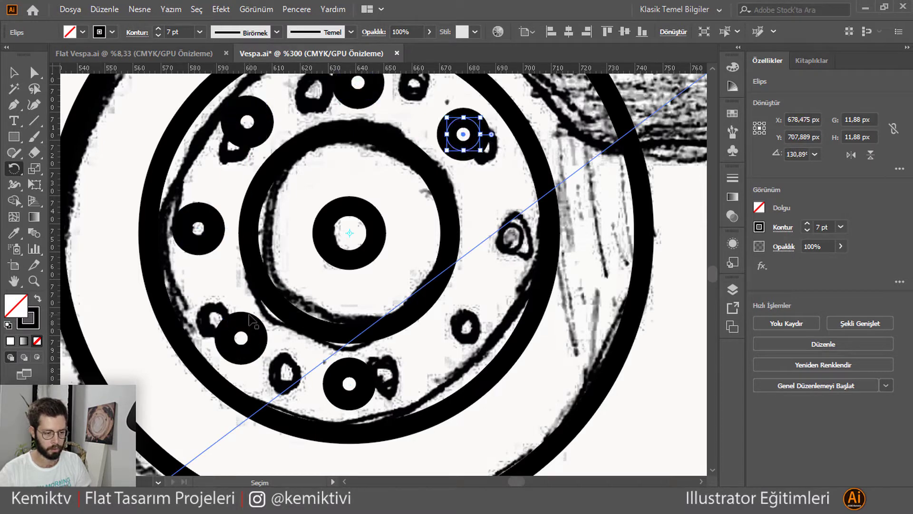
key(ctrl+d)
key(ctrl+d)
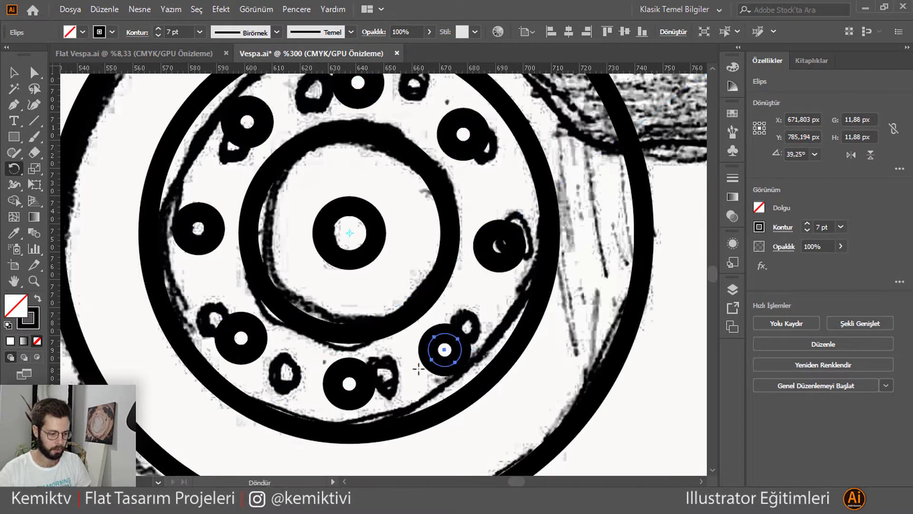
scroll(388, 341, down, 3)
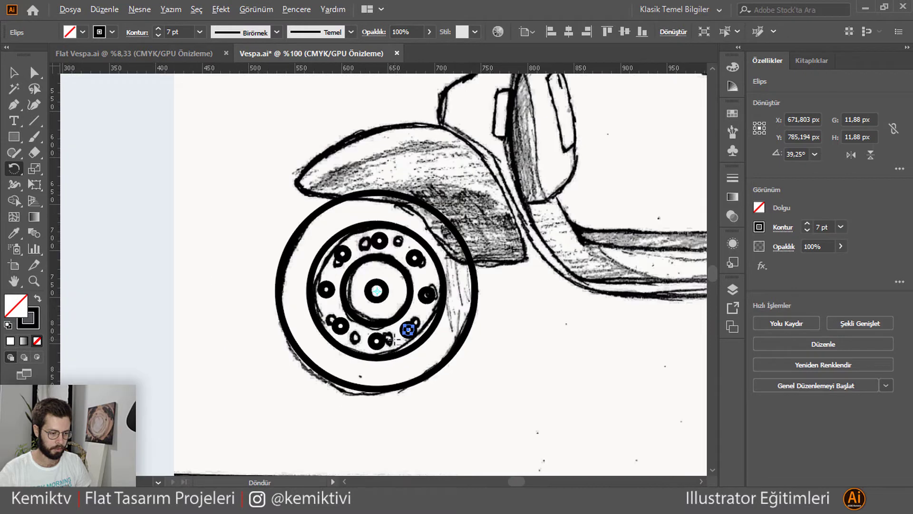
scroll(388, 341, up, 2)
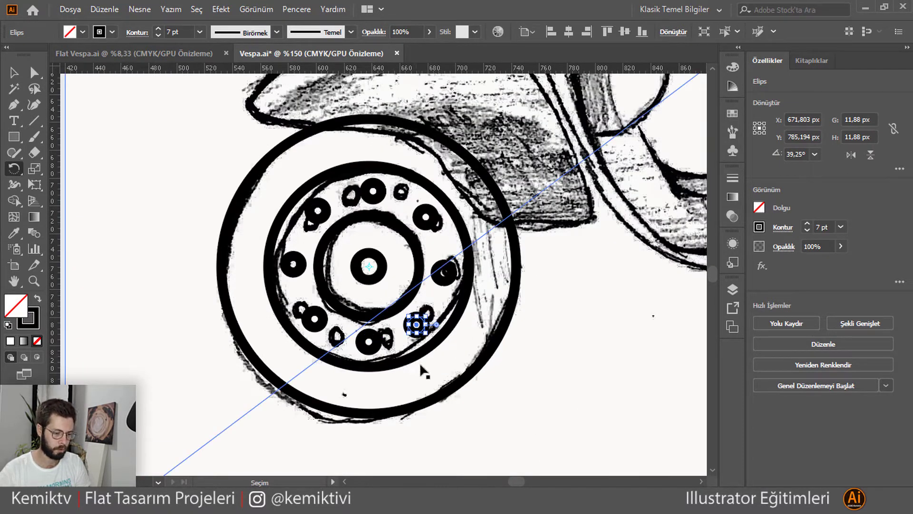
Step: Redo the rotated bolt copy, fine-tuning its angle to match the next bolt
mouse_move(415, 366)
mouse_down()
mouse_move(403, 341)
mouse_move(349, 366)
mouse_up()
scroll(379, 341, up, 3)
key(ctrl+z)
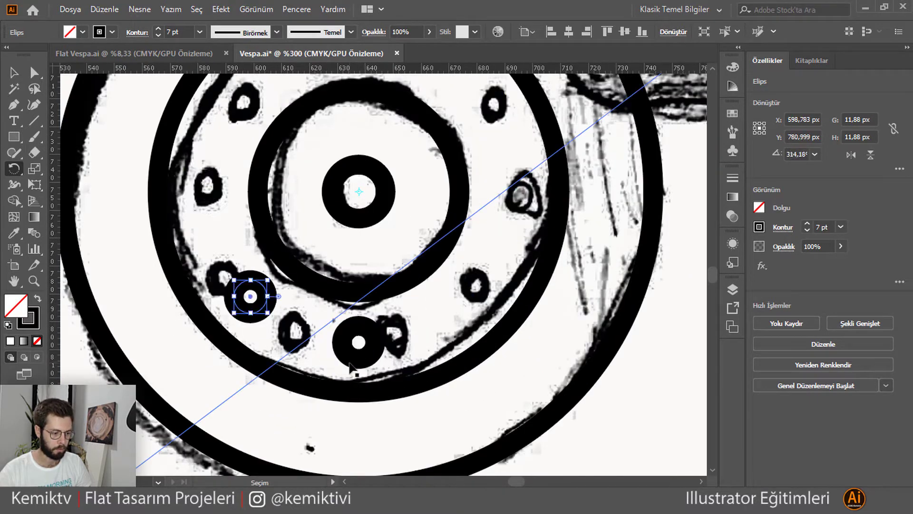
key(ctrl+z)
drag(359, 342, 257, 319)
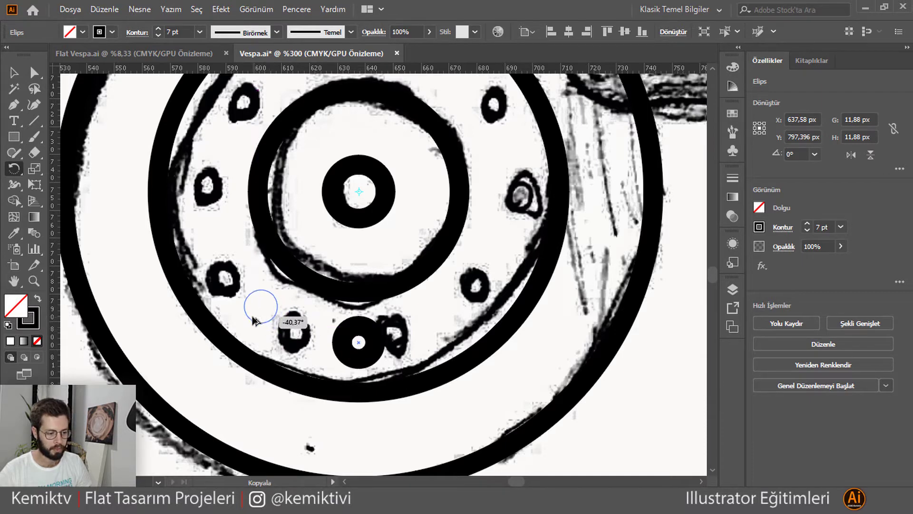
drag(257, 320, 272, 321)
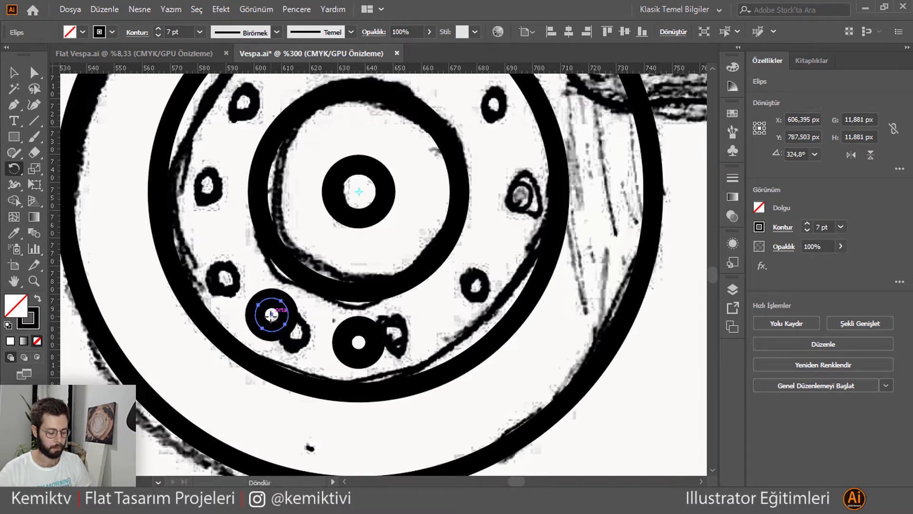
Step: Repeat the copy to close the bolt ring, undo the extra one and zoom out
key(ctrl+d)
key(ctrl+d)
key(ctrl+d)
key(ctrl+d)
key(ctrl+d)
key(ctrl+d)
key(ctrl+d)
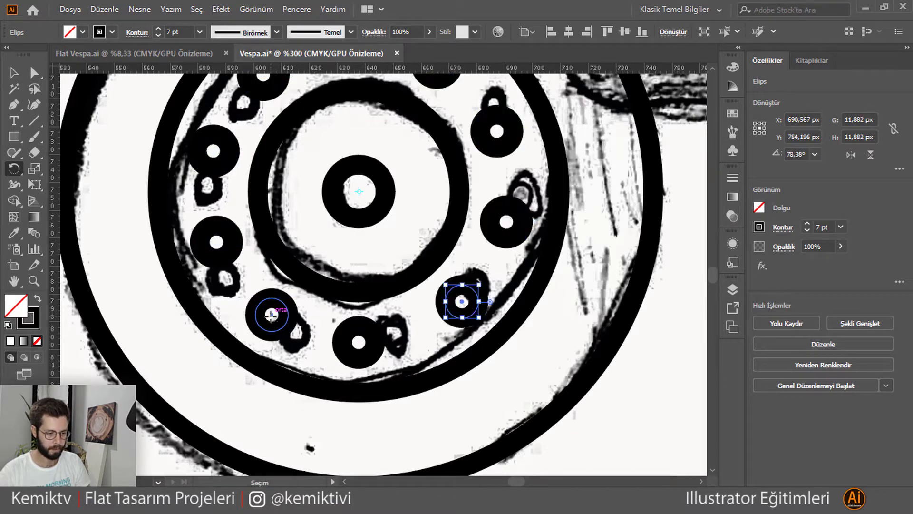
key(ctrl+d)
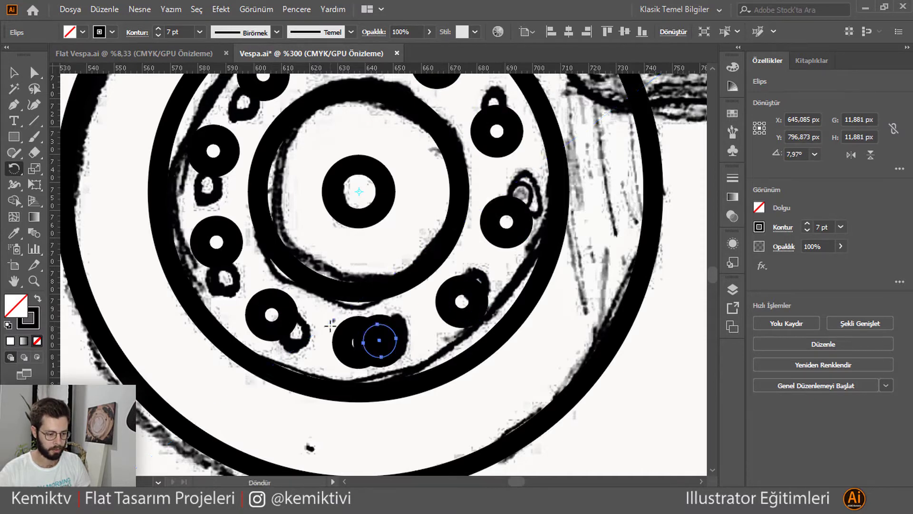
key(ctrl+z)
key(ctrl+minus)
scroll(330, 325, down, 1)
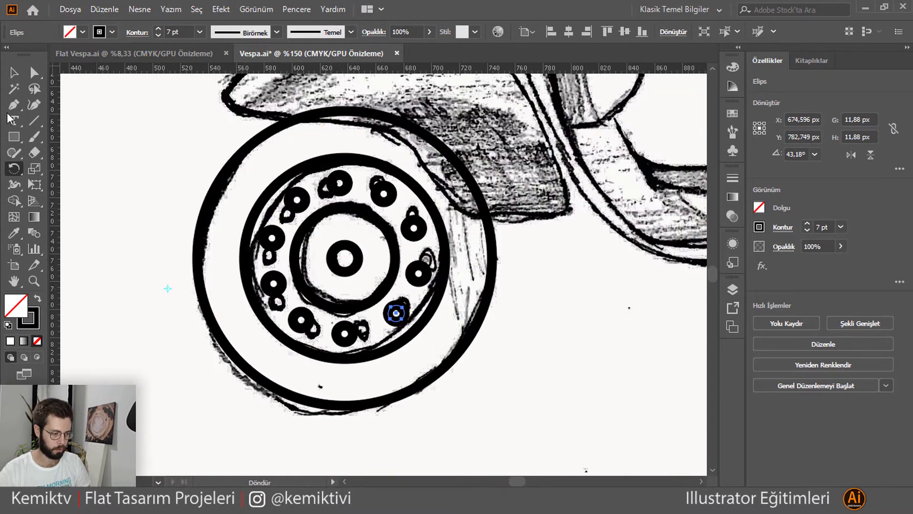
Step: Select the sketch image, background rectangle and wheel circles, then clear the selection
click(13, 72)
click(116, 237)
scroll(358, 274, down, 2)
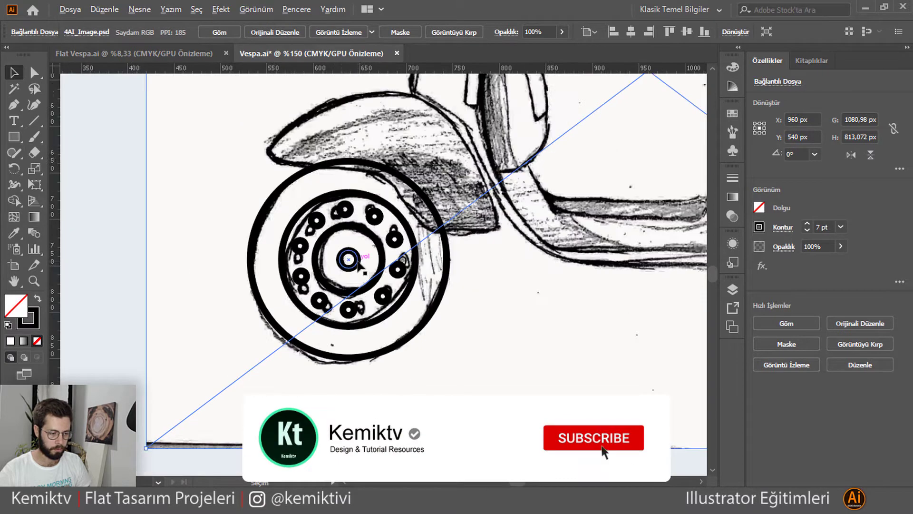
click(178, 414)
scroll(190, 395, down, 2)
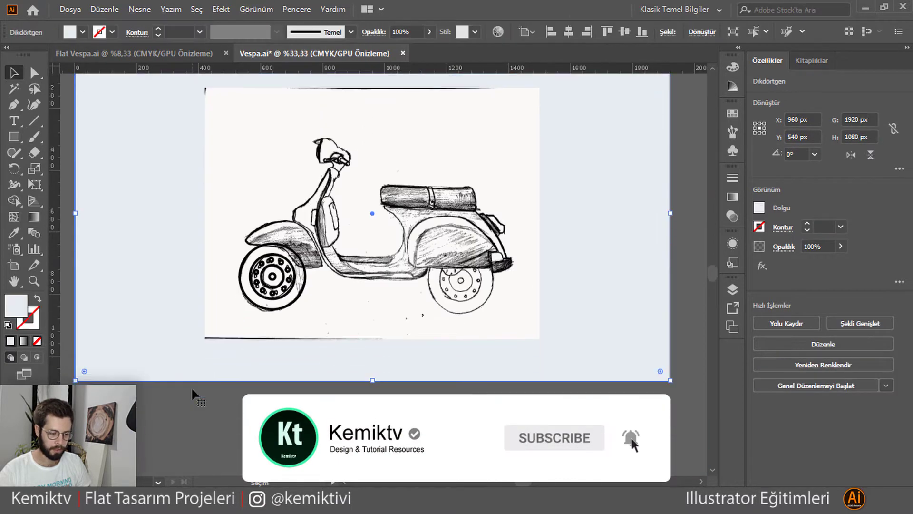
scroll(192, 395, up, 1)
shift+click(350, 190)
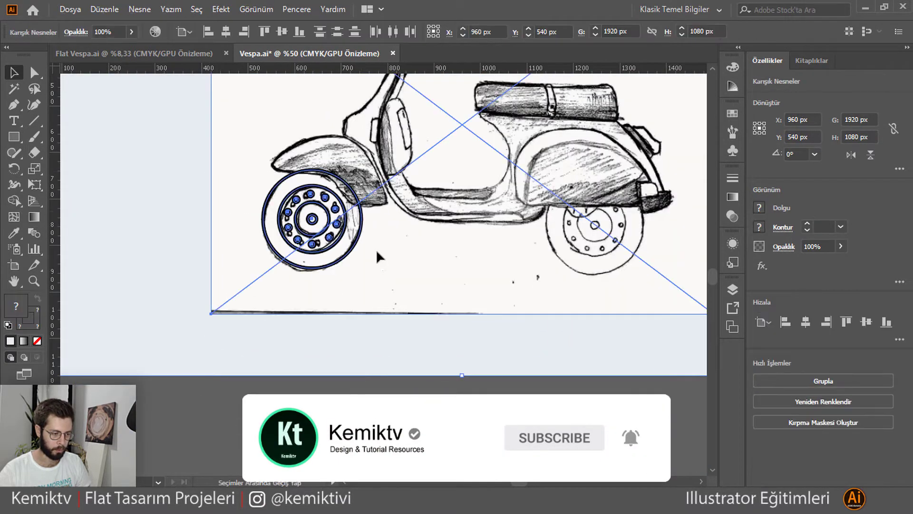
click(266, 411)
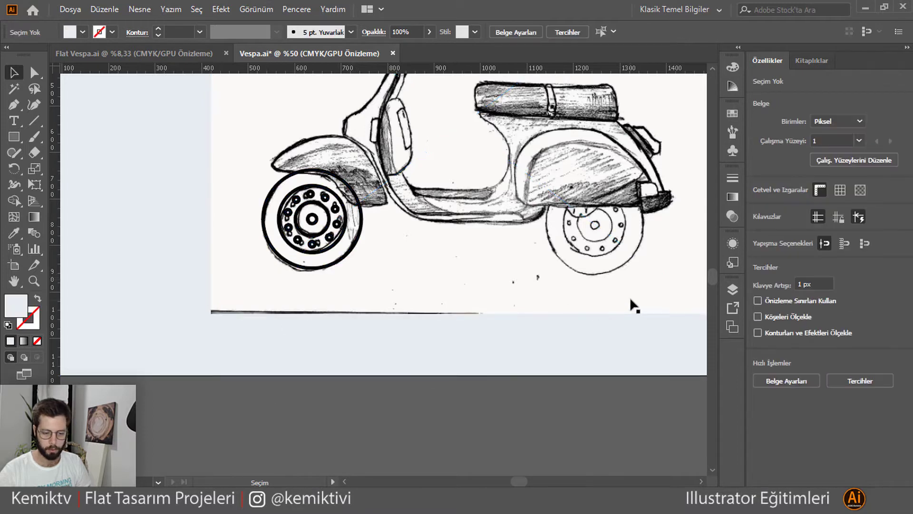
Step: Lock the 4AI_Image.psd sketch layer in the Layers panel
click(732, 289)
scroll(557, 371, down, 3)
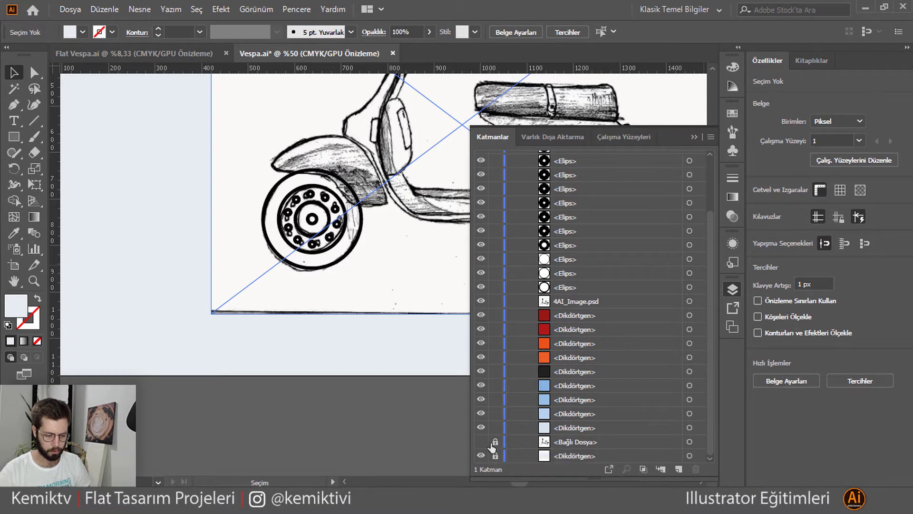
click(481, 443)
click(495, 302)
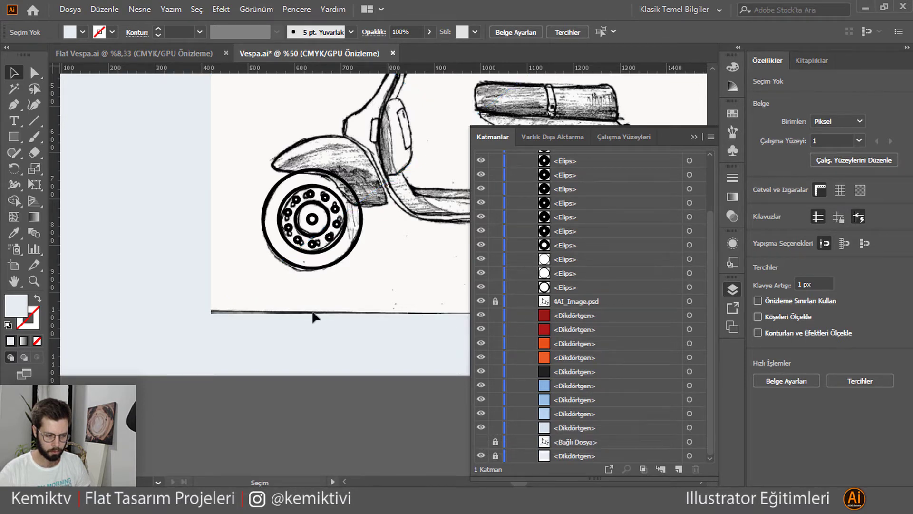
drag(290, 268, 203, 399)
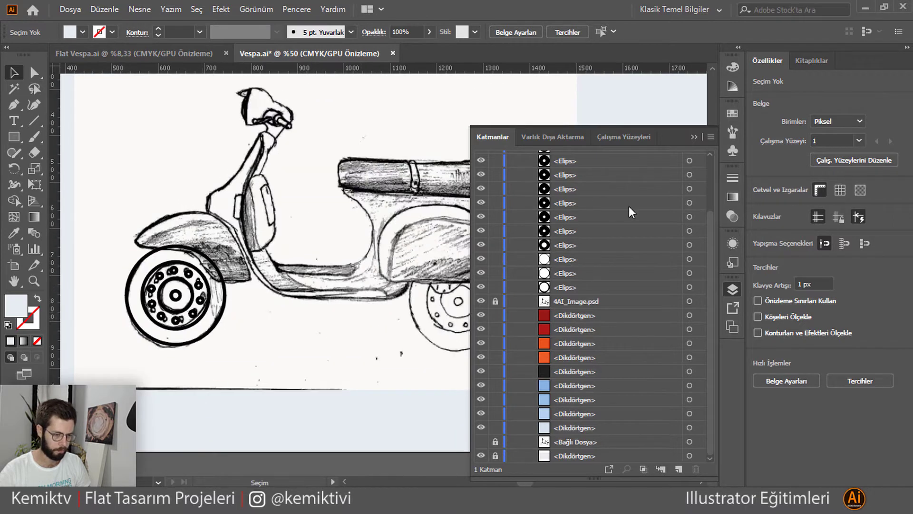
click(694, 138)
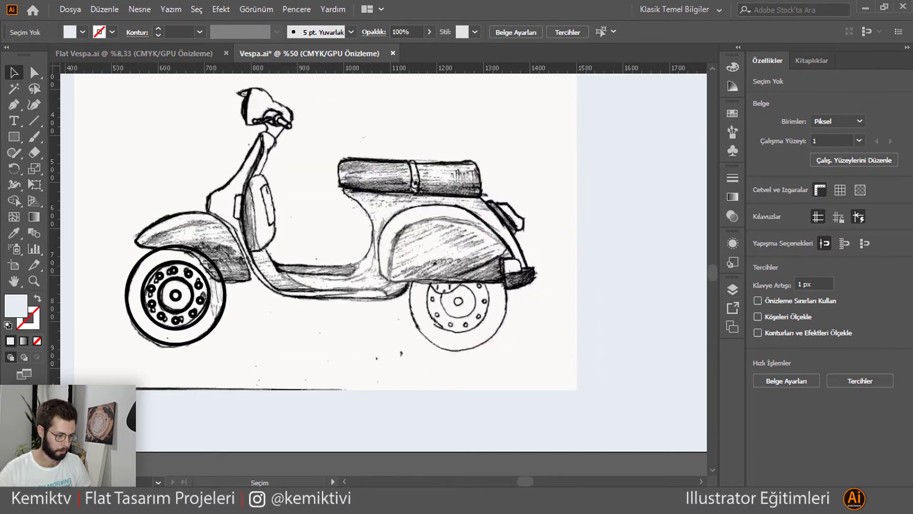
Step: Copy the front wheel's circles onto the rear wheel
drag(230, 270, 235, 256)
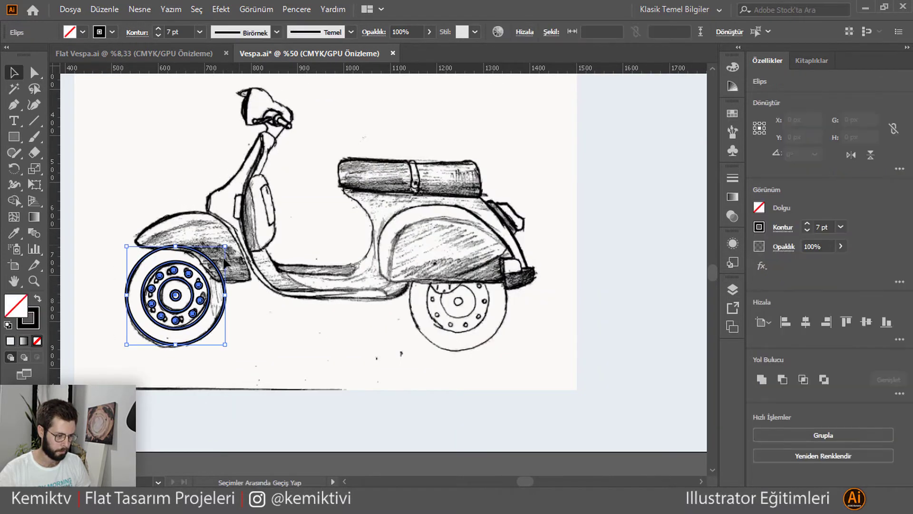
drag(179, 299, 462, 321)
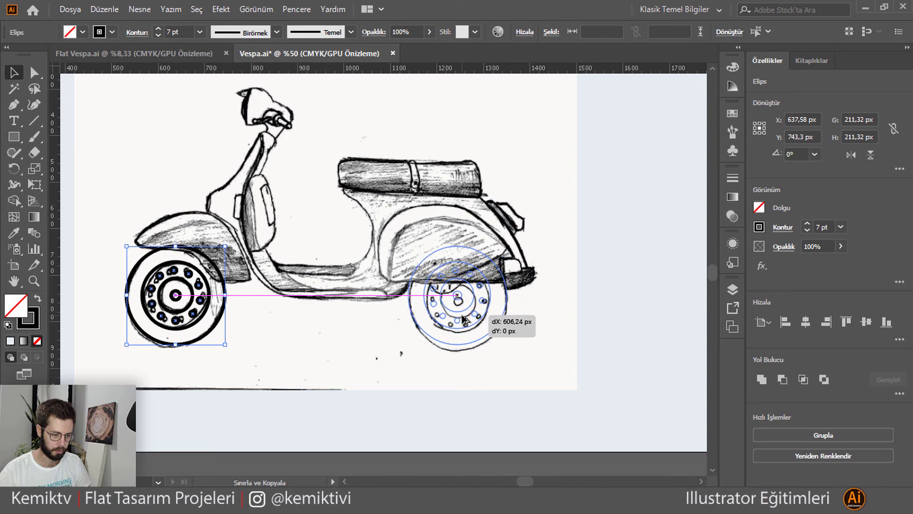
drag(461, 316, 462, 315)
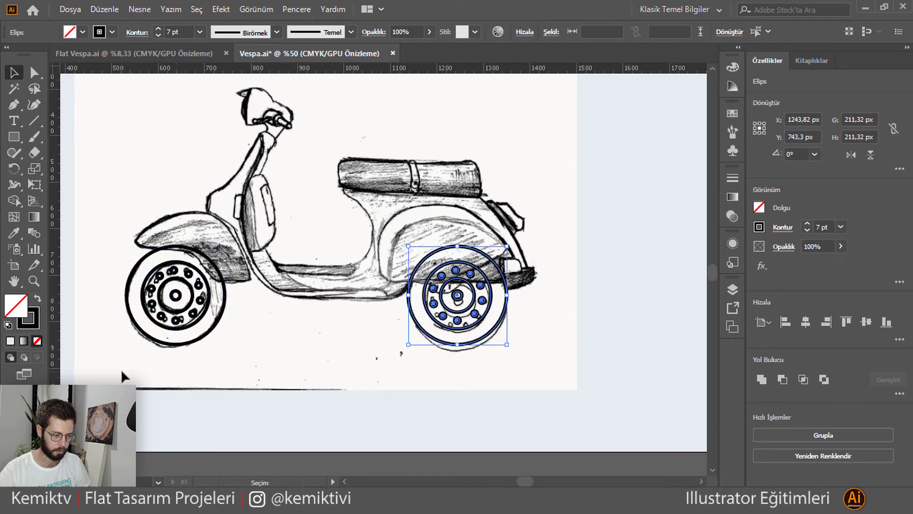
Step: Nudge both wheels slightly down to fit the sketch, then deselect
mouse_move(121, 369)
mouse_down()
mouse_move(236, 243)
mouse_move(213, 305)
mouse_up()
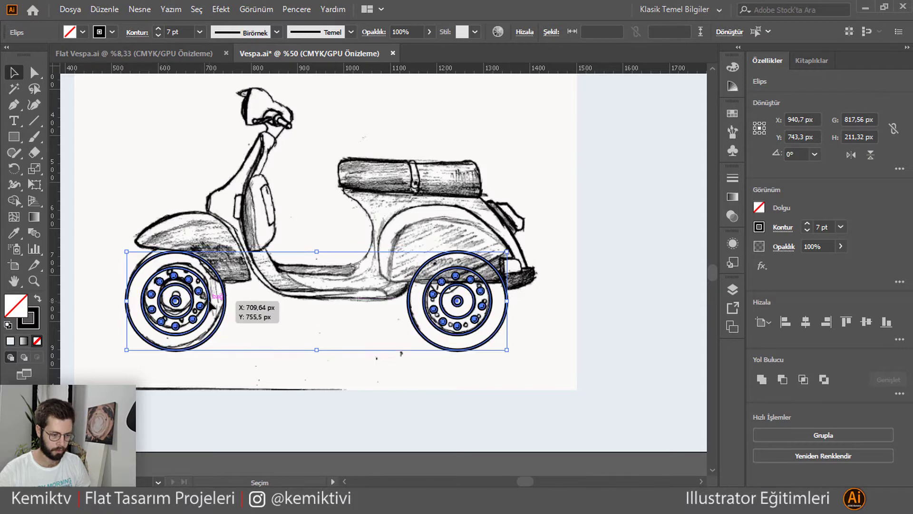
drag(214, 296, 215, 297)
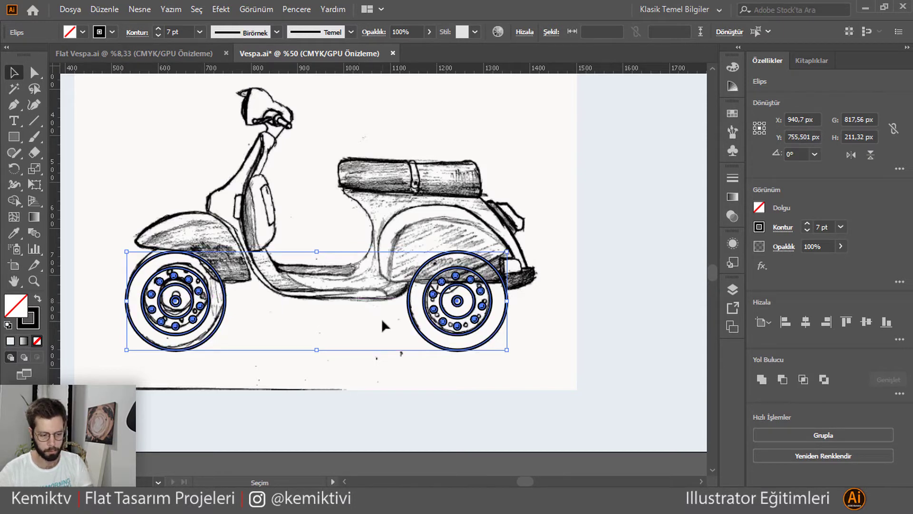
click(394, 378)
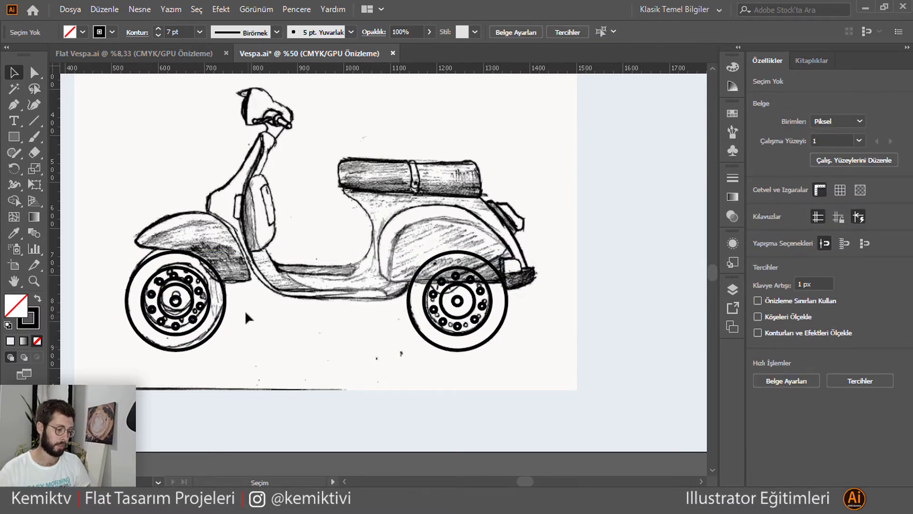
scroll(165, 204, up, 1)
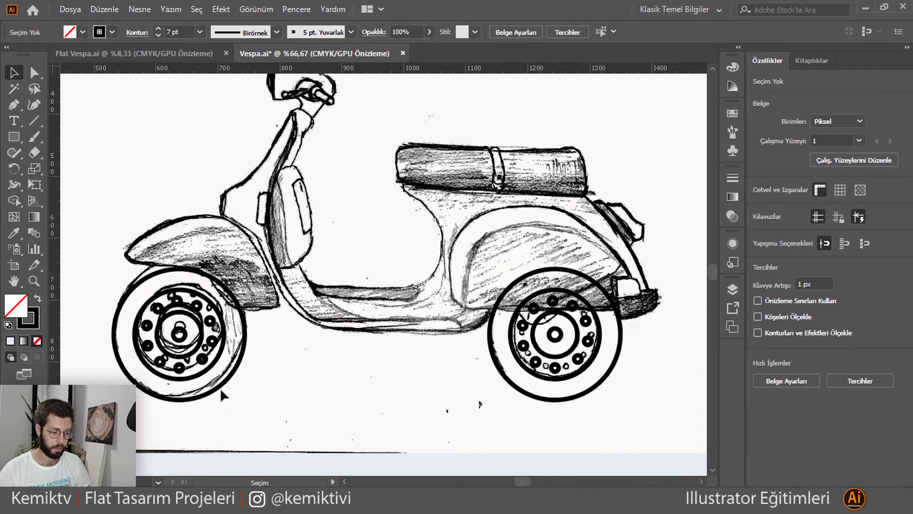
drag(101, 321, 630, 398)
click(413, 409)
Step: Zoom into the front hub and select its small centre circle
scroll(151, 341, up, 1)
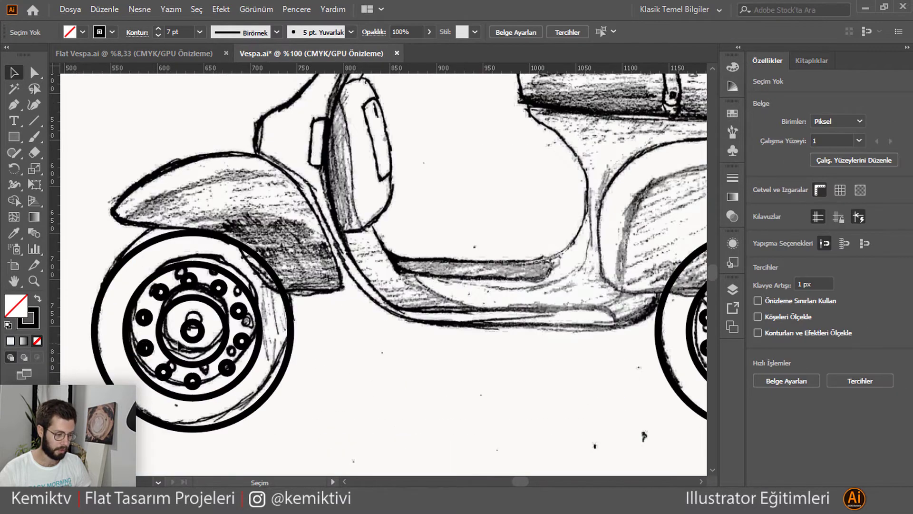
scroll(188, 335, up, 1)
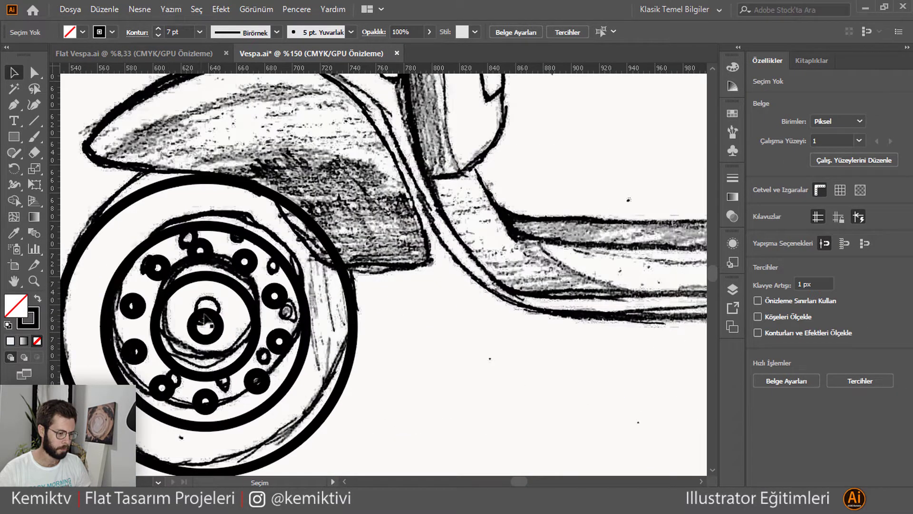
drag(205, 327, 219, 340)
click(82, 32)
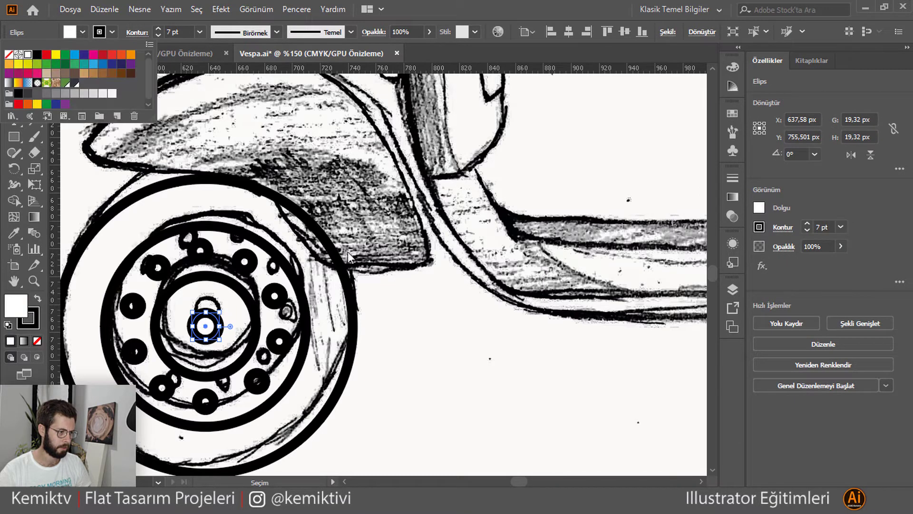
Step: Draw a larger circle from the hub centre and fill it dark grey
key(Escape)
key(ctrl+shift+a)
drag(205, 326, 257, 313)
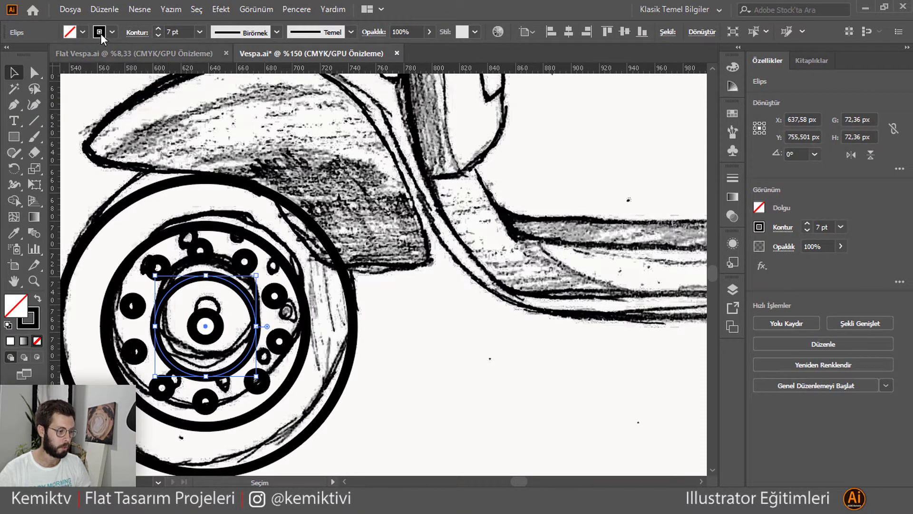
click(81, 33)
click(36, 94)
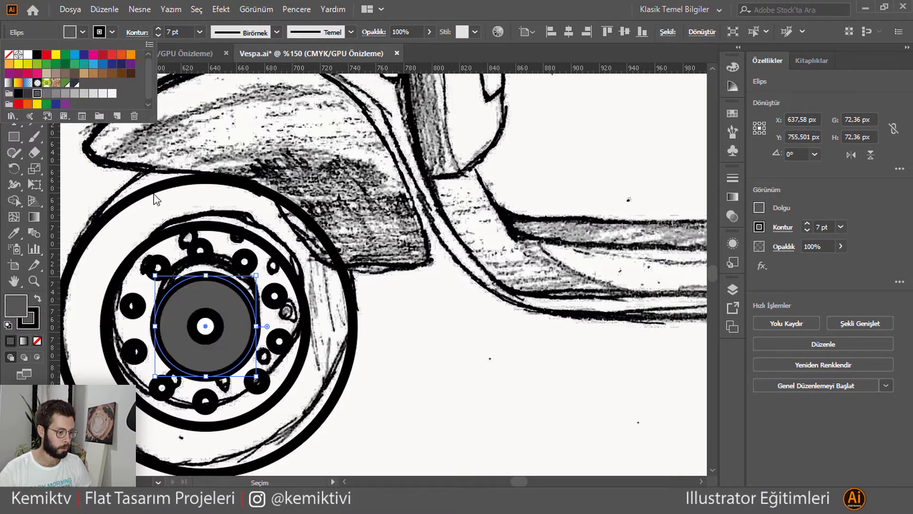
click(27, 93)
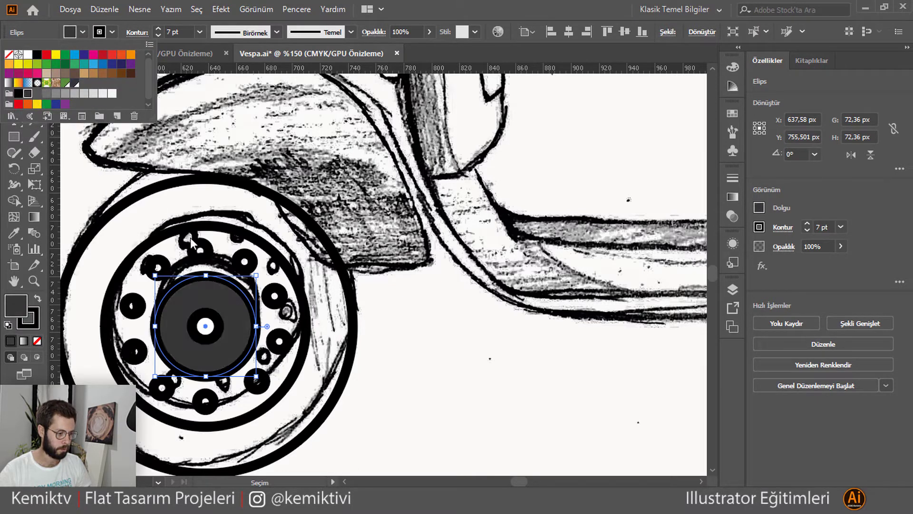
Step: Fill the wheel's inner rim circle with grey
click(252, 236)
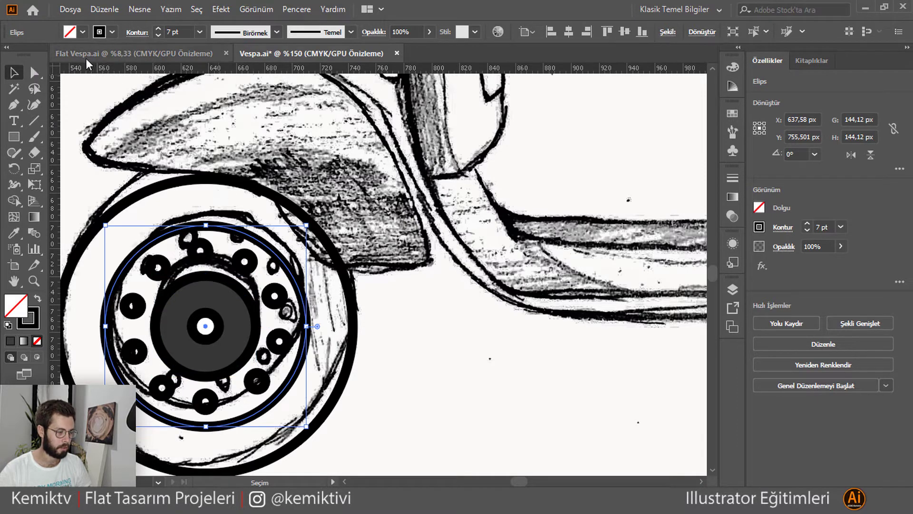
click(81, 33)
click(46, 93)
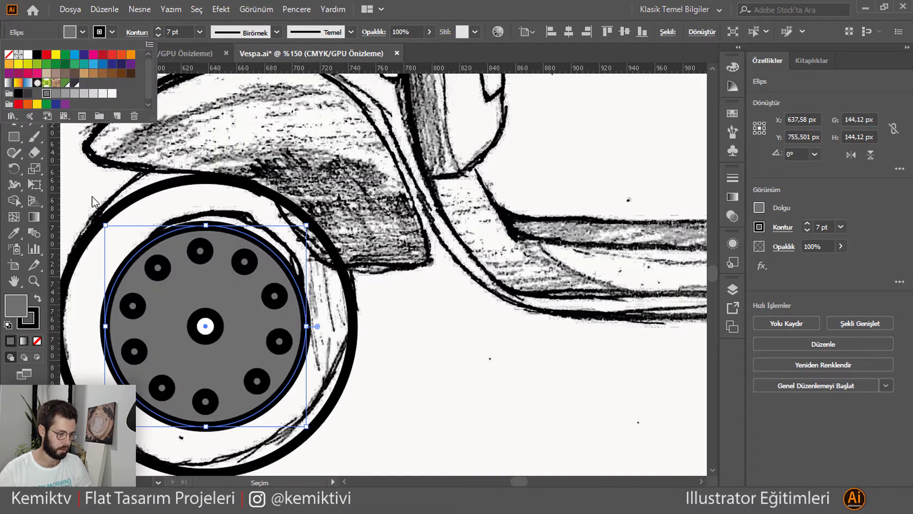
Step: Shift-select the bolt circles around the hub, excluding the grey rim disc
click(158, 262)
shift+click(199, 249)
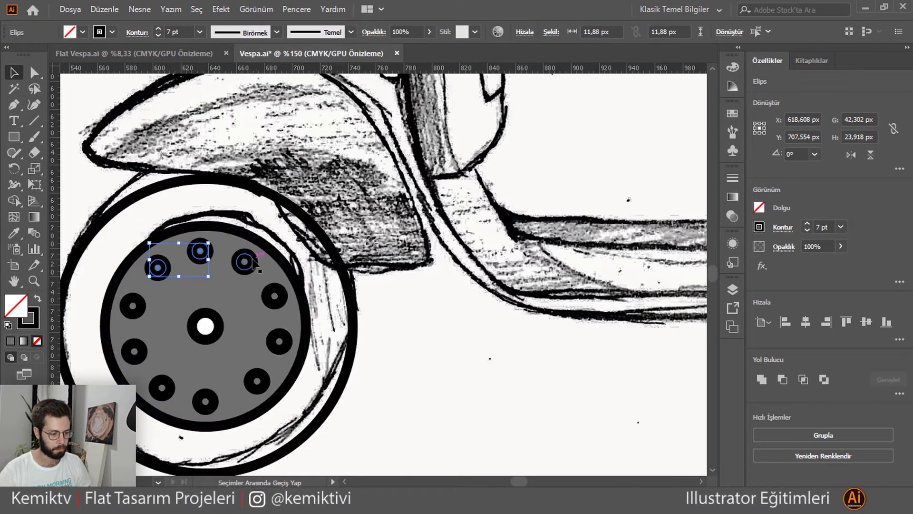
shift+click(279, 299)
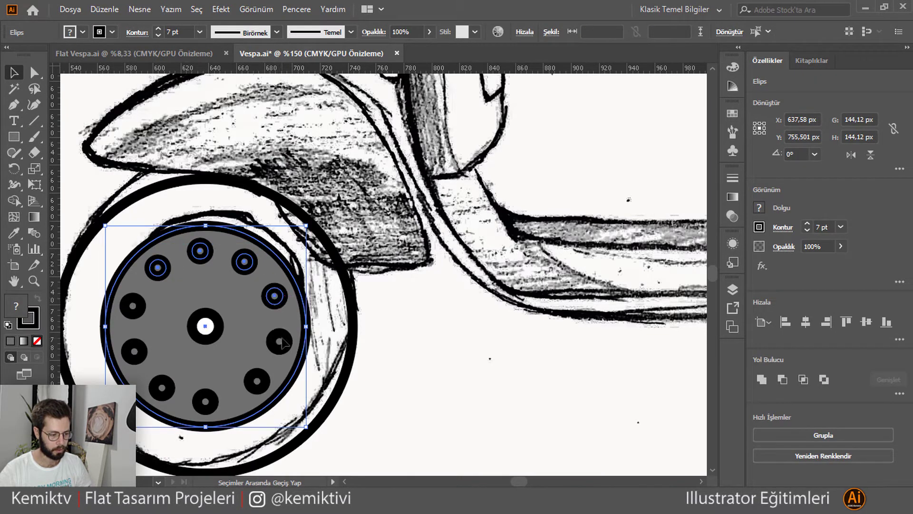
shift+click(257, 381)
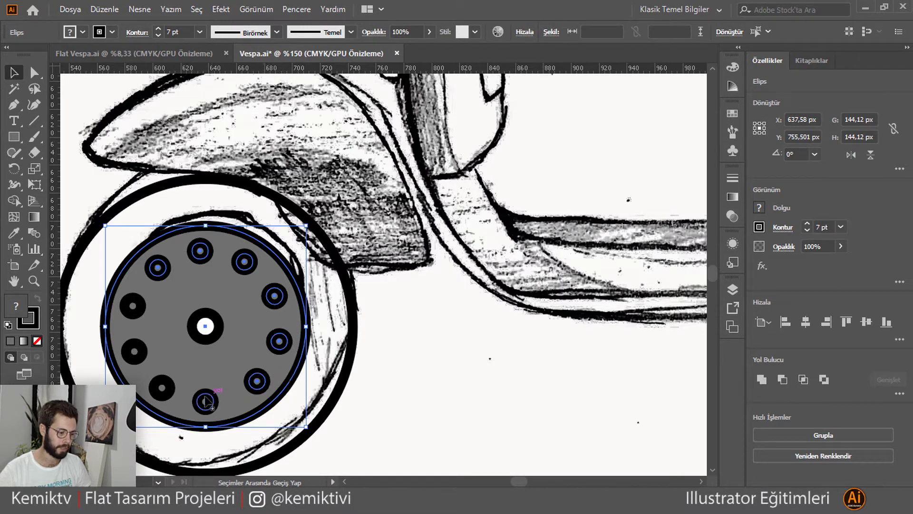
shift+click(162, 388)
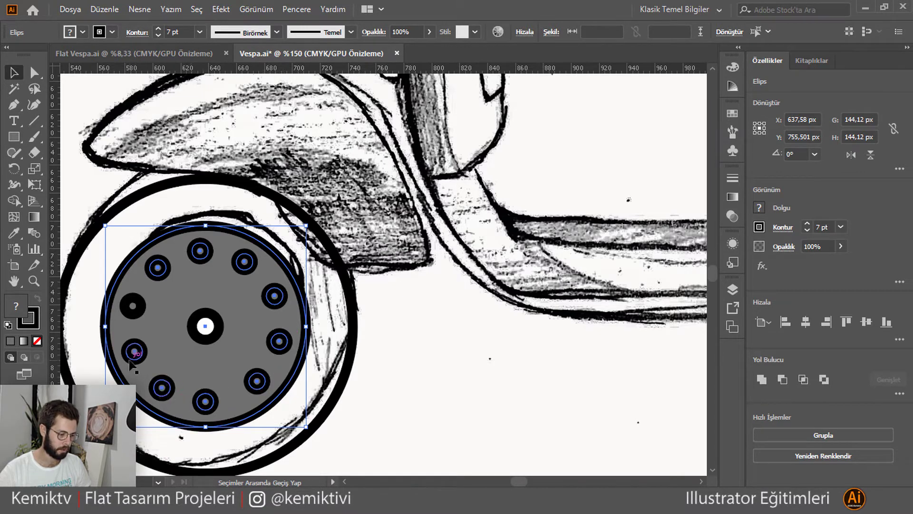
shift+click(157, 347)
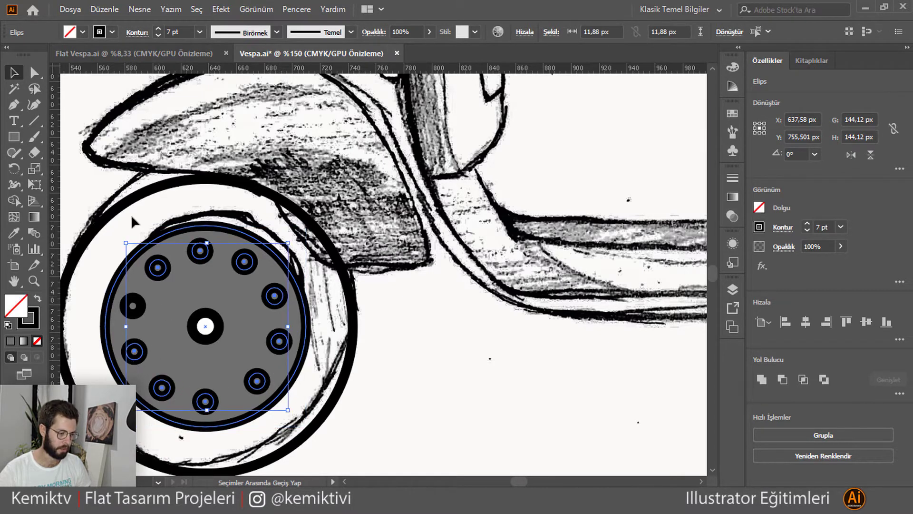
Step: Set the bolt circles' outline colour to a light grey swatch
click(110, 32)
click(84, 93)
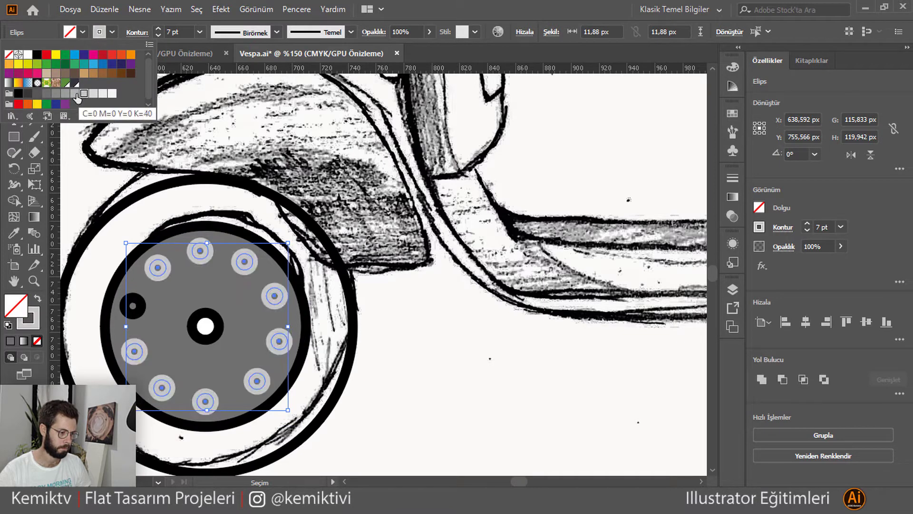
click(75, 94)
click(94, 94)
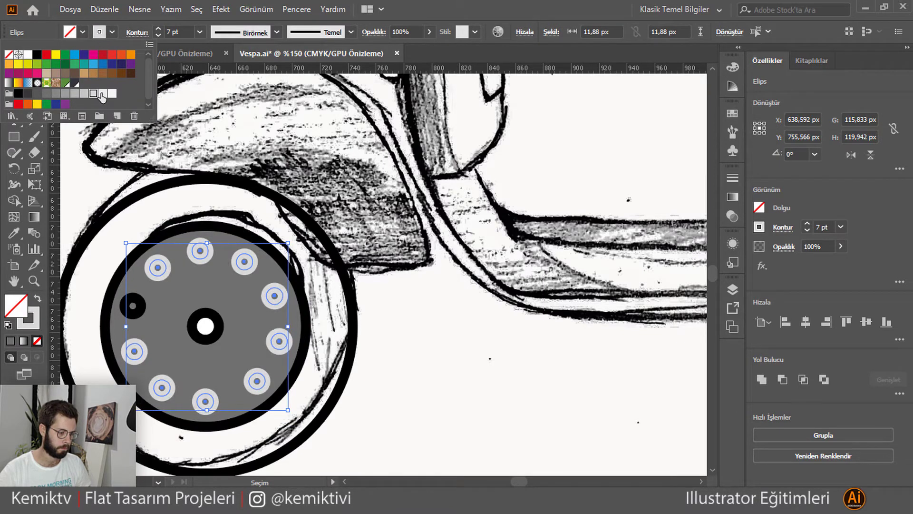
Step: Eyedropper a bolt's colours onto the odd black circle
click(108, 234)
click(133, 305)
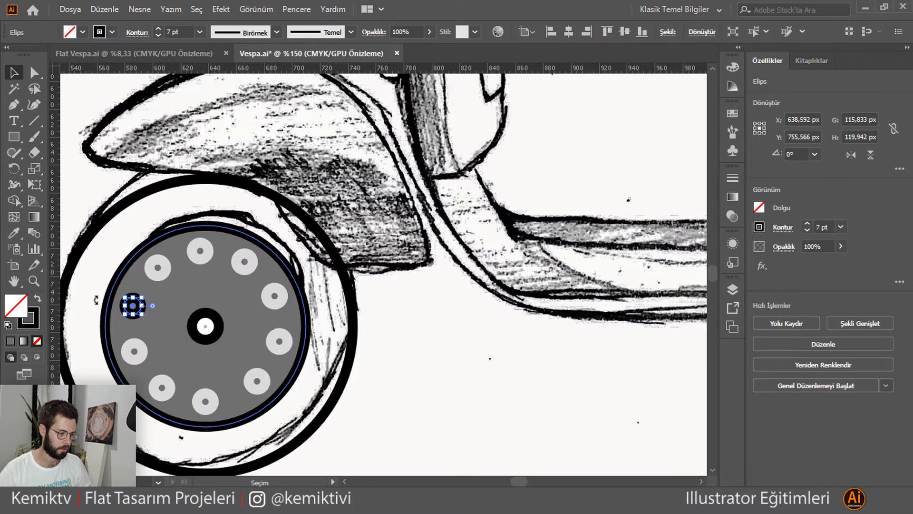
click(14, 234)
click(153, 264)
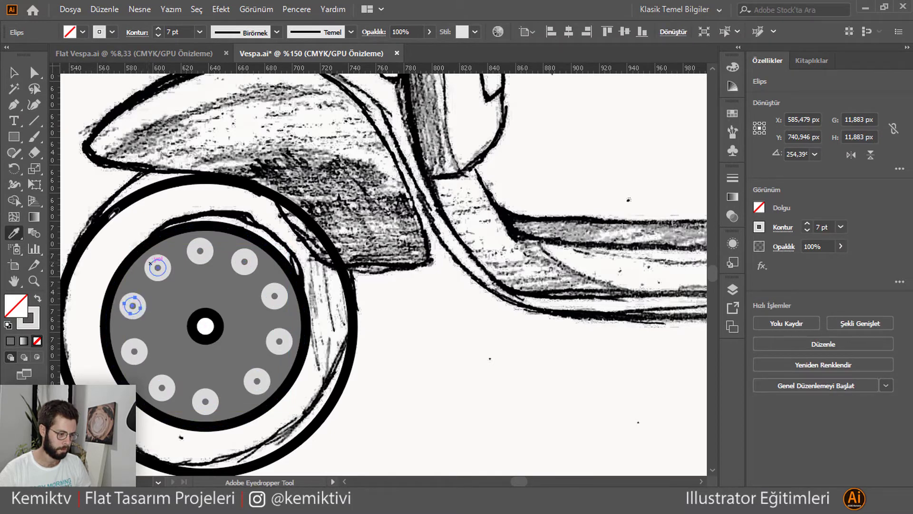
Step: Shift-select all the bolt circles around the wheel
click(13, 72)
shift+click(158, 263)
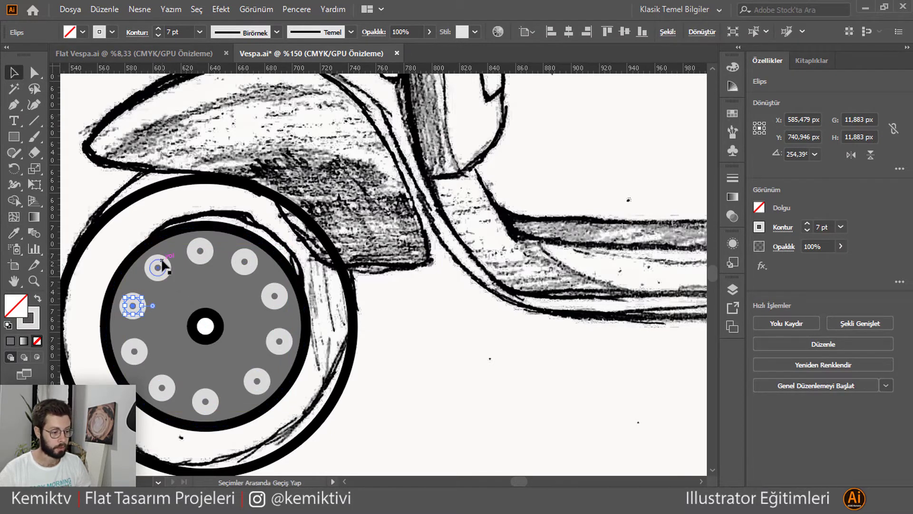
shift+click(199, 248)
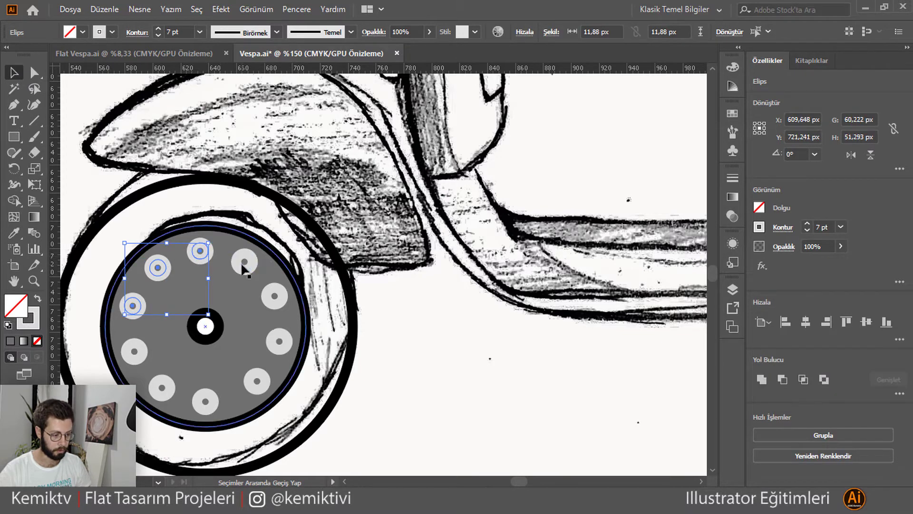
shift+click(275, 304)
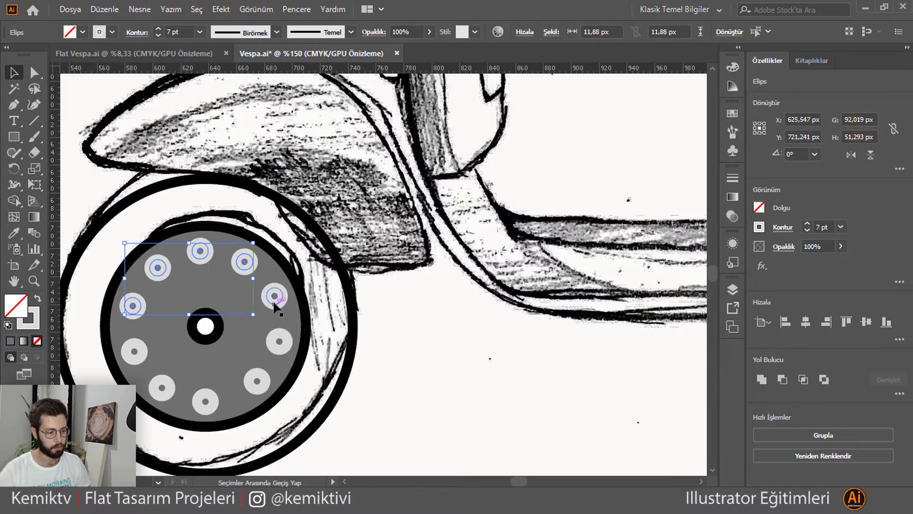
shift+click(279, 344)
shift+click(259, 383)
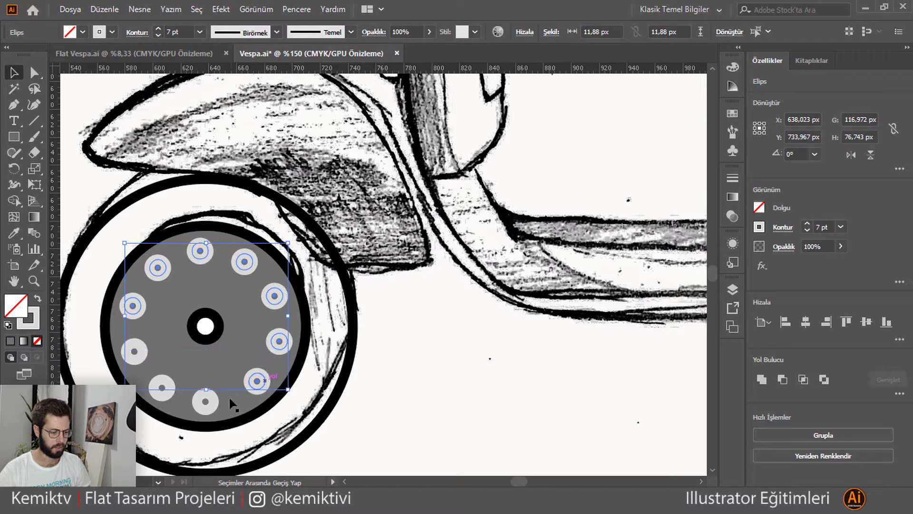
shift+click(205, 400)
shift+click(164, 389)
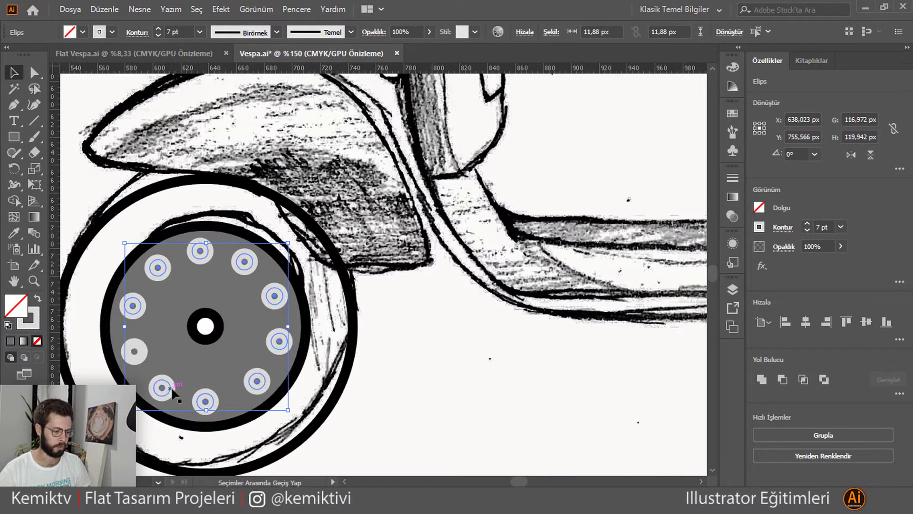
shift+click(140, 347)
Step: Set the selected bolts' stroke weight to 4 pt
click(158, 34)
click(159, 35)
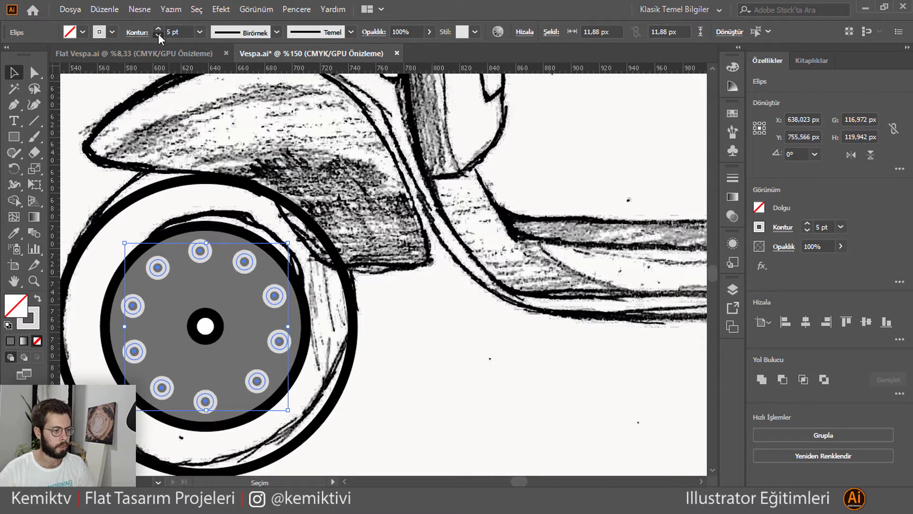
click(158, 33)
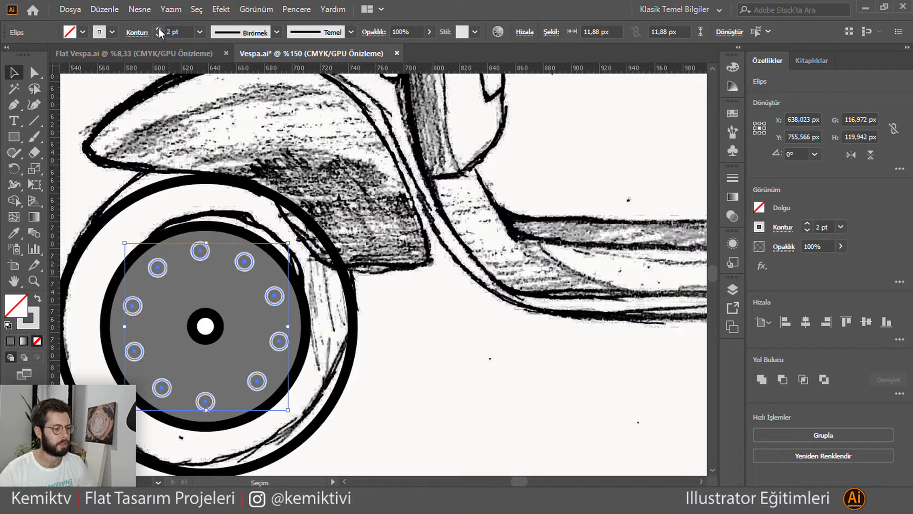
click(159, 27)
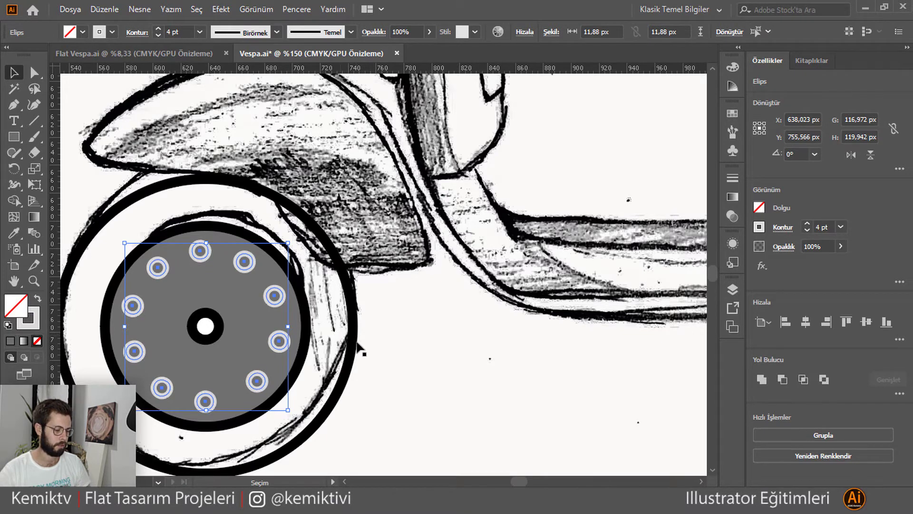
click(377, 347)
Step: Select the wheel's hub and inner rings, leaving out the outer tyre and a bolt
click(206, 324)
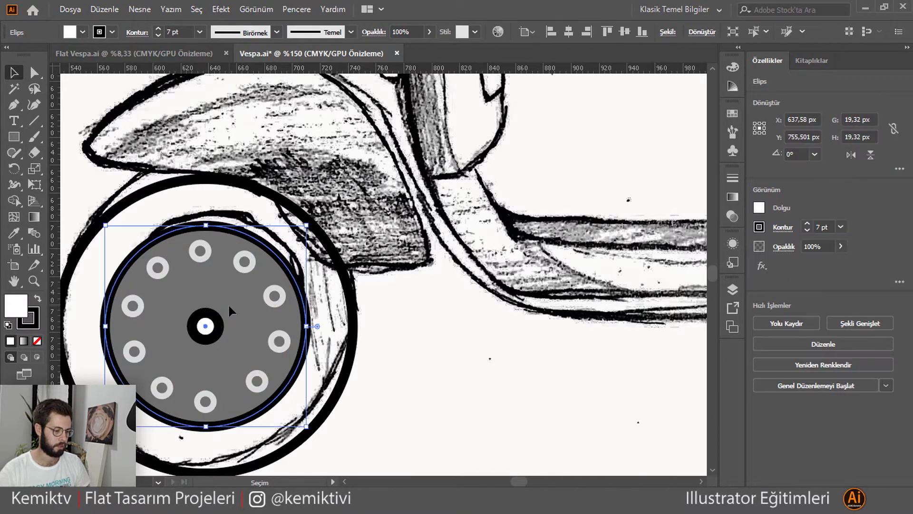
right_click(234, 291)
click(223, 327)
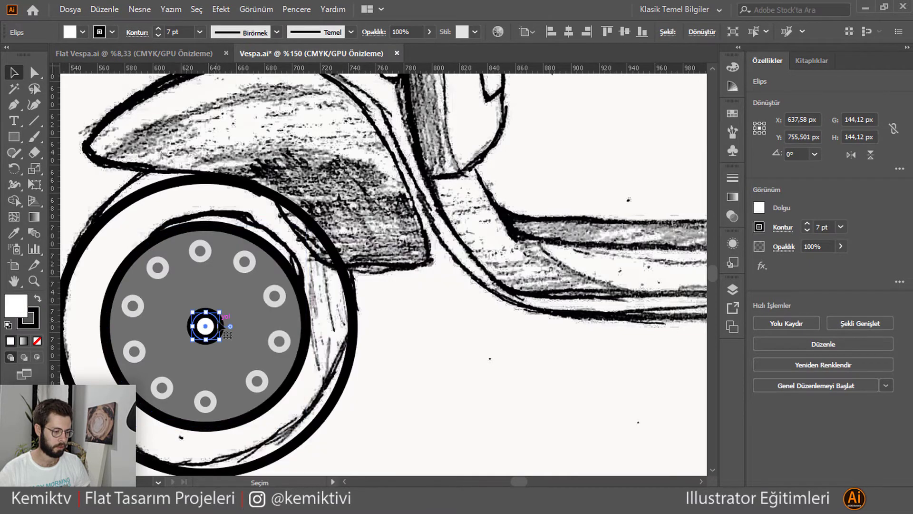
drag(411, 313, 211, 387)
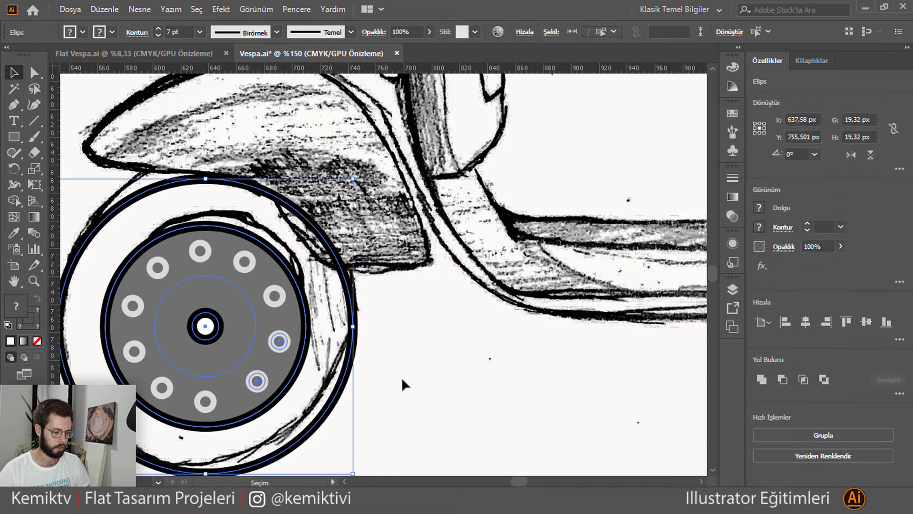
shift+click(353, 342)
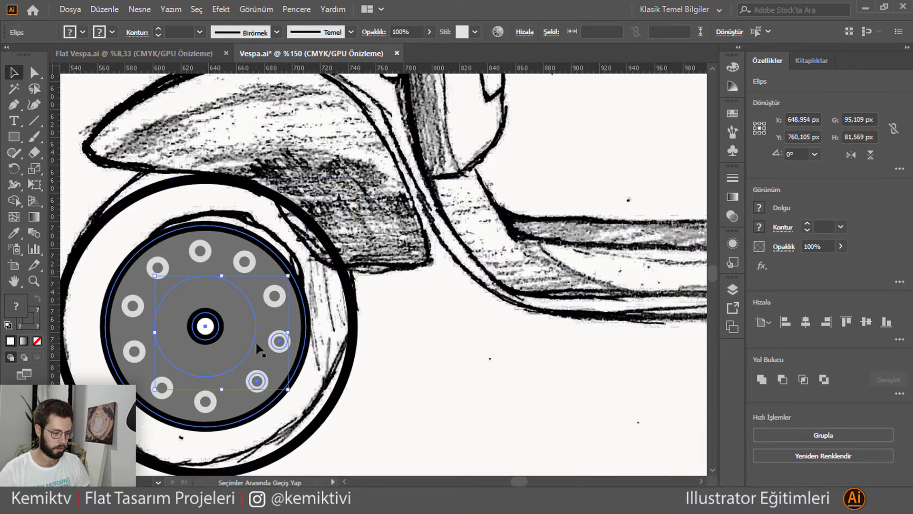
shift+click(255, 382)
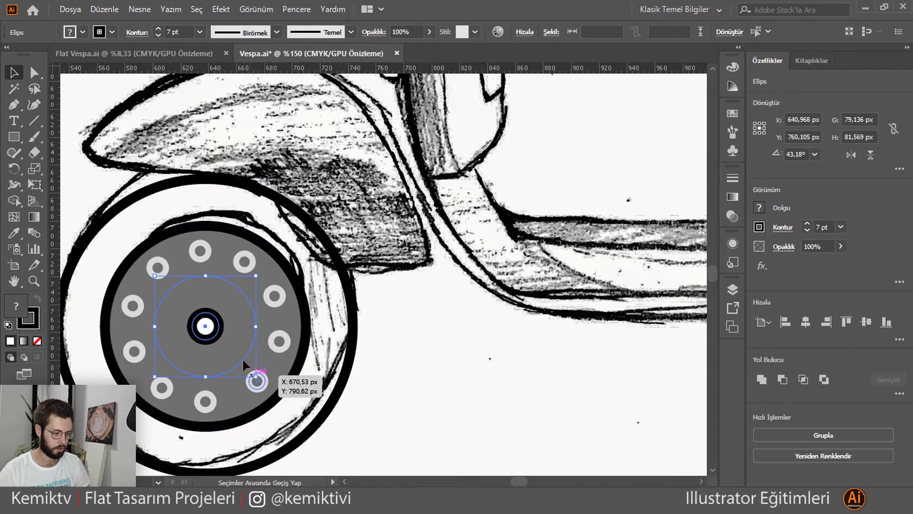
right_click(244, 353)
Step: Bring the dark inner disc in front of the grey disc with Düzenle > Öne Getir
click(205, 329)
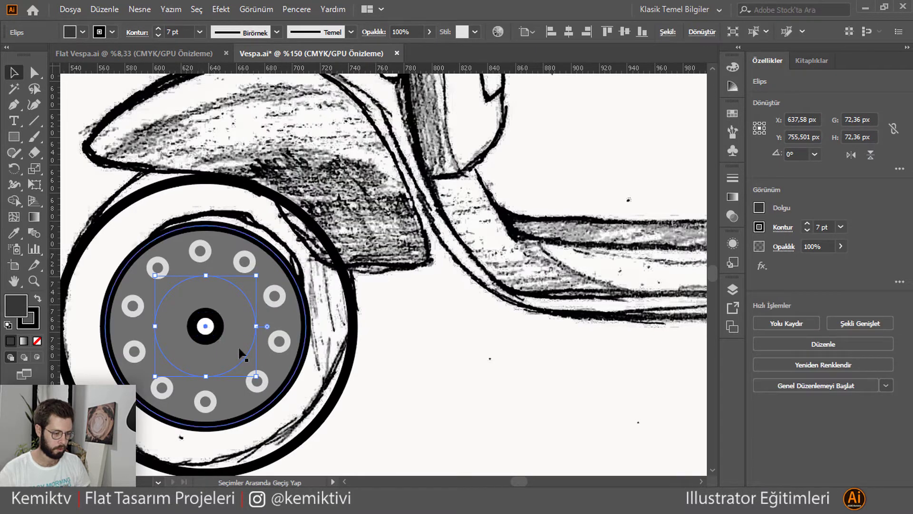
shift+click(220, 328)
right_click(220, 329)
mouse_move(258, 258)
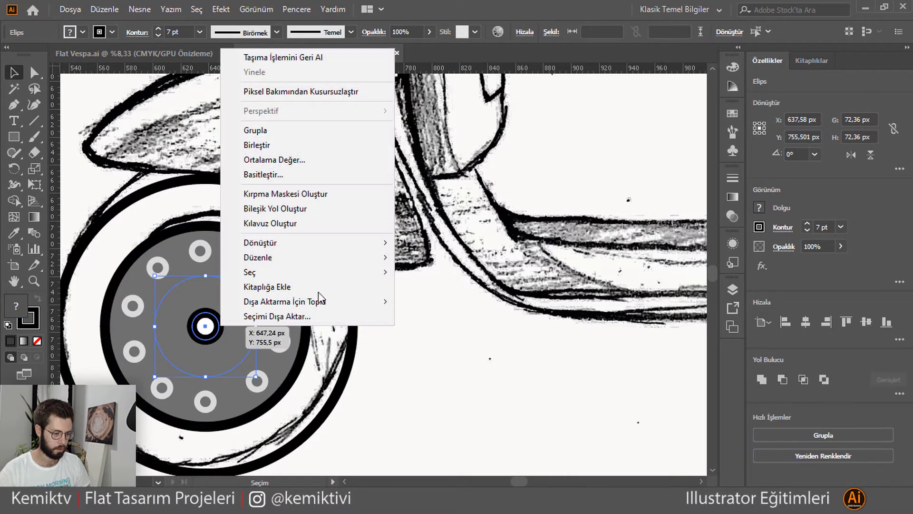
click(418, 267)
click(411, 312)
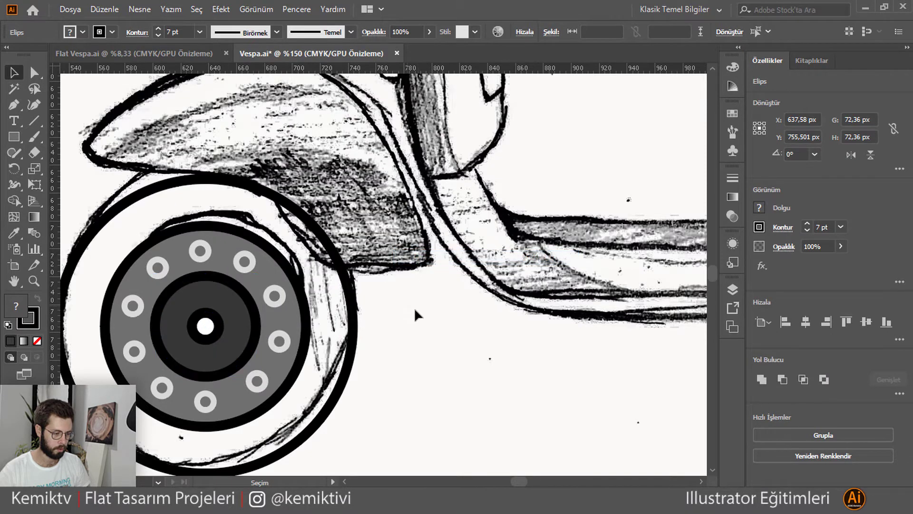
click(354, 317)
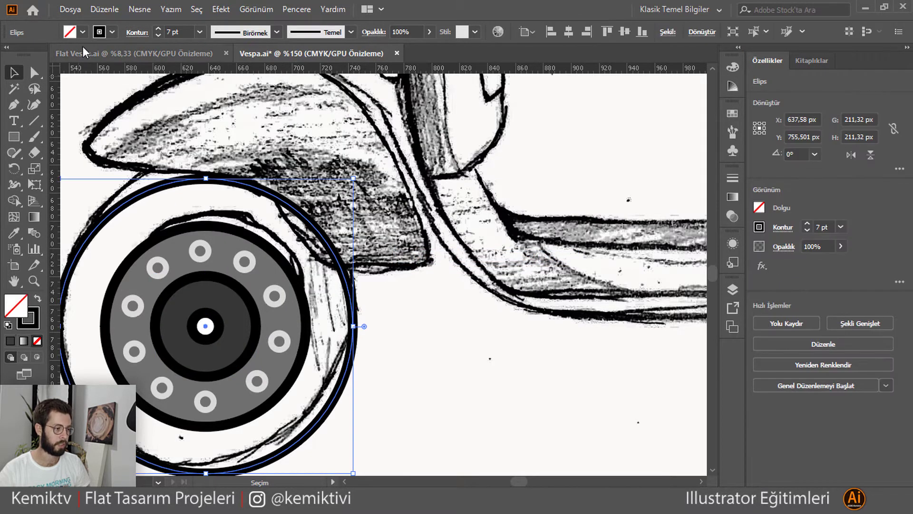
Step: Fill the outer tyre circle black and send it behind the other wheel parts
click(83, 32)
click(18, 94)
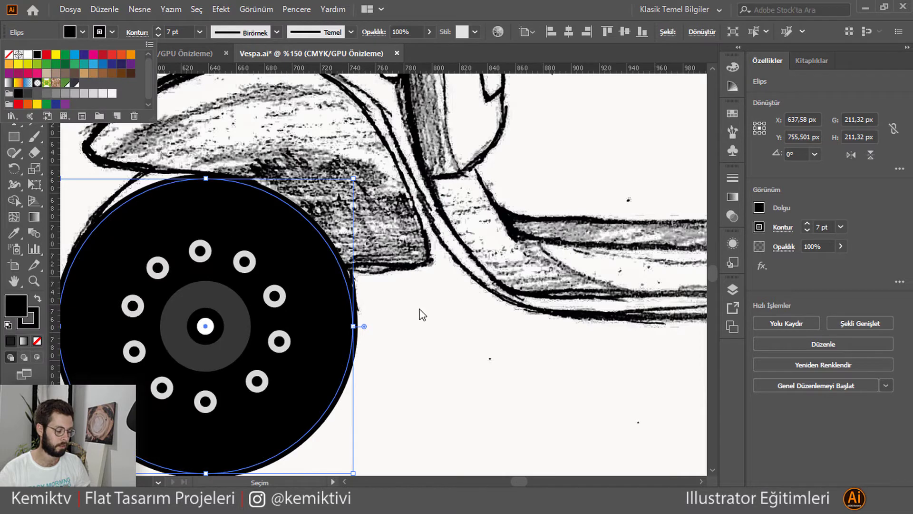
click(402, 321)
scroll(398, 286, down, 1)
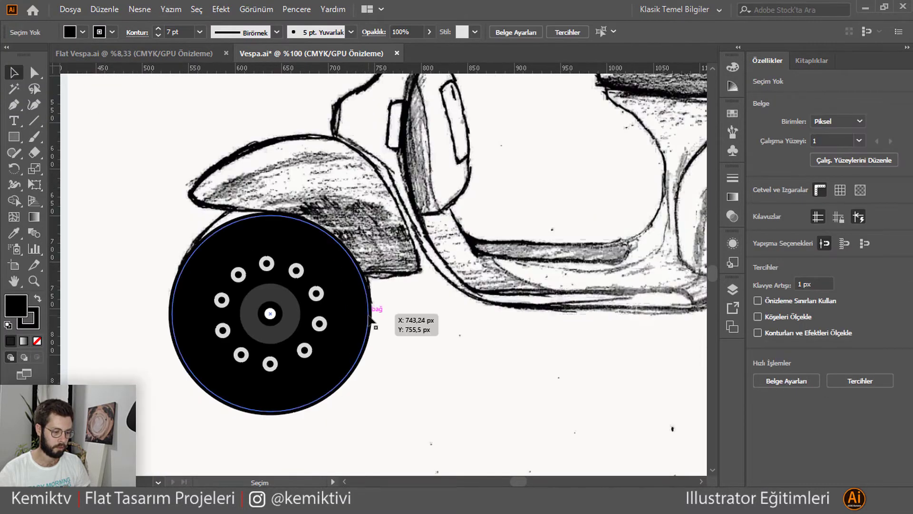
mouse_move(361, 307)
mouse_down()
mouse_move(406, 304)
mouse_move(361, 306)
mouse_up()
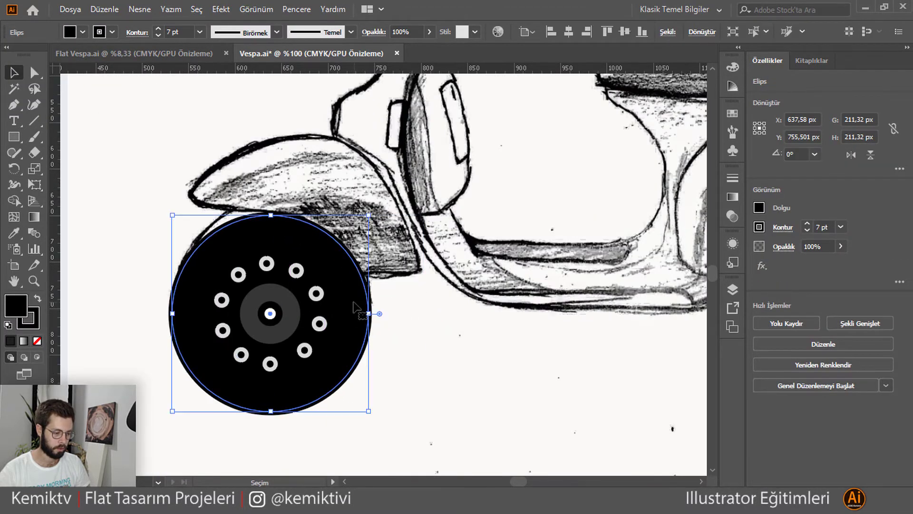
right_click(354, 310)
mouse_move(391, 233)
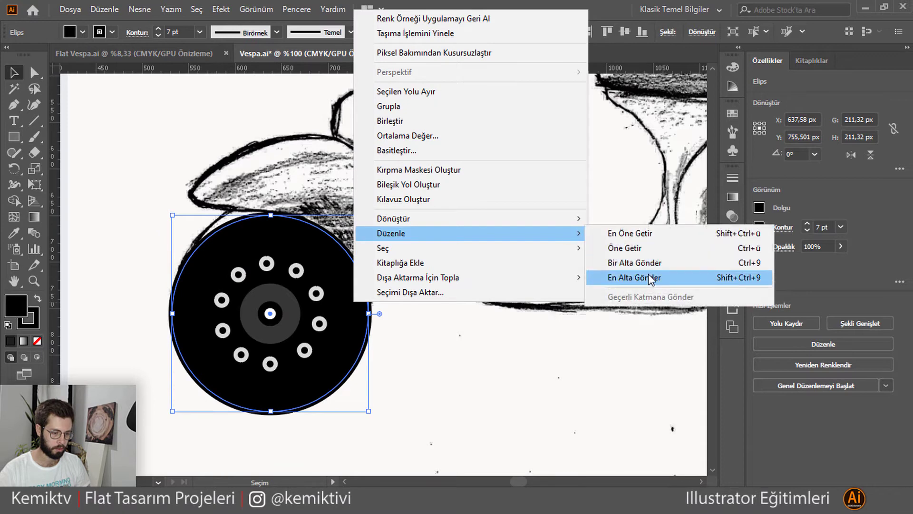
click(648, 273)
Step: In the Layers list, move the tyre ellipse above the sketch image
click(732, 289)
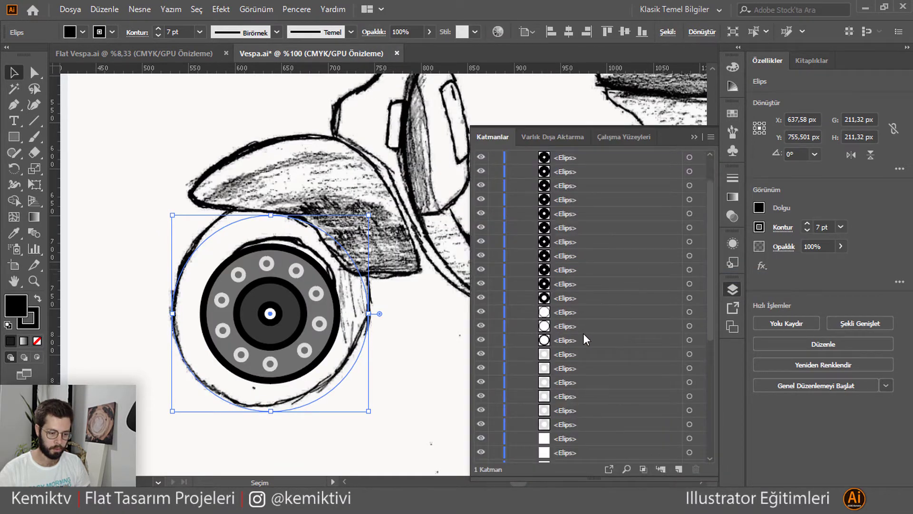
scroll(583, 333, down, 5)
drag(562, 455, 579, 278)
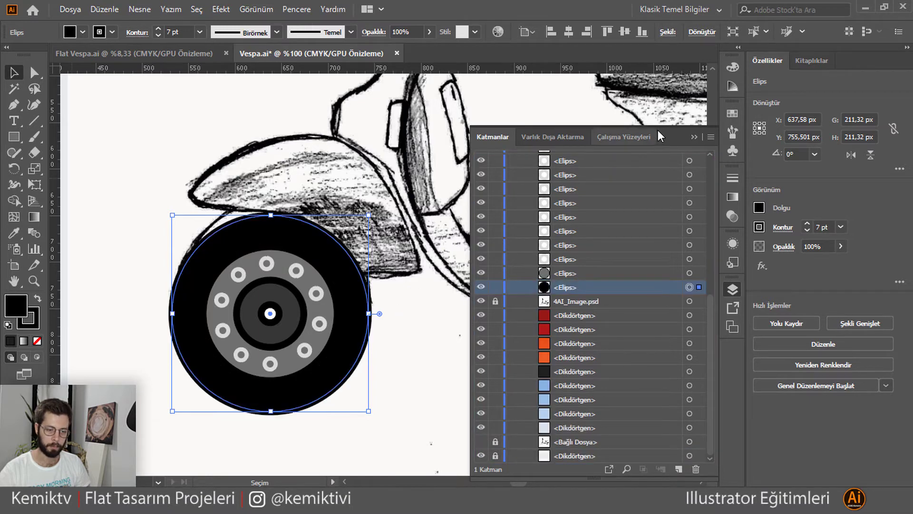
click(694, 136)
click(435, 330)
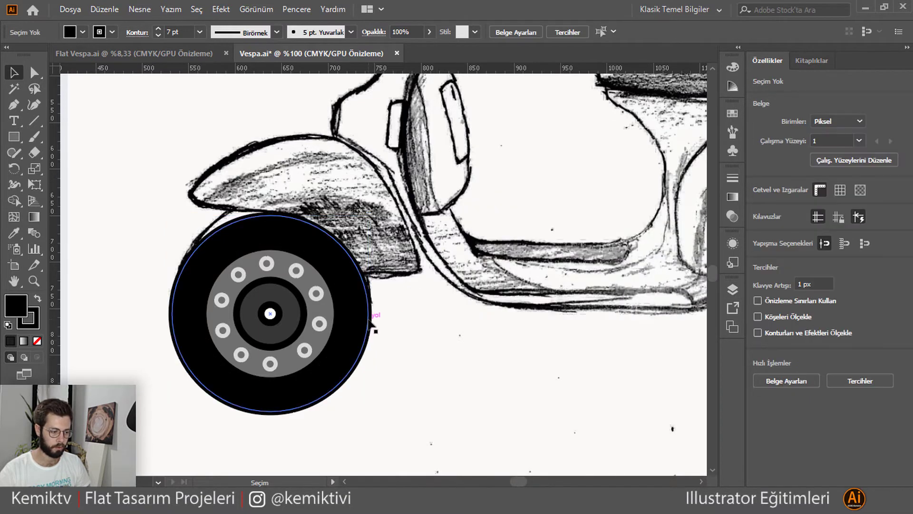
click(342, 323)
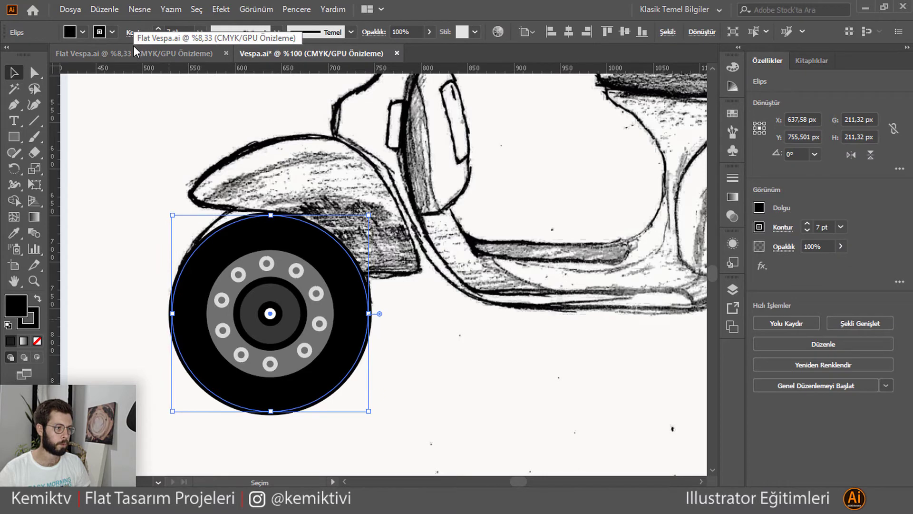
click(161, 233)
scroll(160, 233, down, 2)
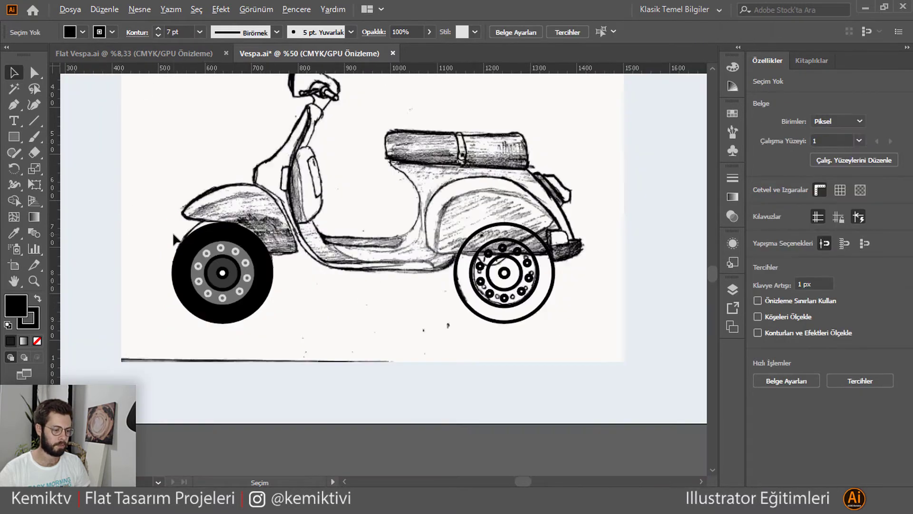
scroll(333, 273, up, 1)
click(247, 286)
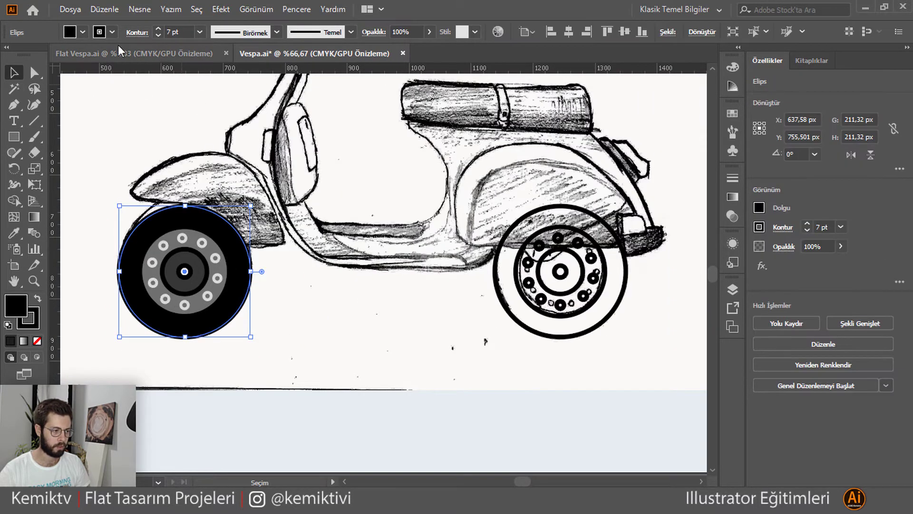
Step: Remove the front tyre's outline by setting its stroke to None
click(158, 35)
click(158, 36)
click(159, 35)
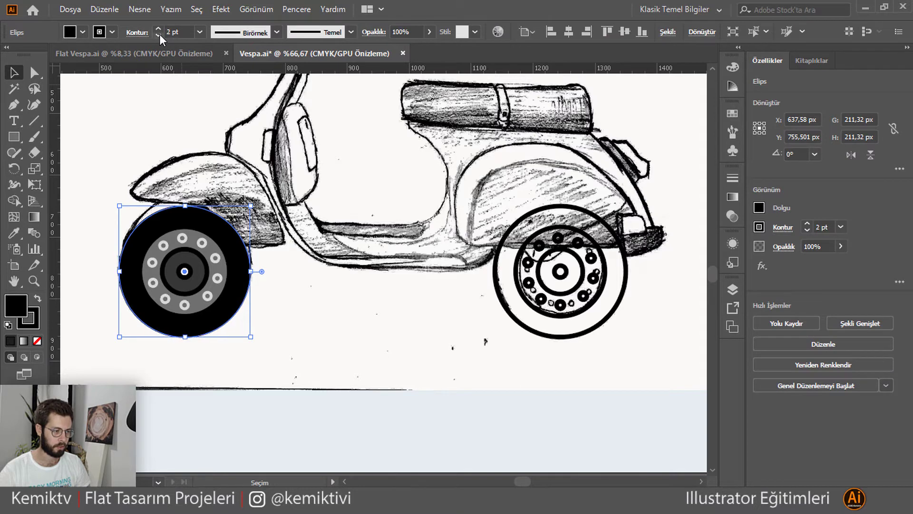
click(99, 32)
click(8, 54)
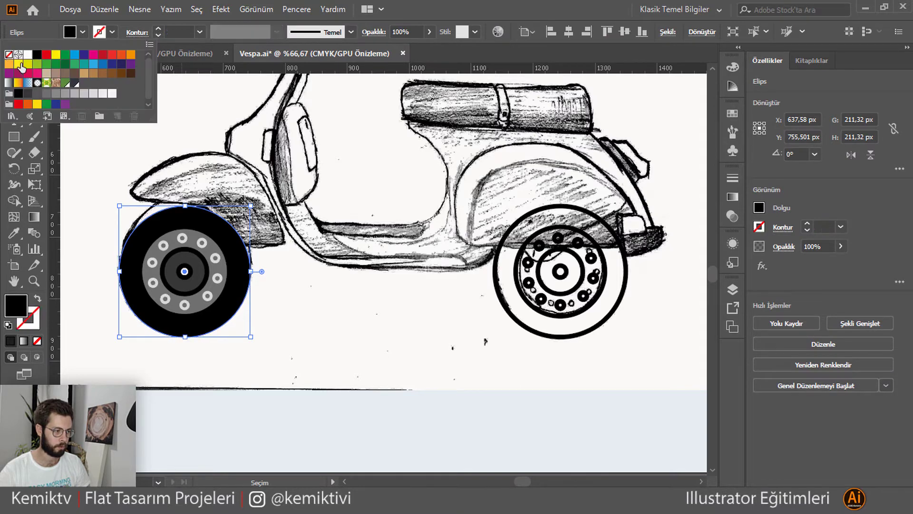
click(318, 317)
click(289, 321)
Step: Delete the rear wheel's traced circles
drag(116, 352, 245, 305)
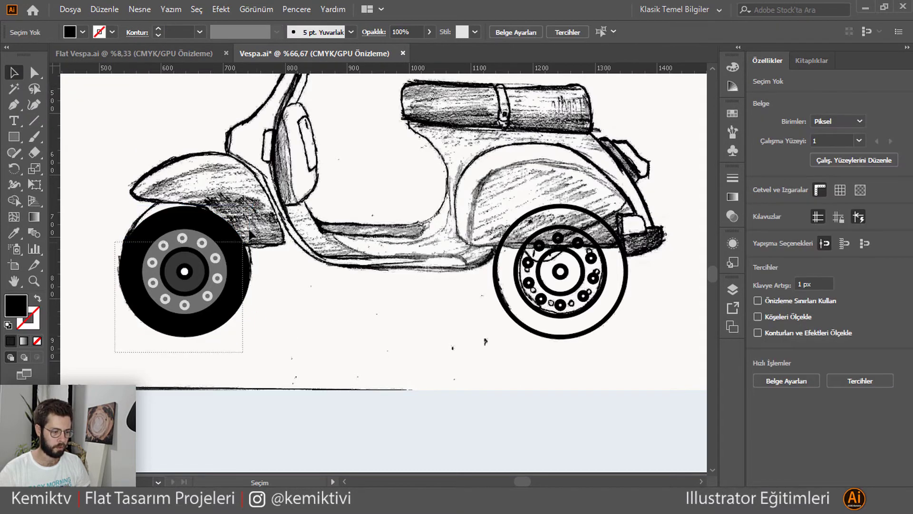
click(505, 340)
drag(498, 352, 656, 250)
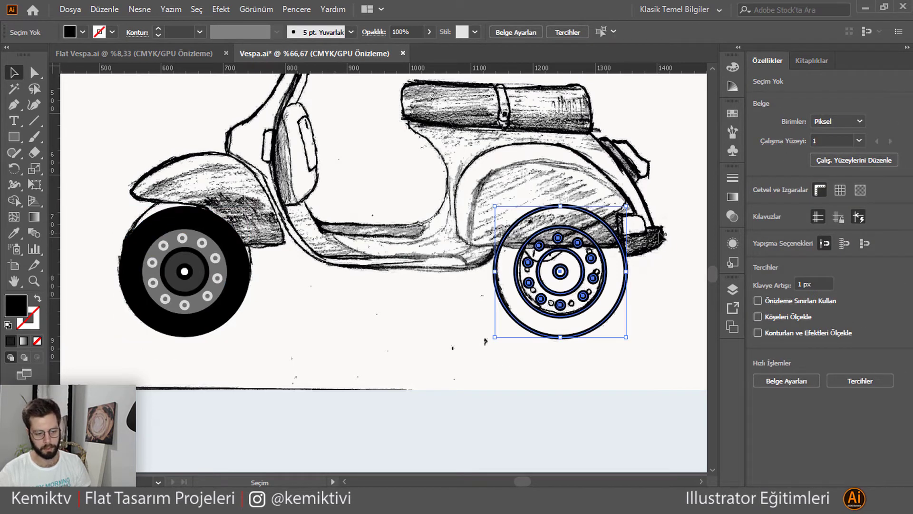
key(Delete)
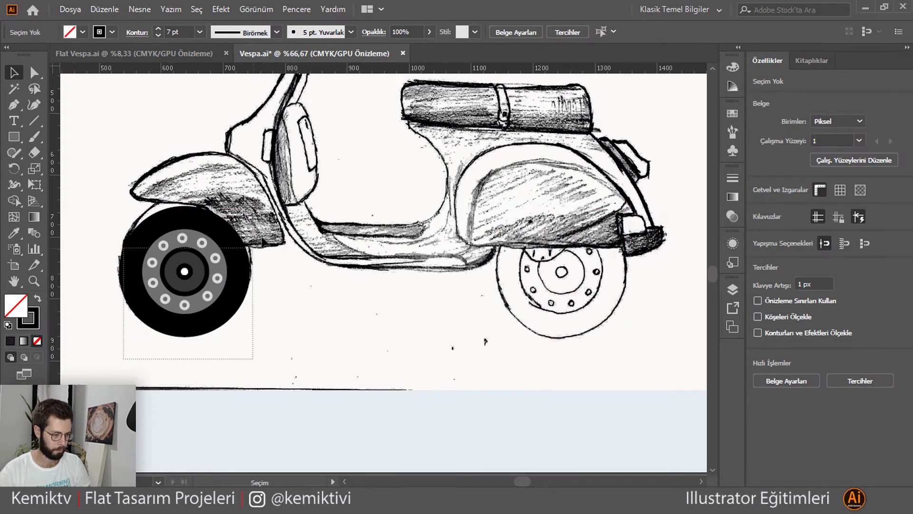
Step: Alt-drag a copy of the front wheel onto the rear wheel and select both wheels
drag(129, 361, 269, 238)
mouse_move(223, 279)
mouse_down()
mouse_move(610, 250)
mouse_move(600, 251)
mouse_up()
click(374, 326)
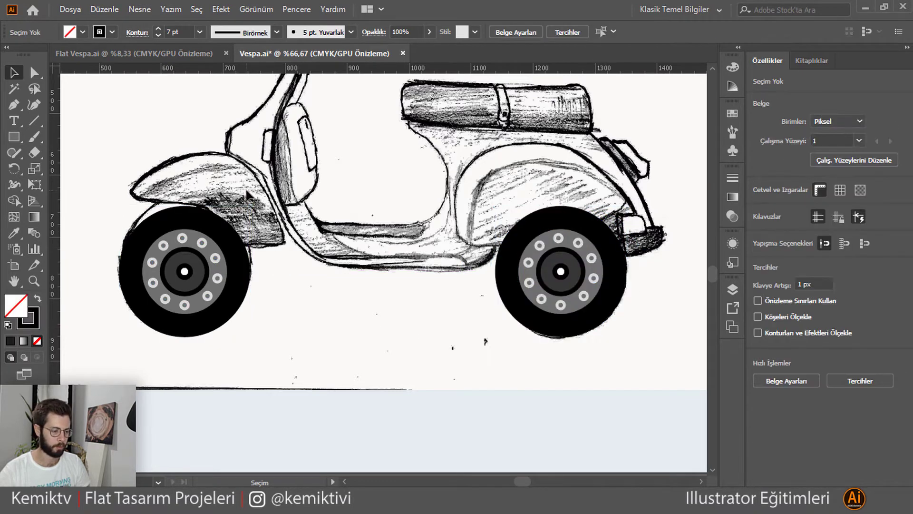
drag(95, 186, 650, 358)
Step: Group both wheels with Ctrl+G and lower their opacity to about 28%
key(ctrl+g)
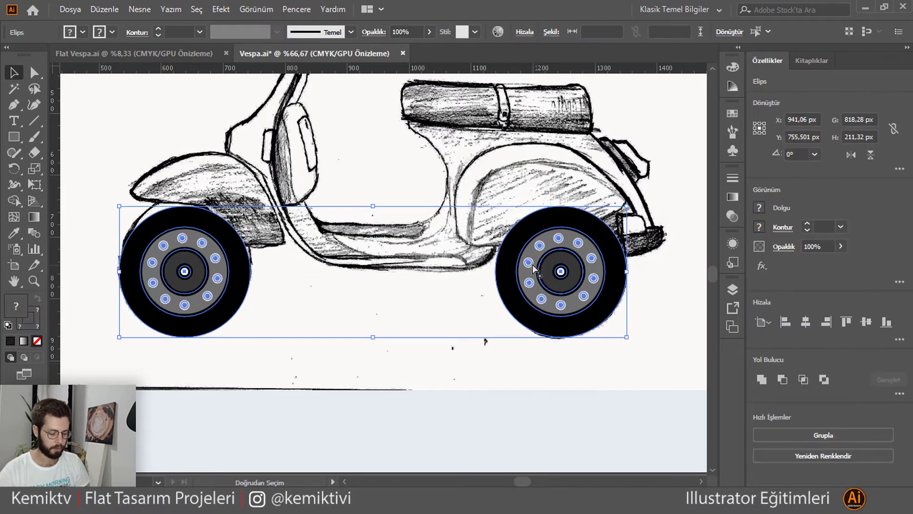
click(428, 31)
drag(396, 48, 389, 48)
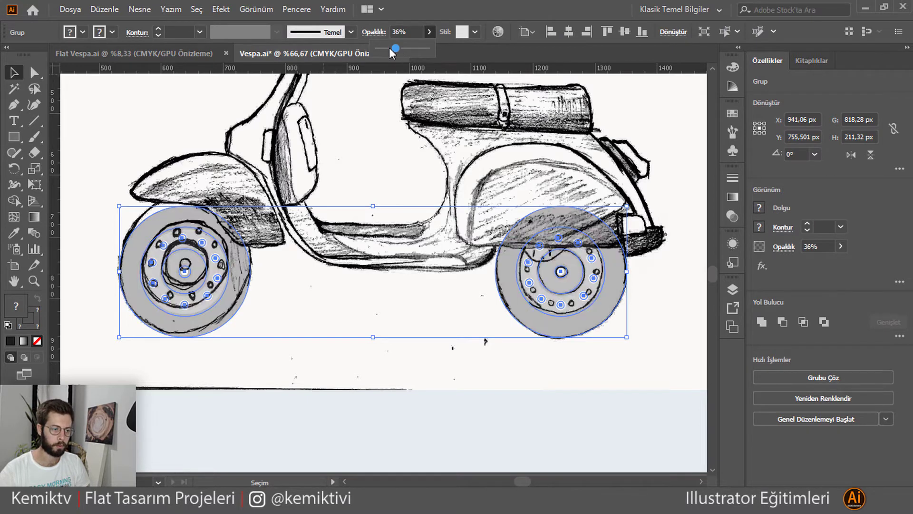
click(297, 288)
click(190, 304)
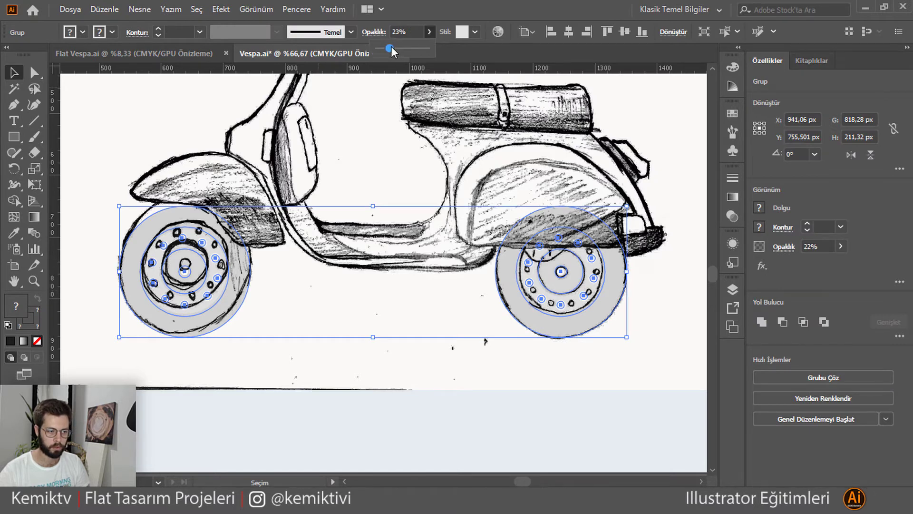
drag(391, 47, 392, 47)
click(310, 260)
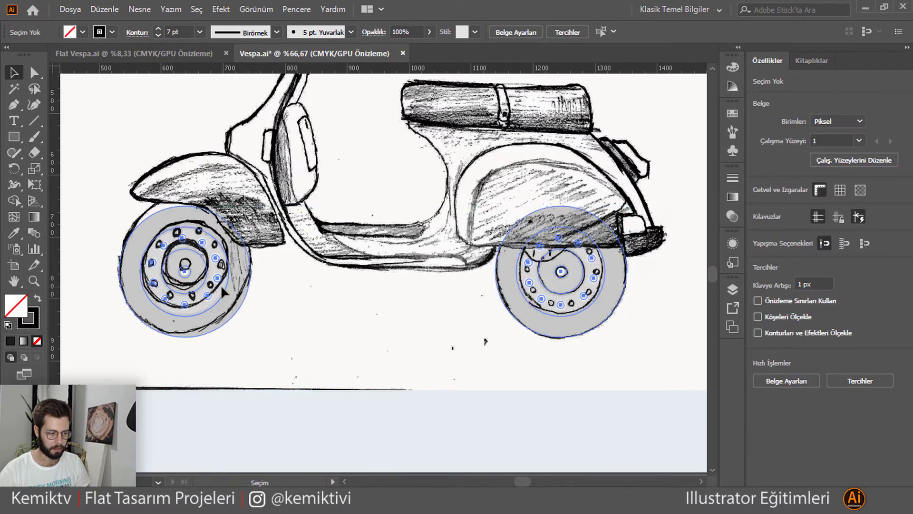
click(221, 284)
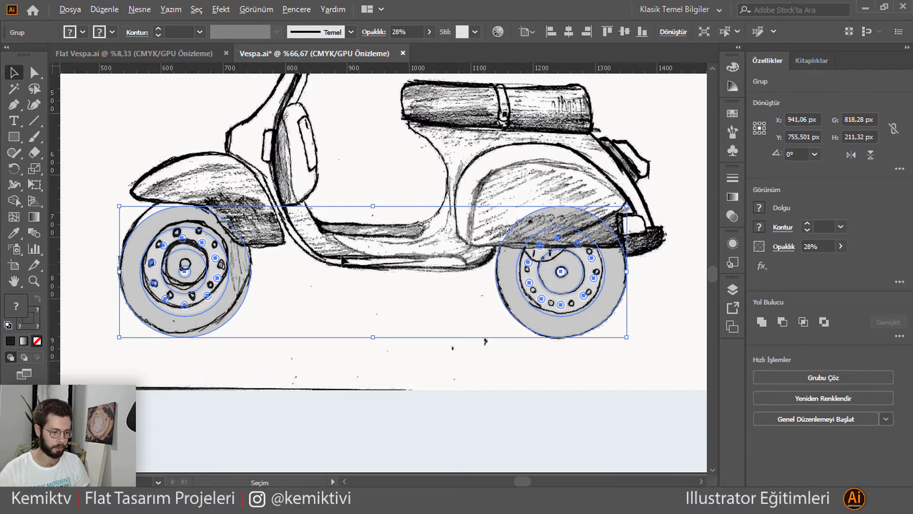
Step: Pan the view toward the front fork and switch to the Curvature tool (Shift+~)
scroll(343, 260, up, 3)
alt+scroll(343, 298, up, 1)
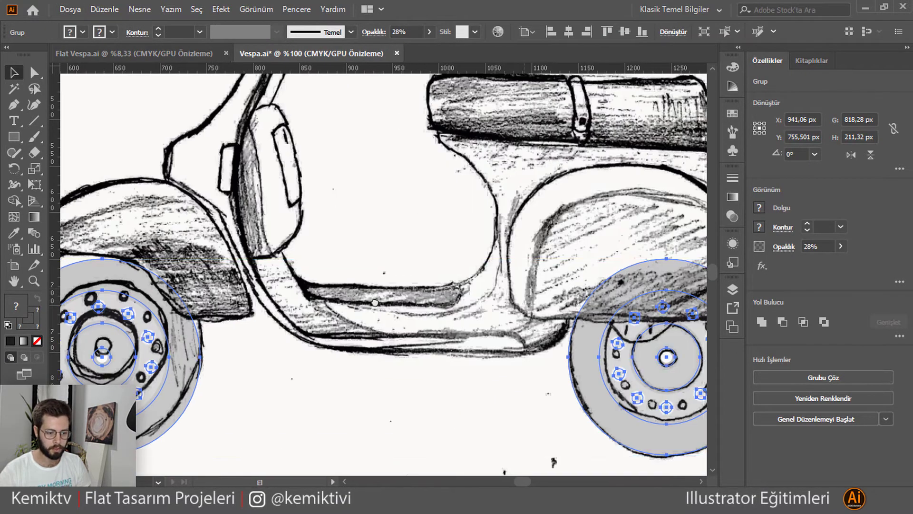
scroll(285, 365, right, 5)
scroll(285, 365, up, 3)
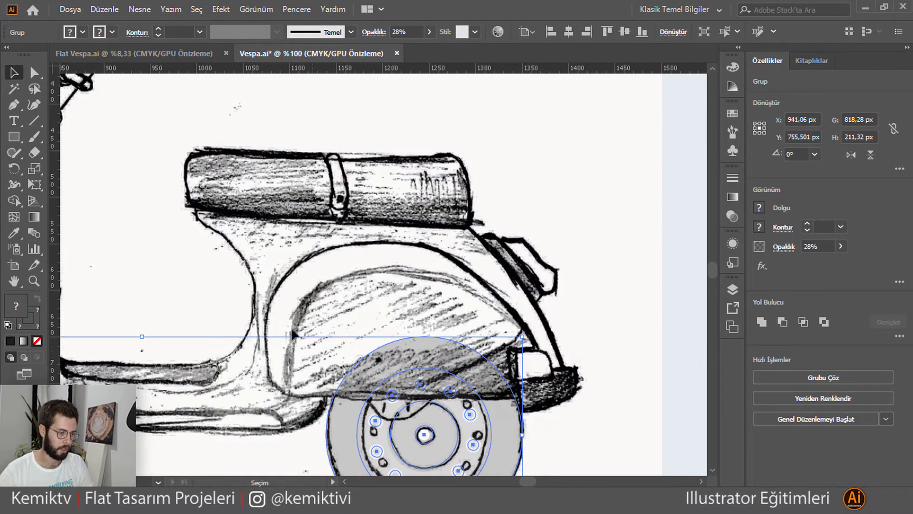
scroll(323, 304, left, 5)
scroll(342, 280, down, 3)
alt+scroll(358, 262, down, 1)
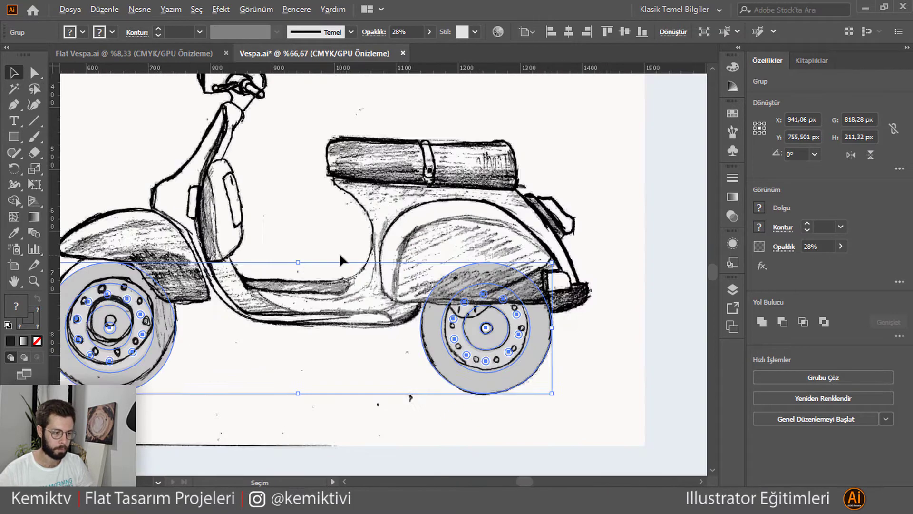
key(shift+grave)
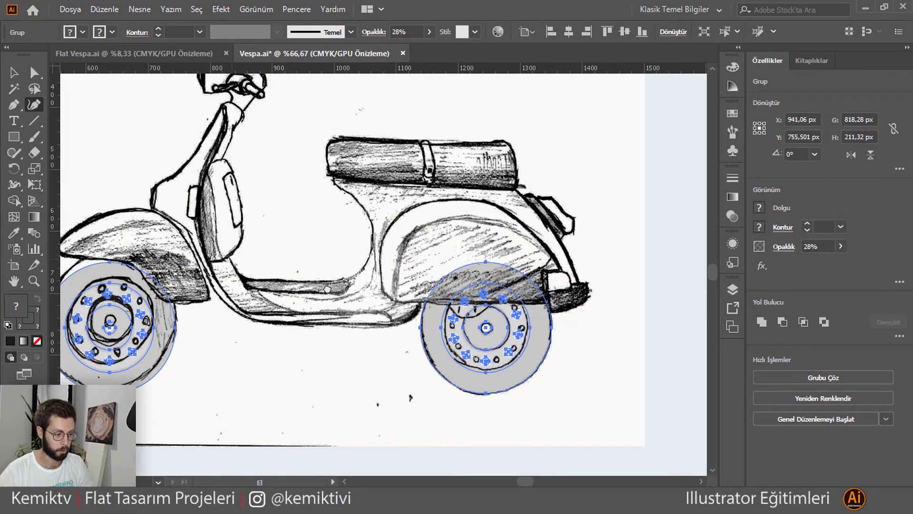
scroll(385, 326, up, 2)
scroll(385, 326, left, 5)
scroll(388, 178, up, 2)
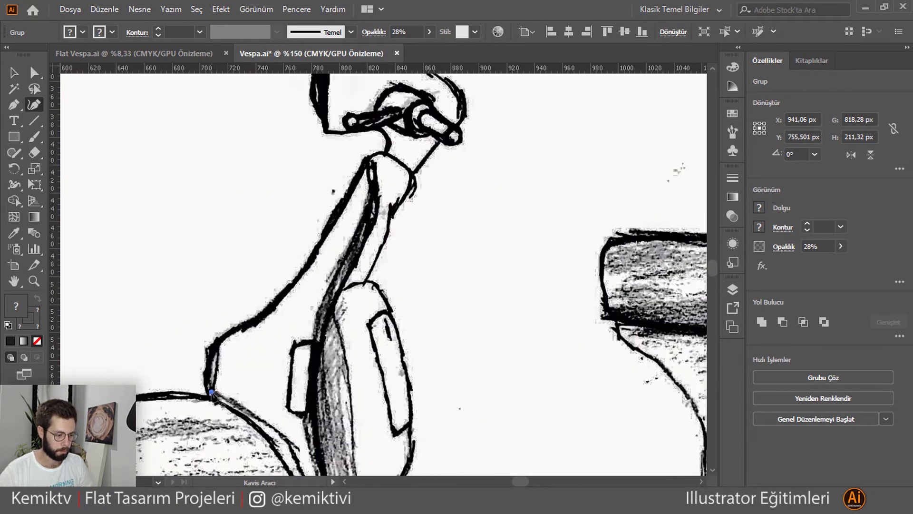
Step: Trace the front shield's edge up over the steering column top and down its back
click(212, 393)
click(217, 339)
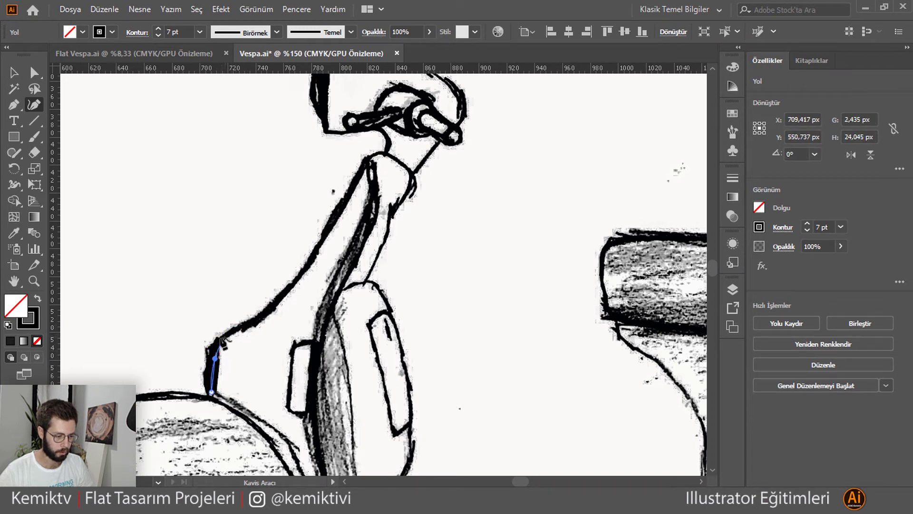
click(220, 338)
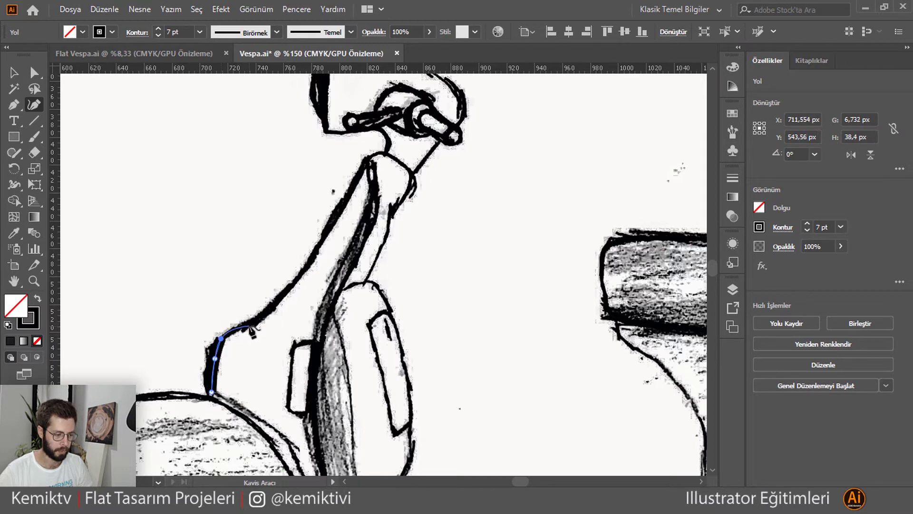
click(250, 327)
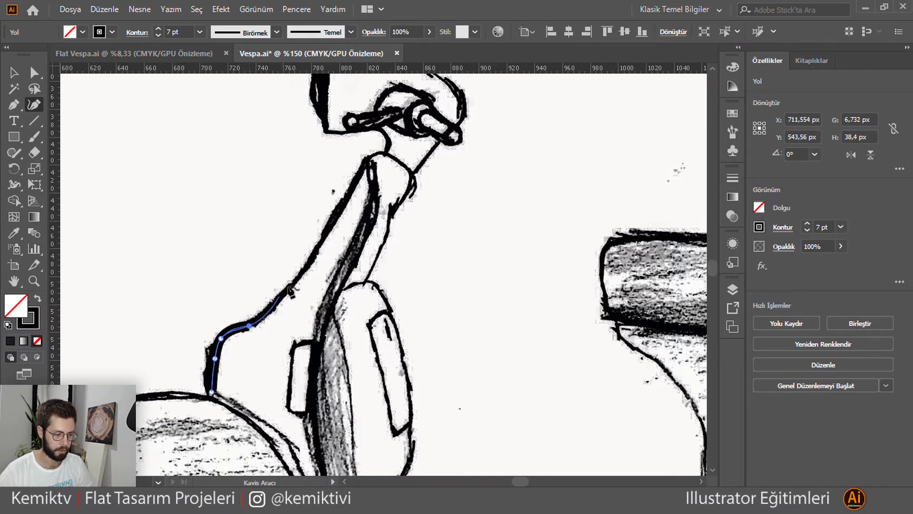
click(337, 214)
click(368, 159)
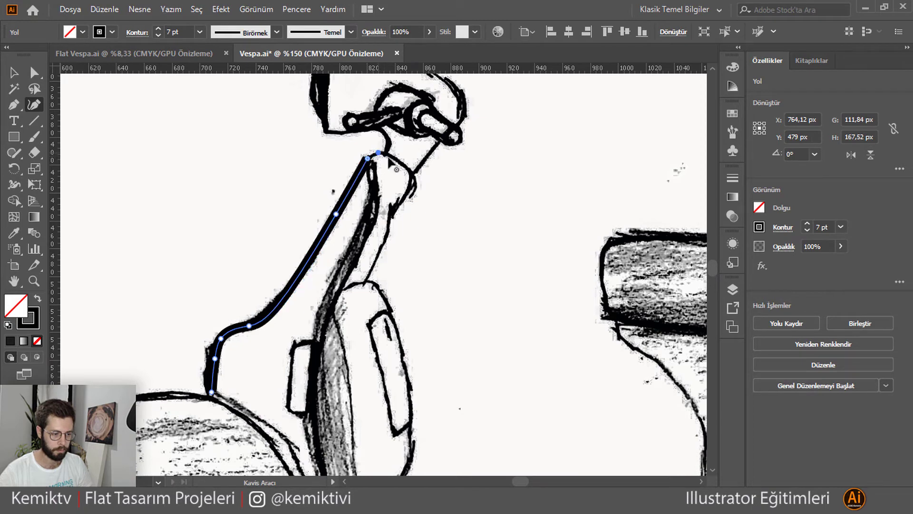
click(404, 167)
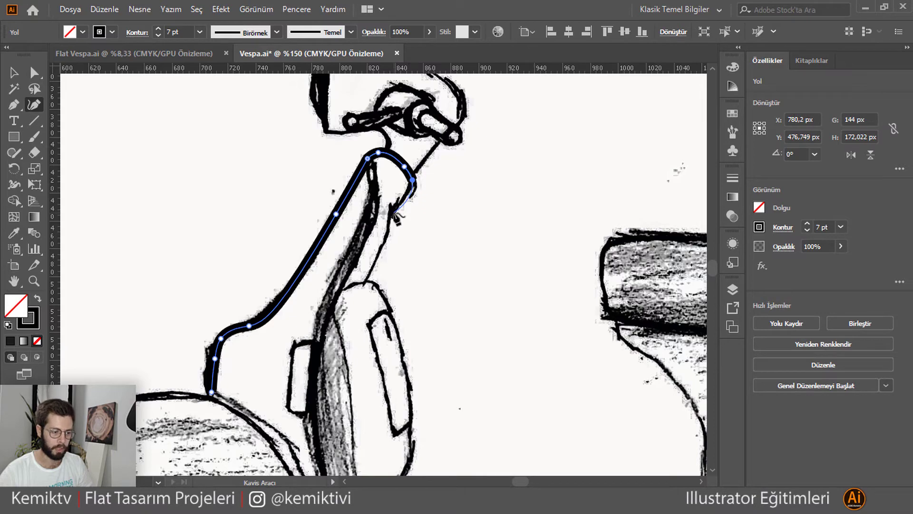
click(395, 212)
click(384, 237)
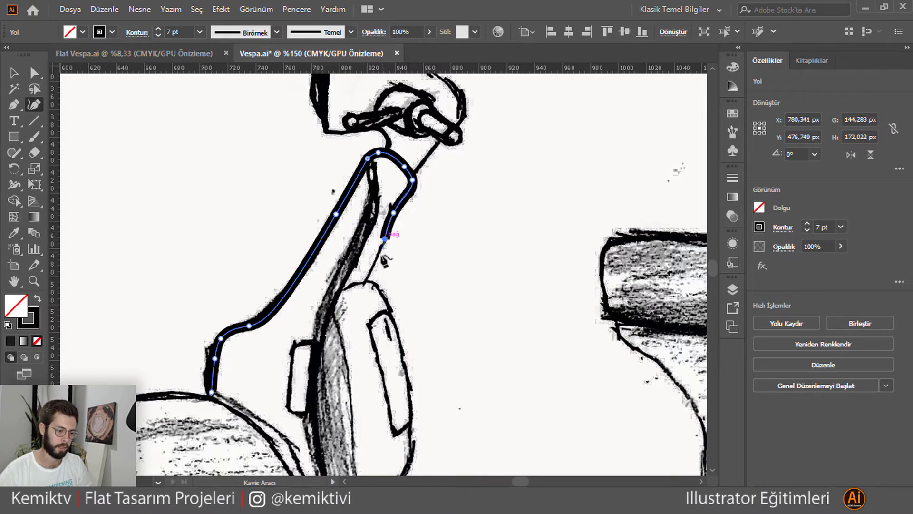
Step: Extend the line down the shield's inner edge, undoing the stray last segment
scroll(370, 285, down, 2)
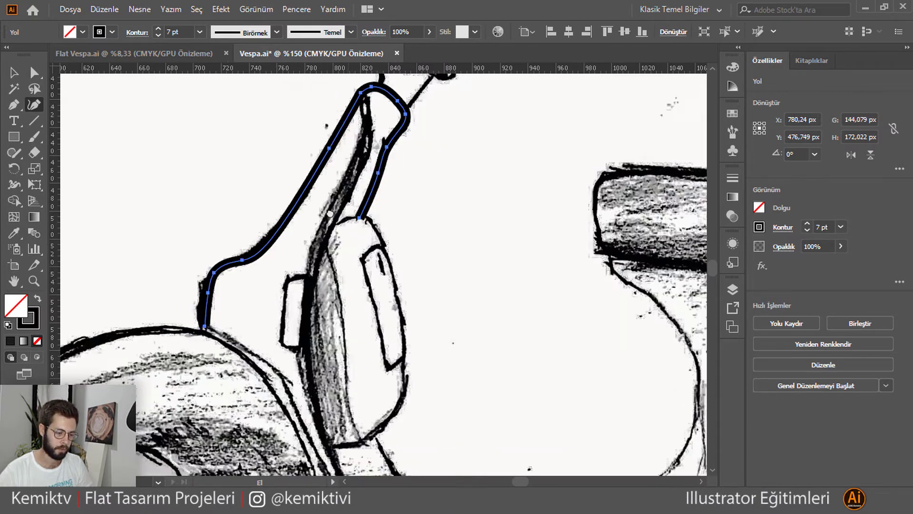
scroll(352, 281, down, 4)
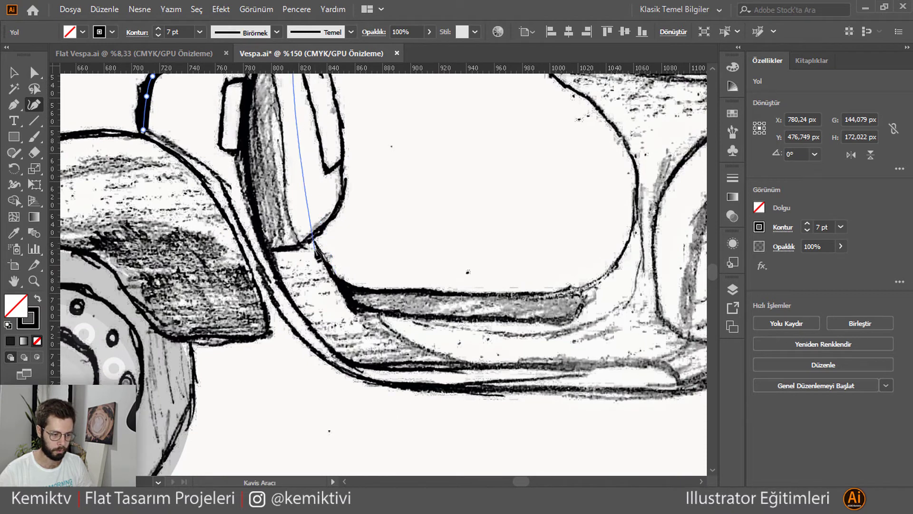
click(317, 247)
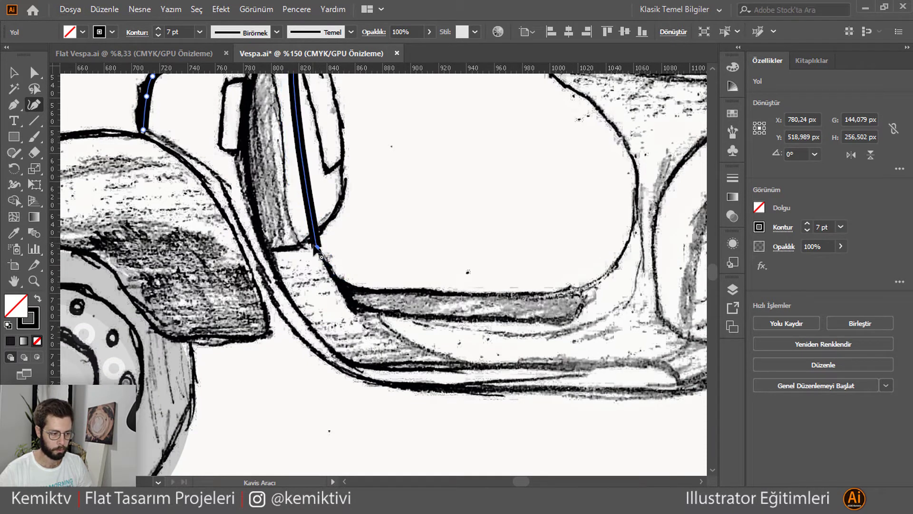
drag(317, 247, 304, 176)
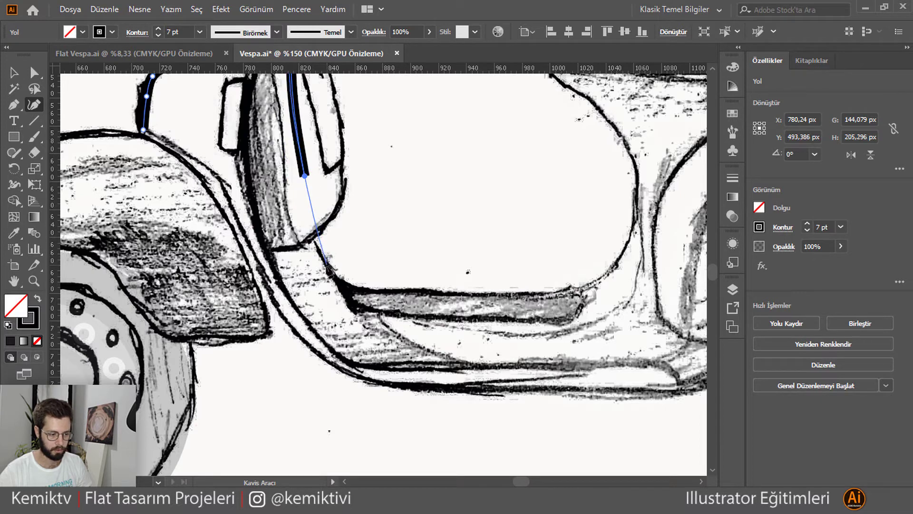
click(327, 266)
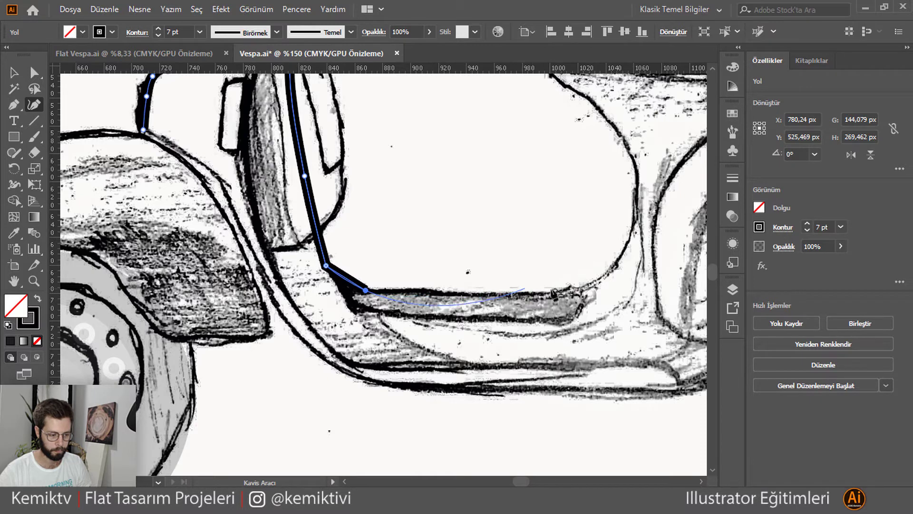
key(Escape)
key(ctrl+z)
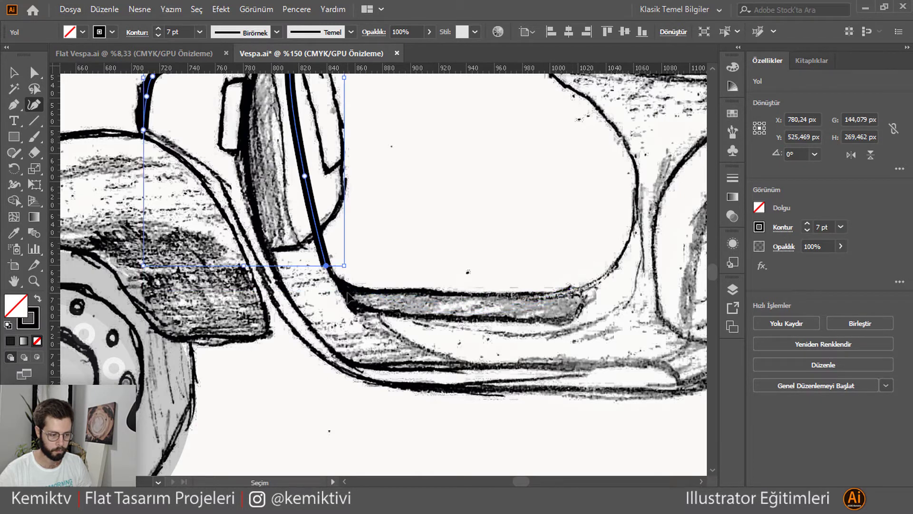
Step: Run the outline from the floorboard's inner corner along to its far end
click(350, 289)
key(ctrl+z)
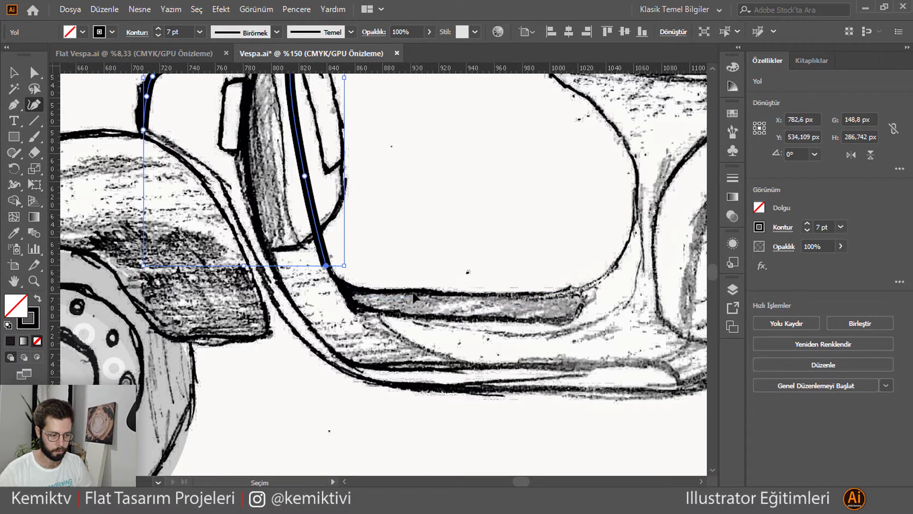
click(344, 285)
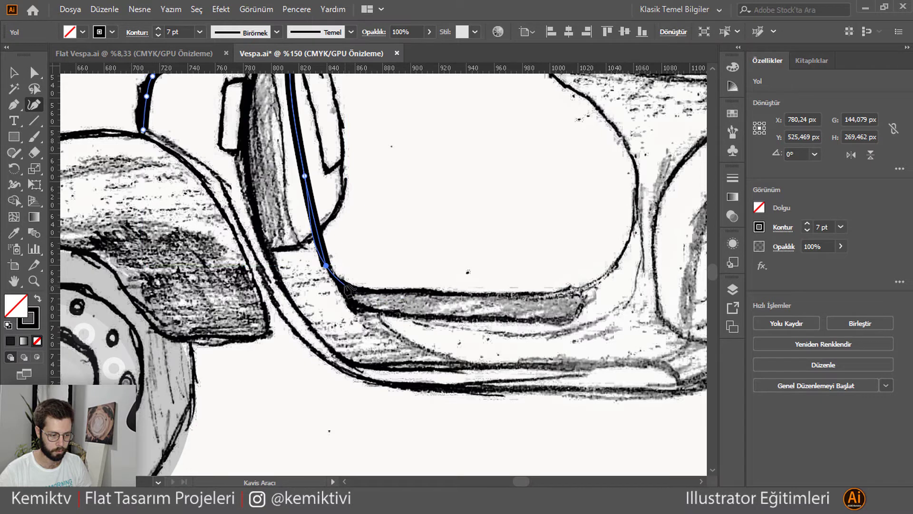
click(508, 292)
click(600, 279)
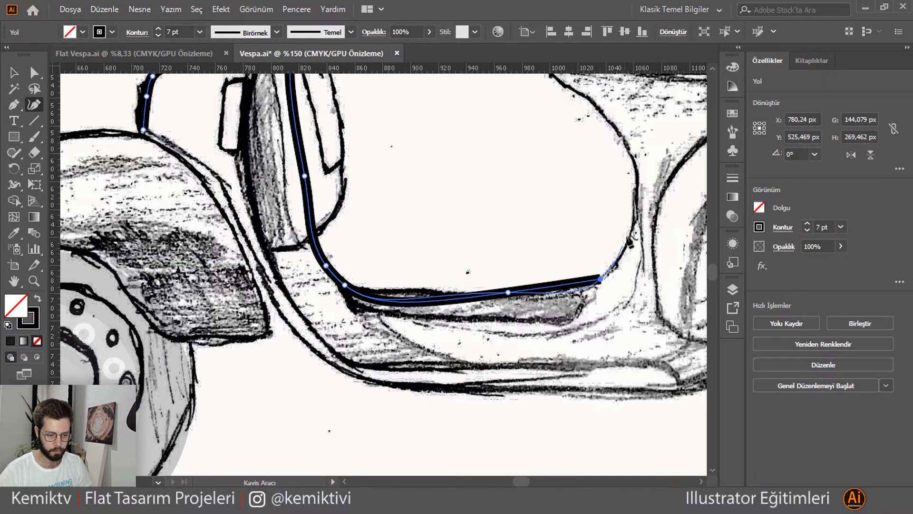
key(Escape)
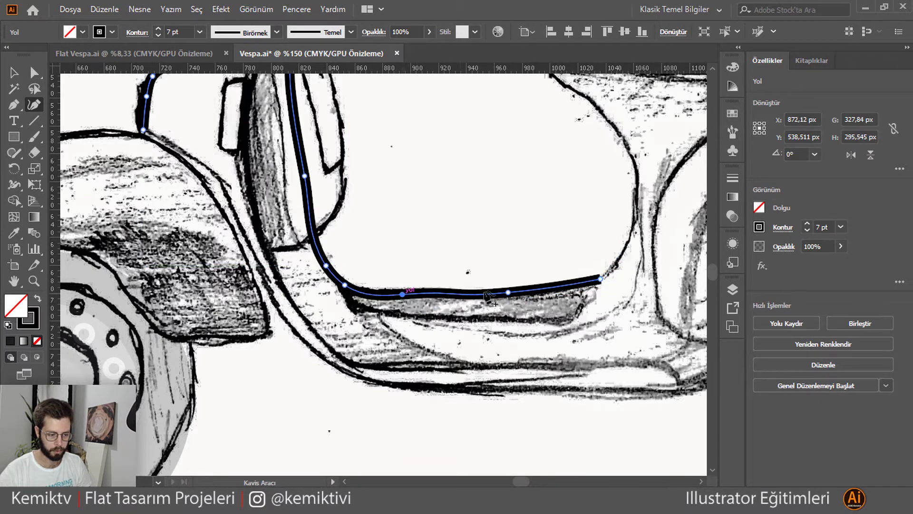
mouse_move(428, 288)
mouse_down()
mouse_move(340, 323)
mouse_move(156, 365)
mouse_up()
Step: Resume the outline and curve it up into the corner under the seat
click(328, 356)
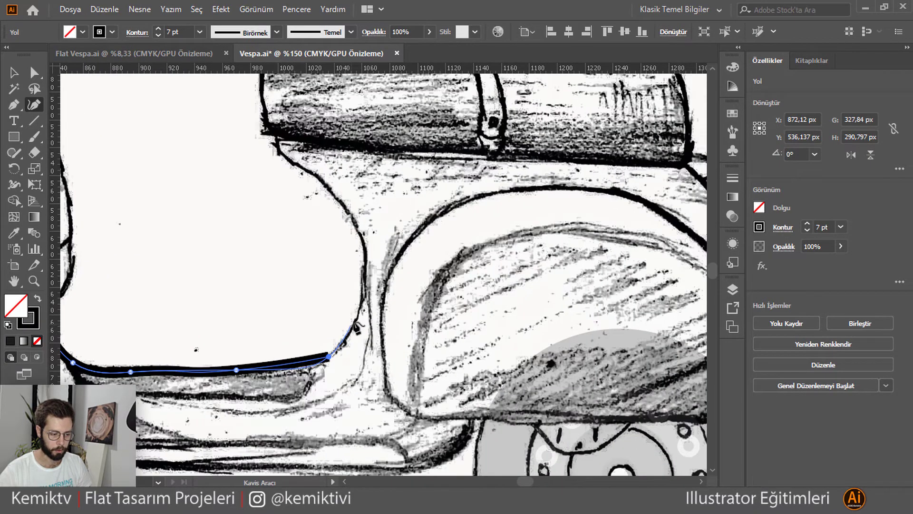
click(354, 322)
click(364, 254)
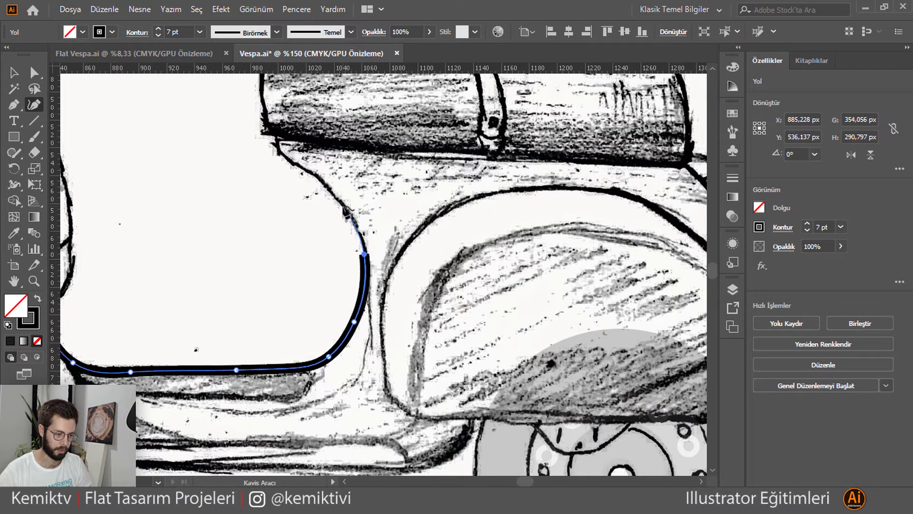
click(342, 205)
click(287, 157)
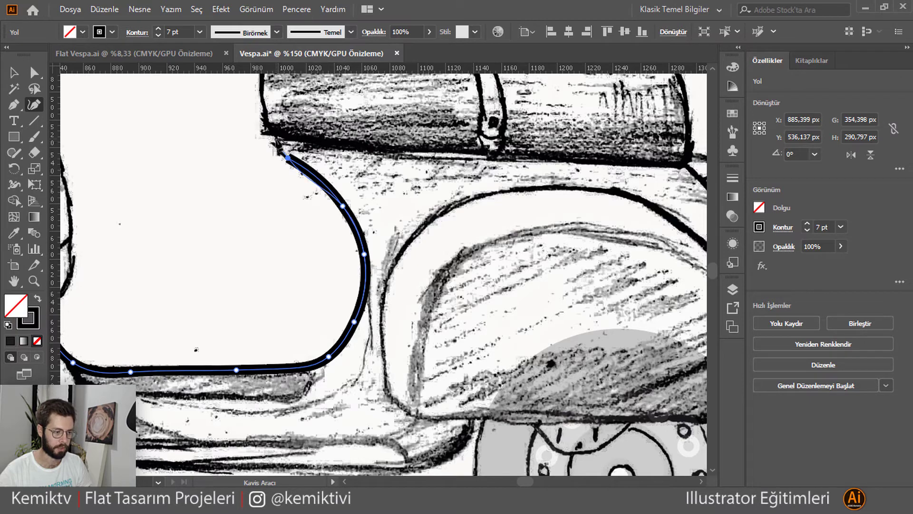
click(277, 149)
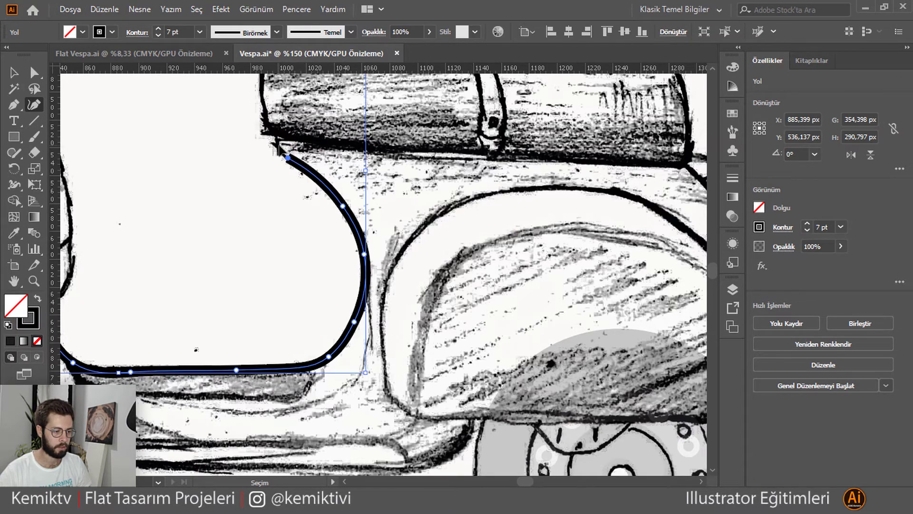
scroll(277, 149, up, 2)
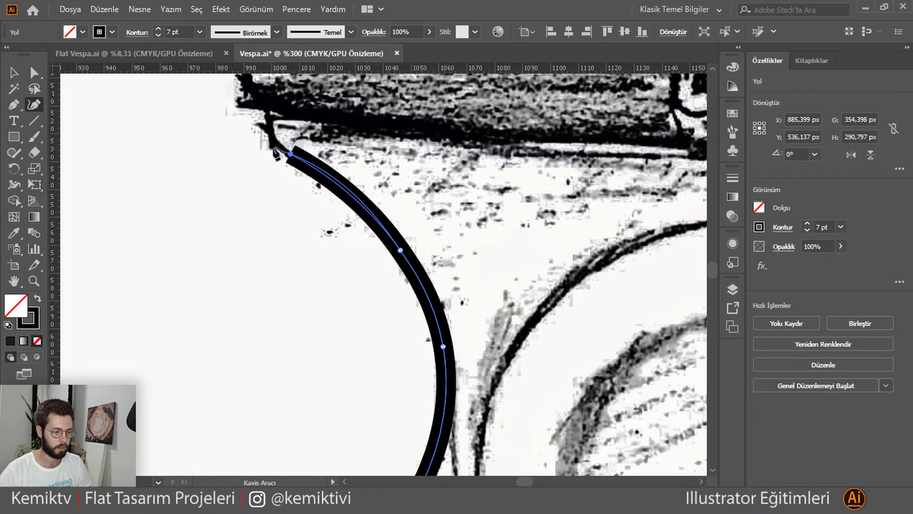
click(272, 148)
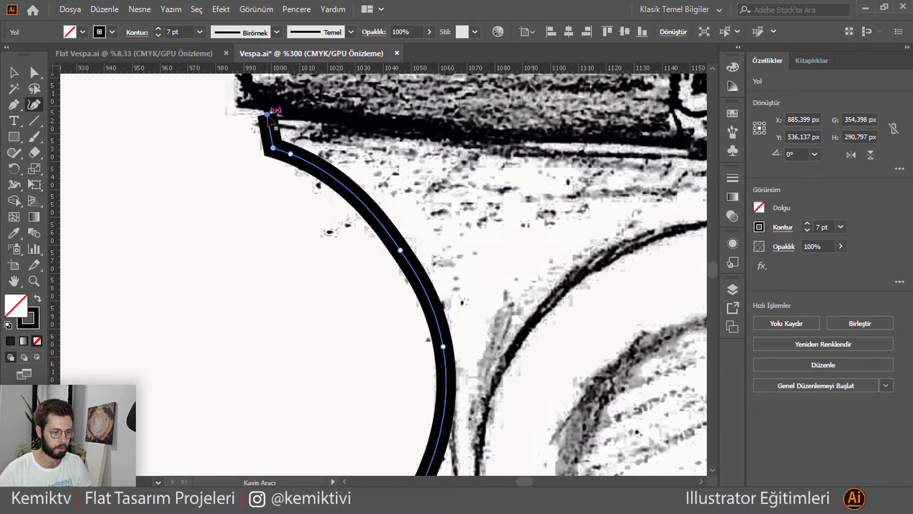
scroll(271, 118, down, 4)
Step: Carry the outline along the seat's underside and down the rear body edge
click(474, 188)
scroll(474, 188, up, 2)
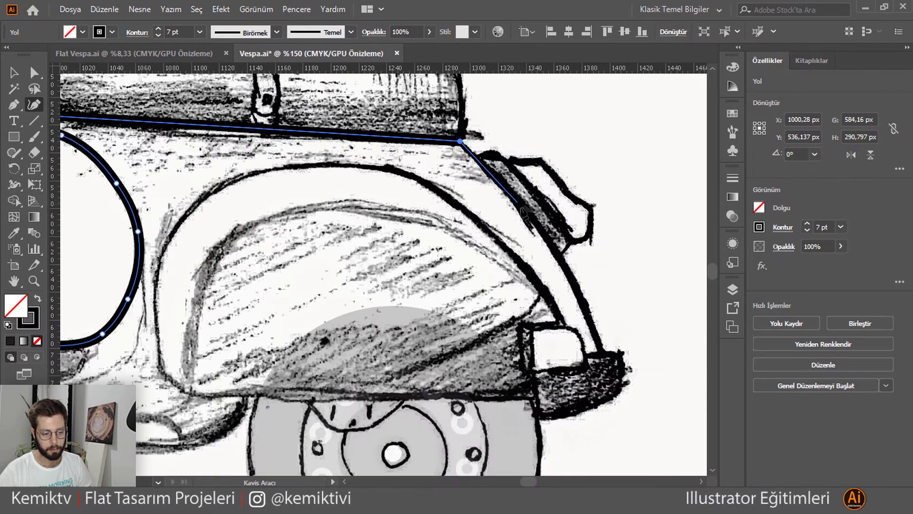
click(559, 252)
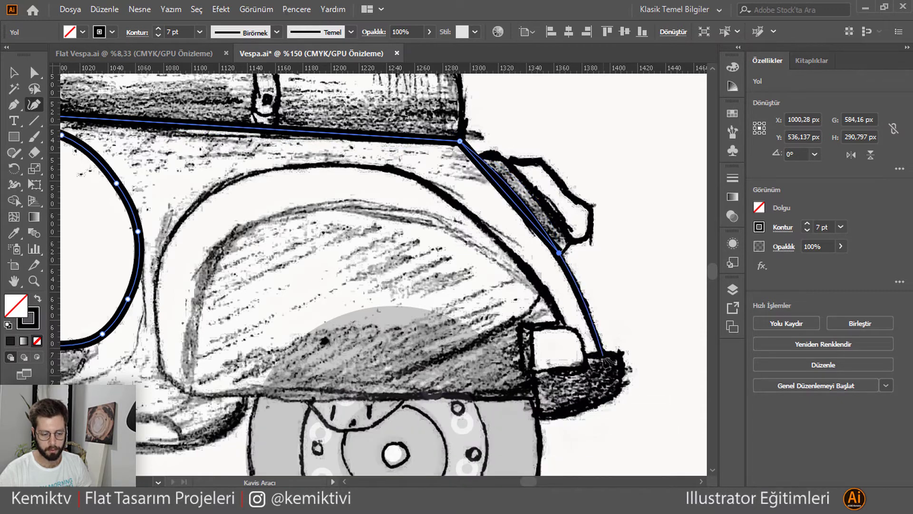
click(603, 357)
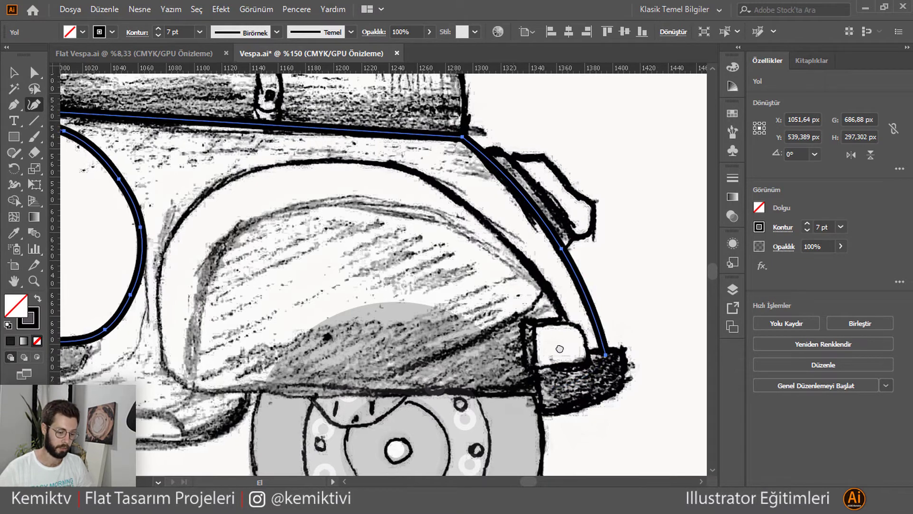
drag(548, 397, 604, 320)
click(578, 320)
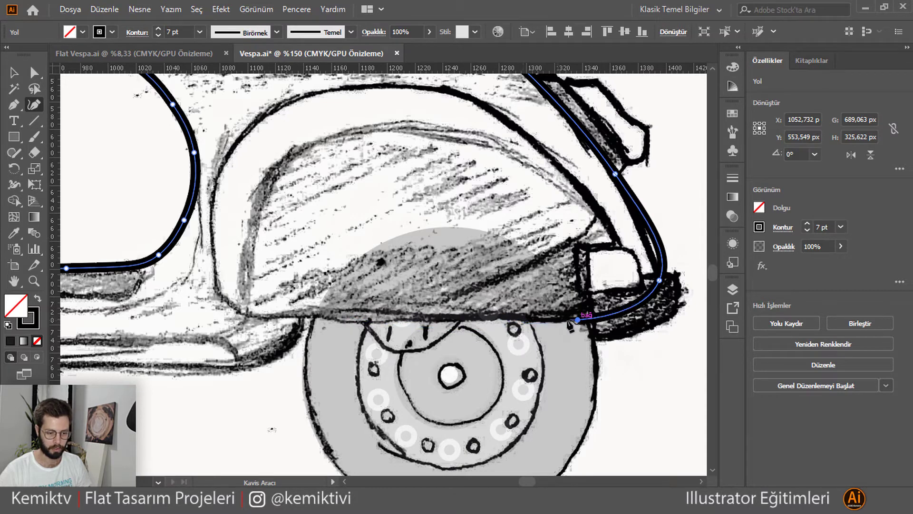
key(Delete)
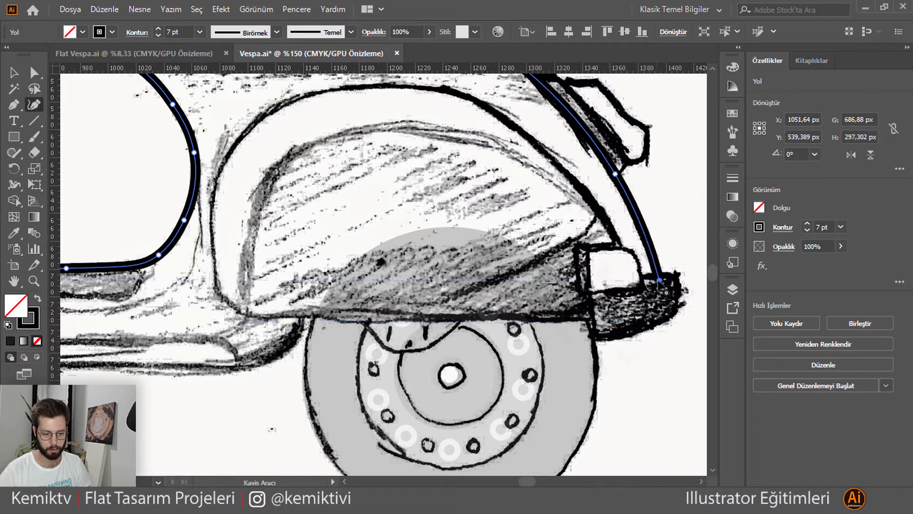
Step: Trace the tail edge under the tail light and back along the rear body's bottom
click(581, 280)
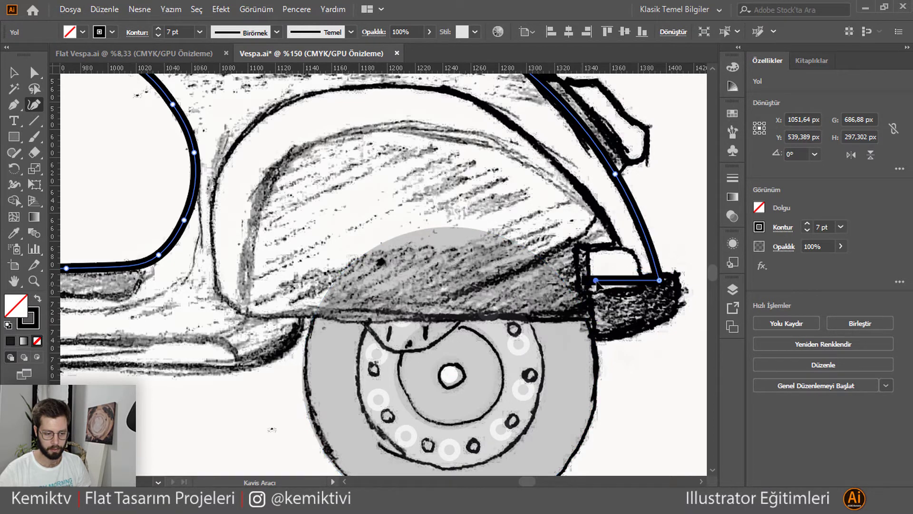
click(597, 282)
key(Escape)
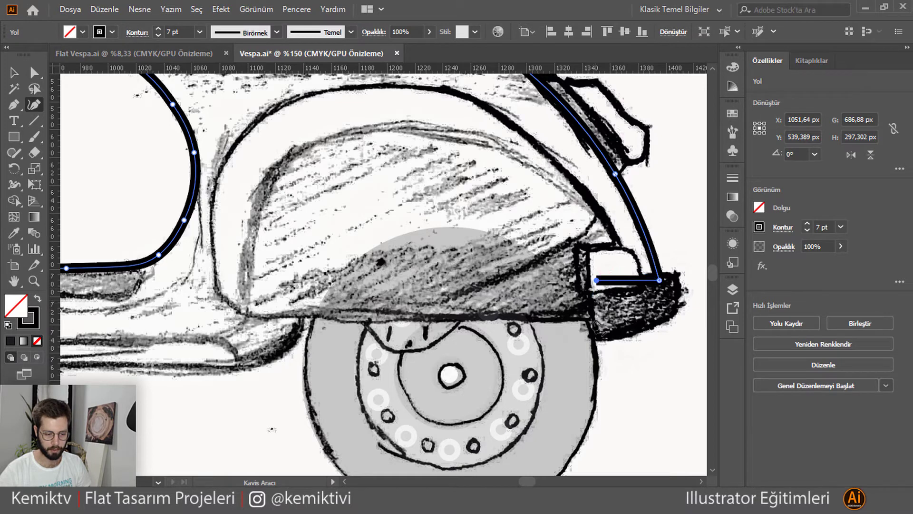
click(592, 317)
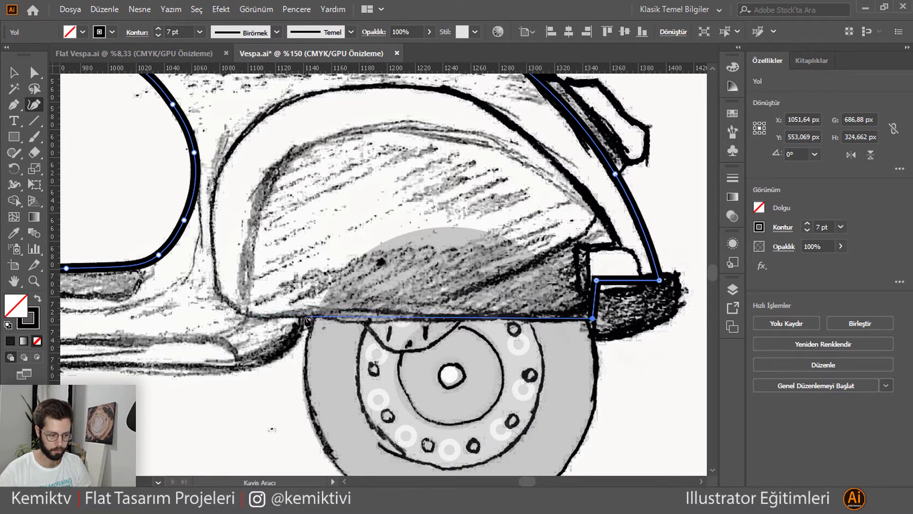
click(301, 316)
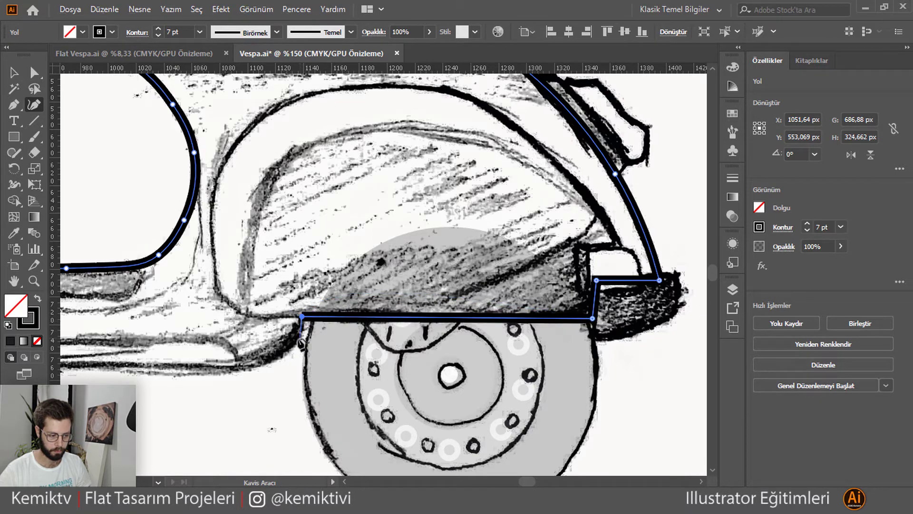
click(297, 339)
drag(271, 363, 657, 293)
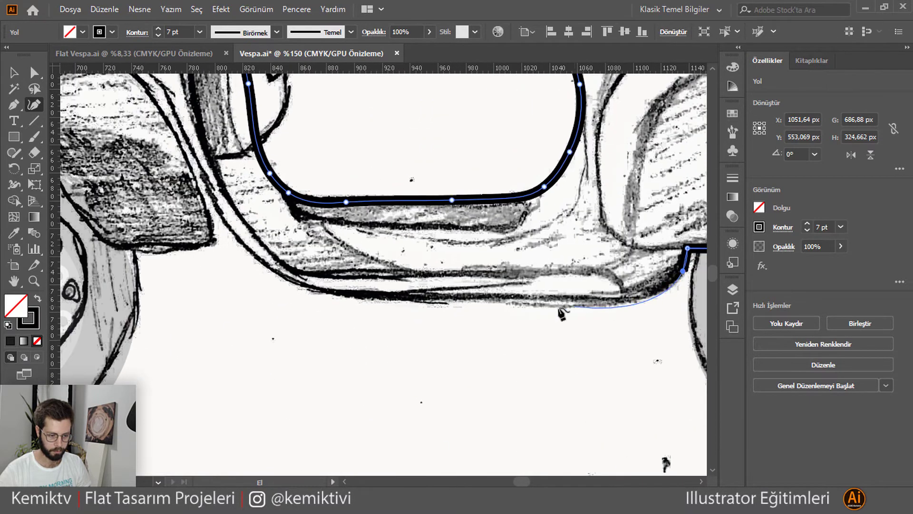
Step: Trace the floorboard's bottom edge of the scooter body and end the path
click(607, 300)
click(438, 297)
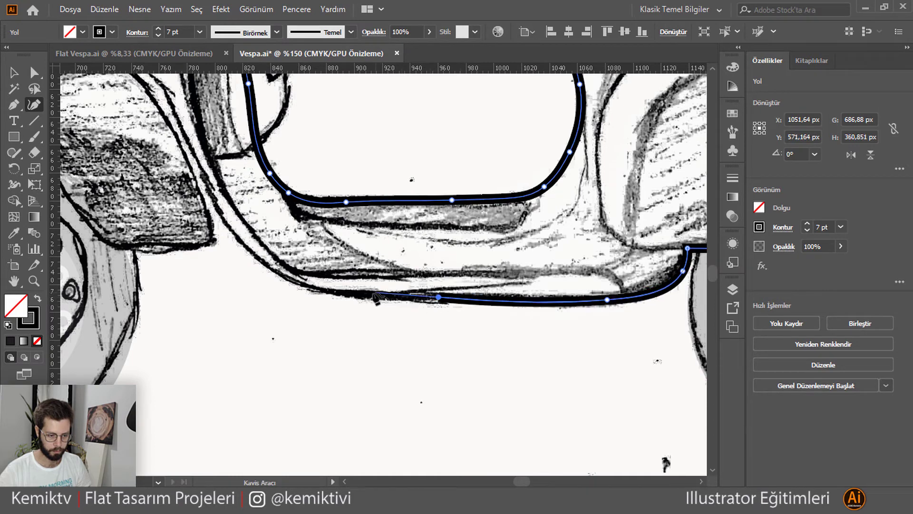
click(331, 291)
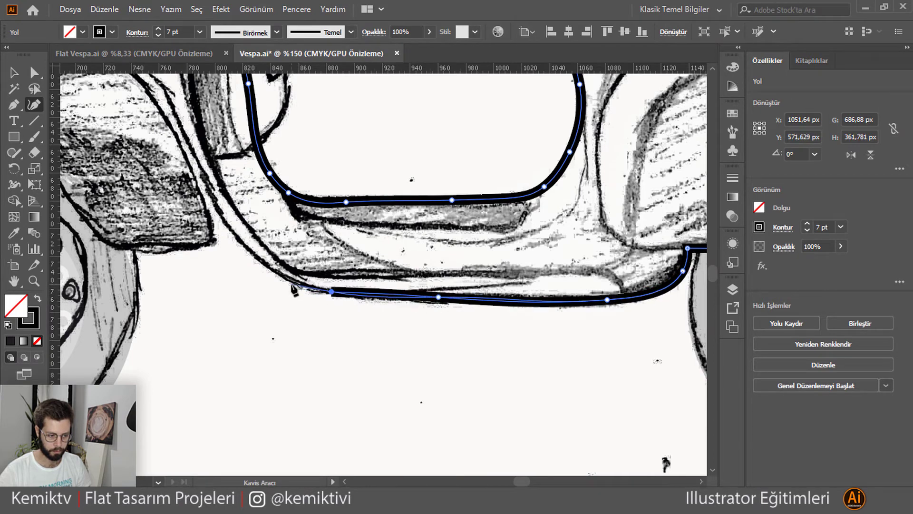
click(294, 287)
key(Escape)
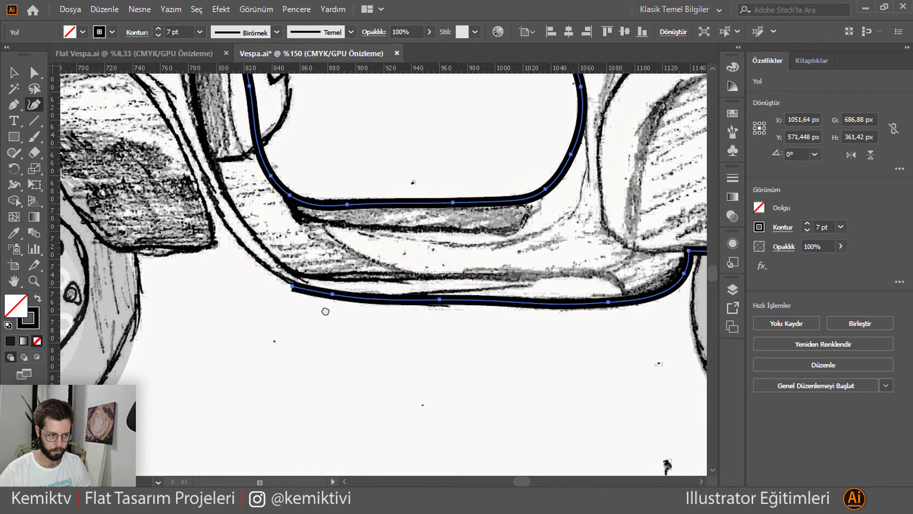
Step: Extend the body outline up the leg shield's back edge to close it at its start point
drag(325, 311, 535, 449)
click(418, 324)
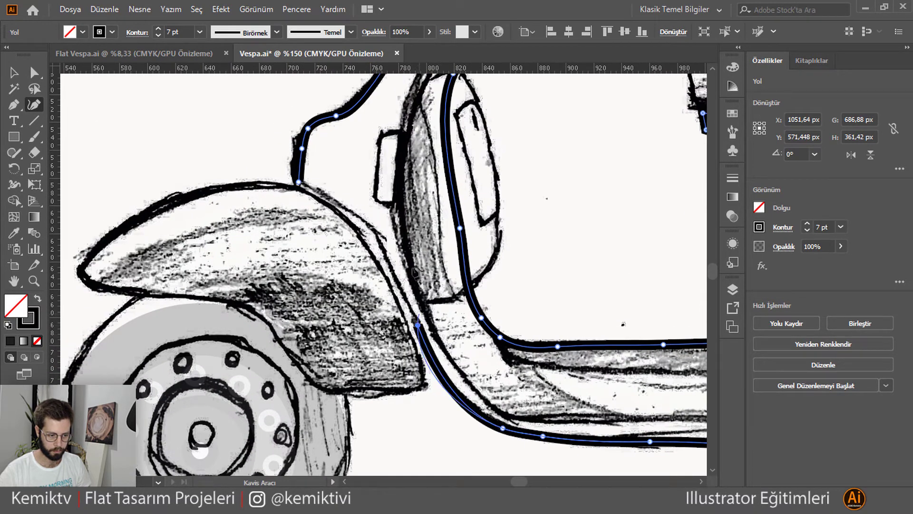
click(375, 232)
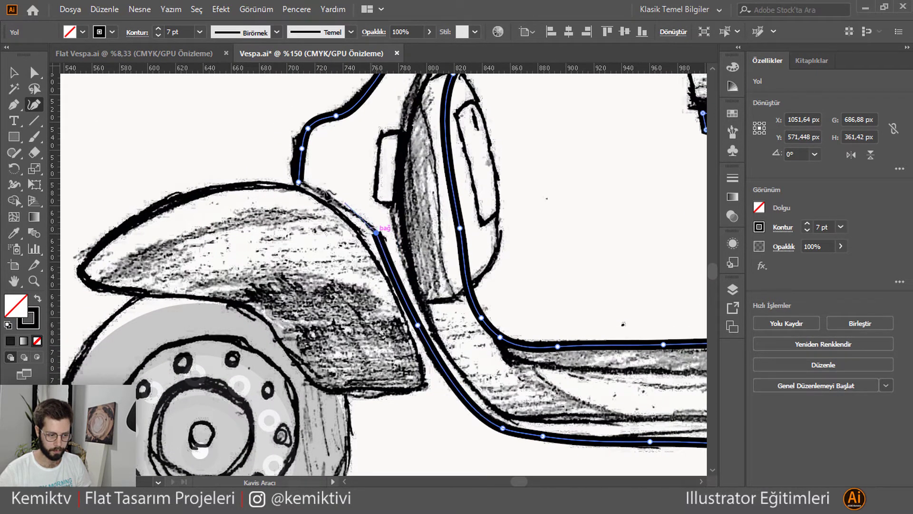
click(340, 203)
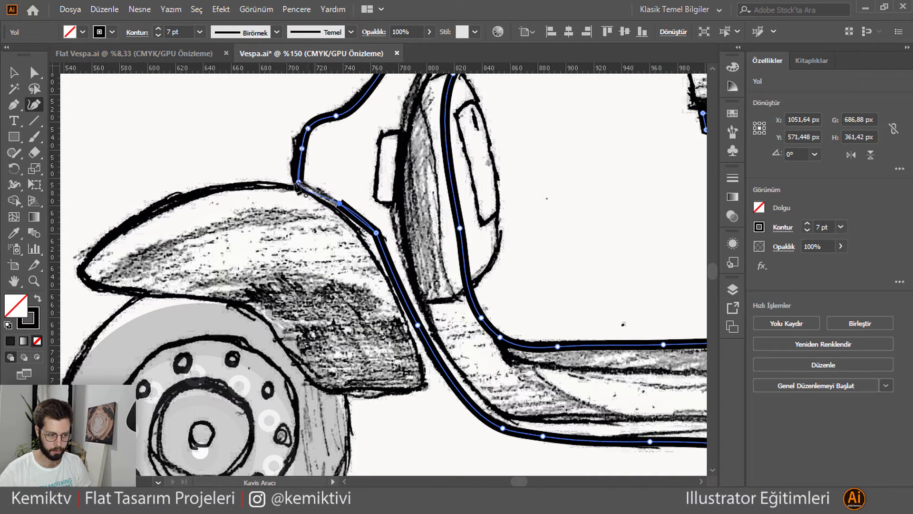
click(299, 183)
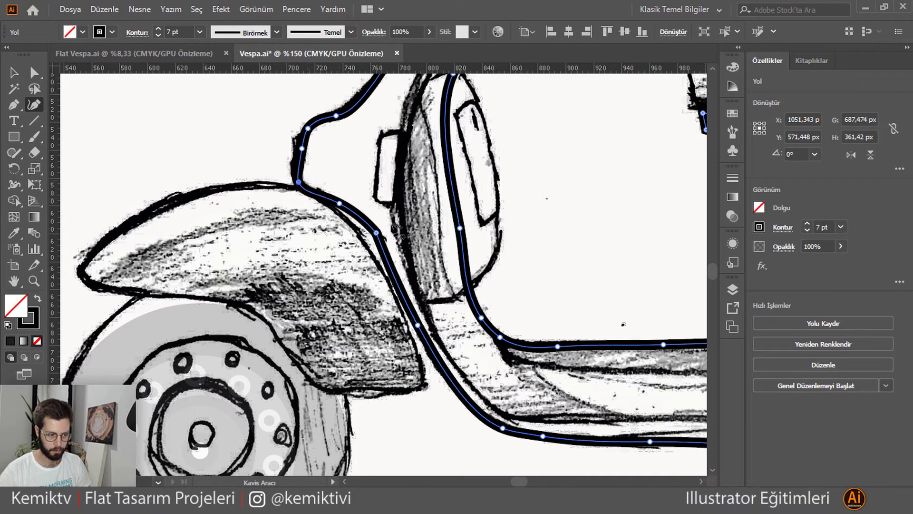
Step: Smooth the body outline's lower curves by adjusting and adding points
click(376, 233)
scroll(485, 428, down, 3)
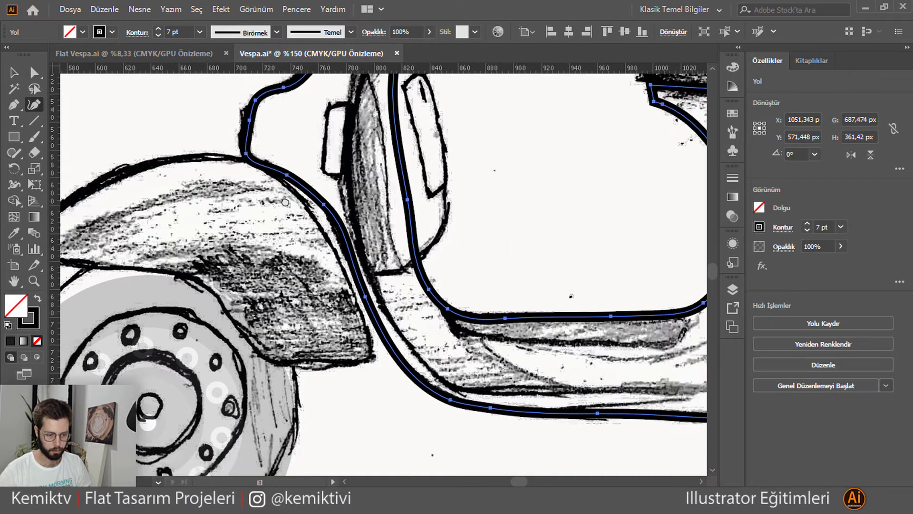
scroll(476, 333, right, 10)
scroll(475, 288, down, 3)
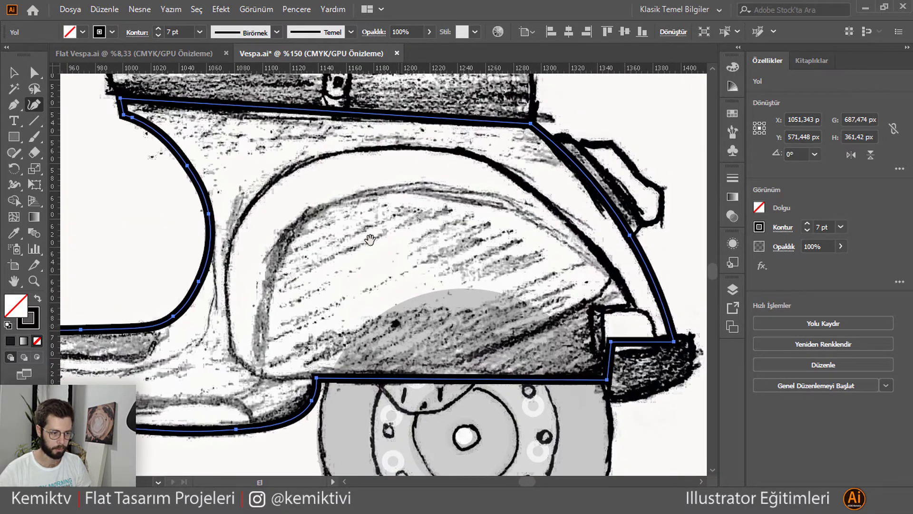
scroll(335, 302, up, 3)
scroll(335, 302, left, 3)
scroll(334, 302, up, 1)
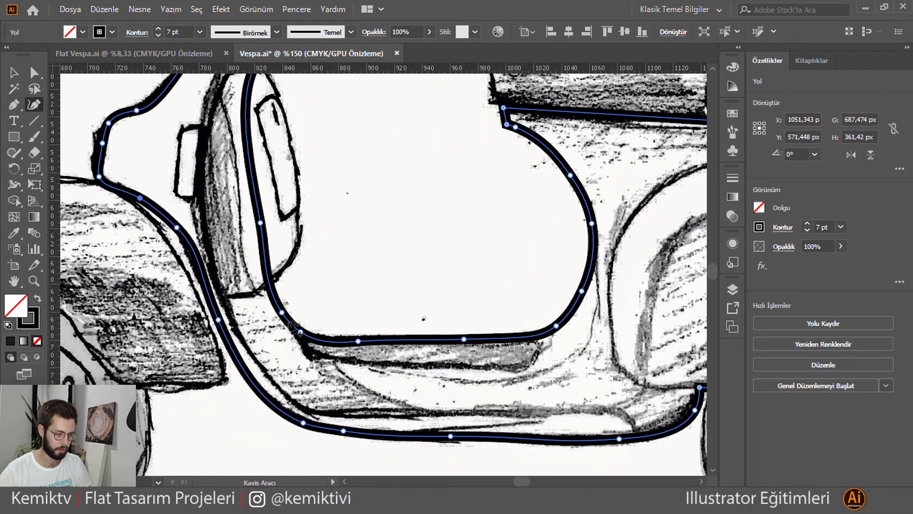
scroll(294, 305, up, 1)
scroll(262, 307, up, 1)
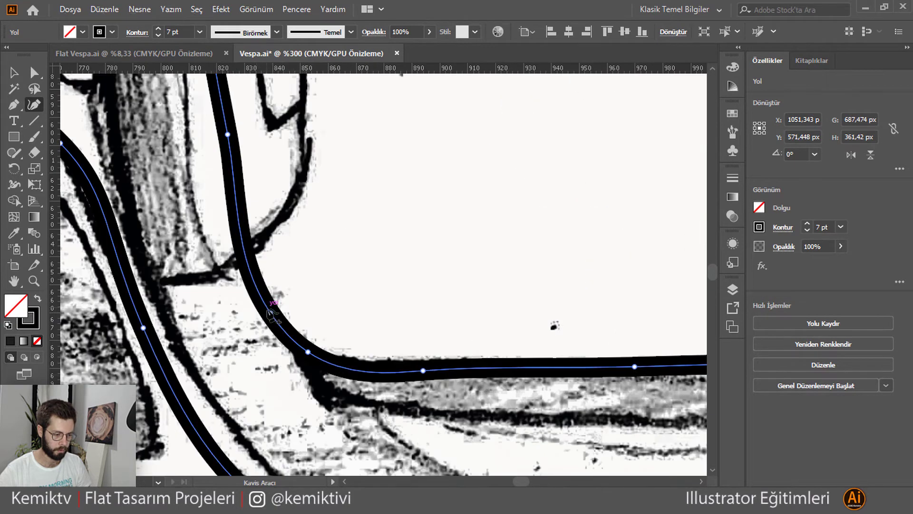
drag(269, 313, 260, 280)
drag(308, 353, 304, 350)
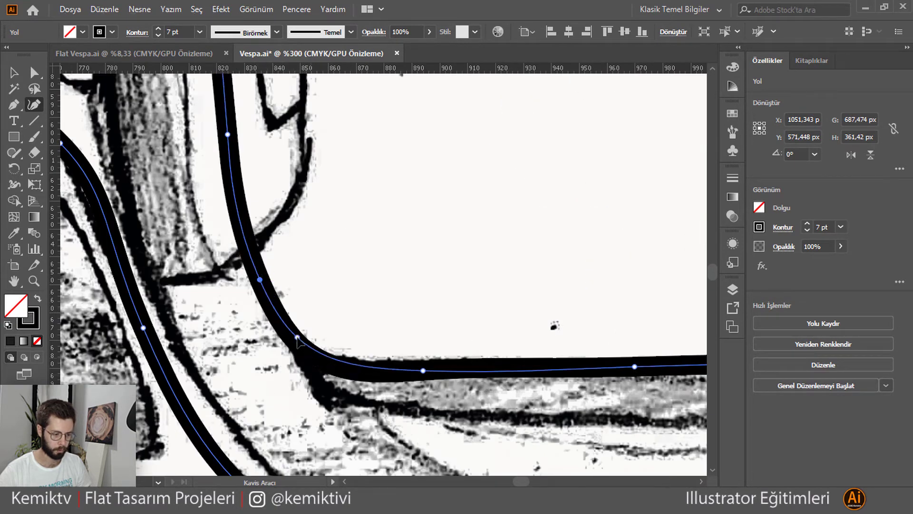
scroll(434, 354, down, 2)
scroll(434, 354, down, 2)
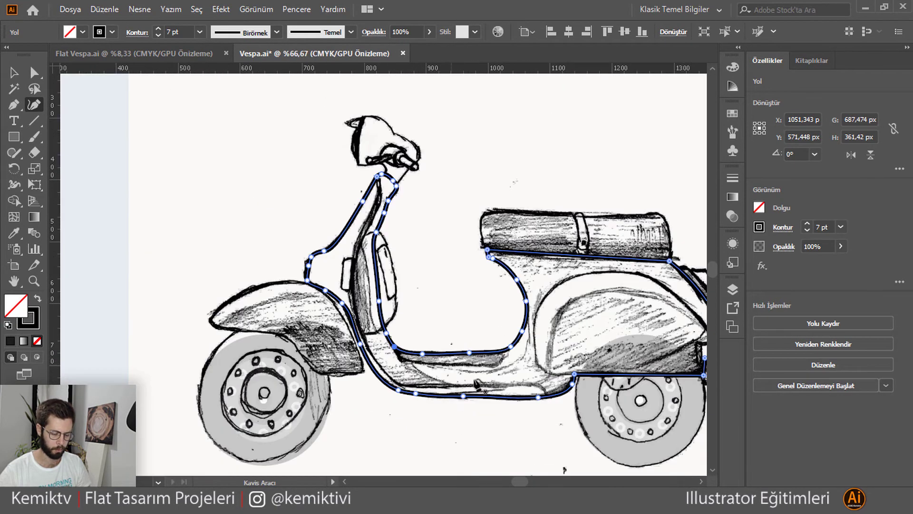
scroll(523, 423, up, 3)
scroll(508, 416, up, 1)
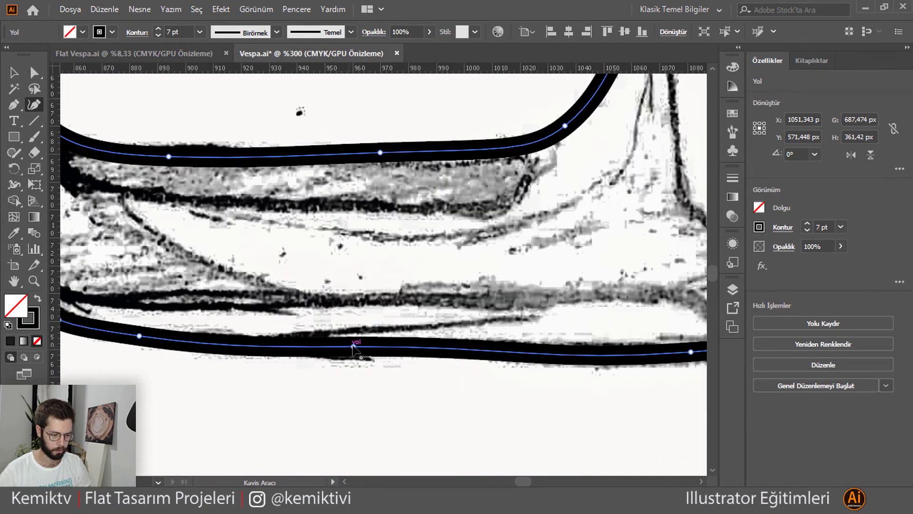
mouse_move(353, 347)
mouse_down()
mouse_move(428, 356)
mouse_move(422, 334)
mouse_up()
Step: Bring the swatch row into view and switch to the Eyedropper tool
scroll(512, 359, down, 1)
scroll(428, 340, down, 1)
scroll(418, 354, down, 2)
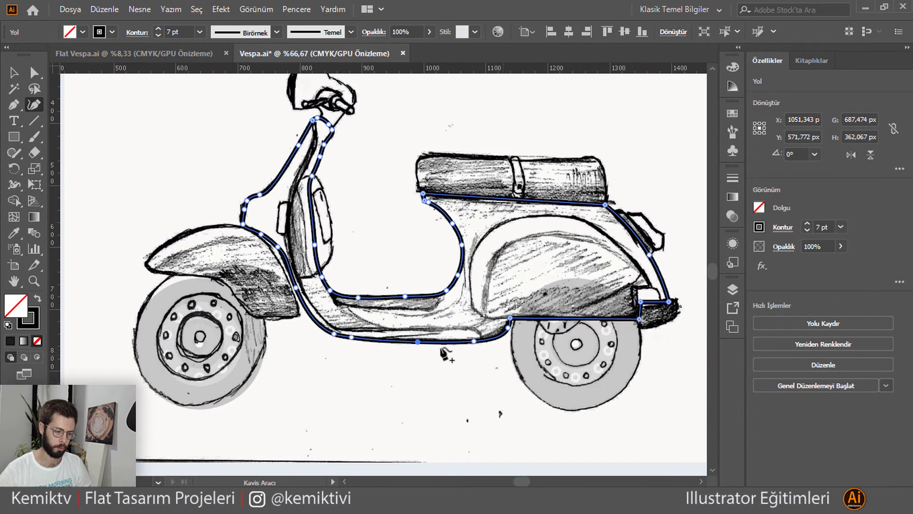
scroll(318, 292, up, 1)
scroll(309, 293, up, 1)
scroll(286, 295, up, 1)
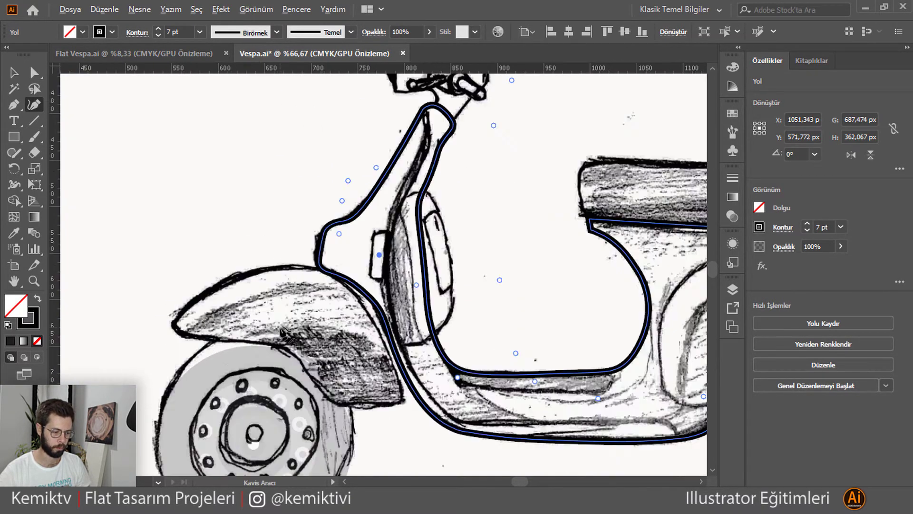
scroll(268, 296, up, 1)
scroll(267, 295, down, 2)
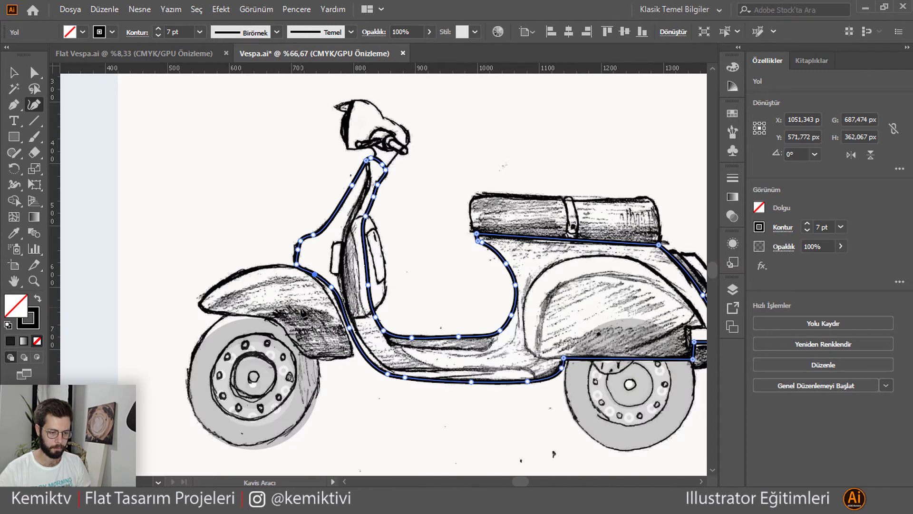
click(13, 233)
scroll(277, 234, down, 2)
scroll(390, 226, up, 4)
Step: Fill the body path with the medium blue sampled from the swatch row
click(495, 193)
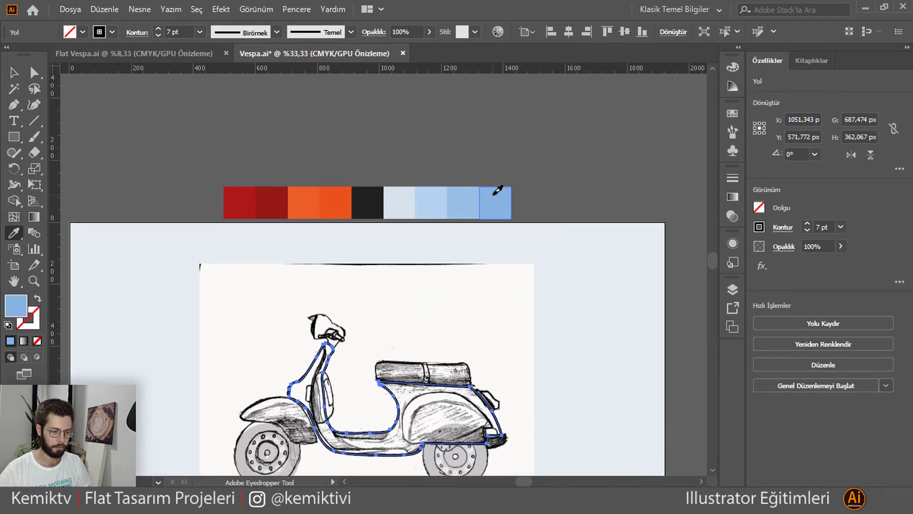
scroll(451, 238, down, 3)
click(434, 136)
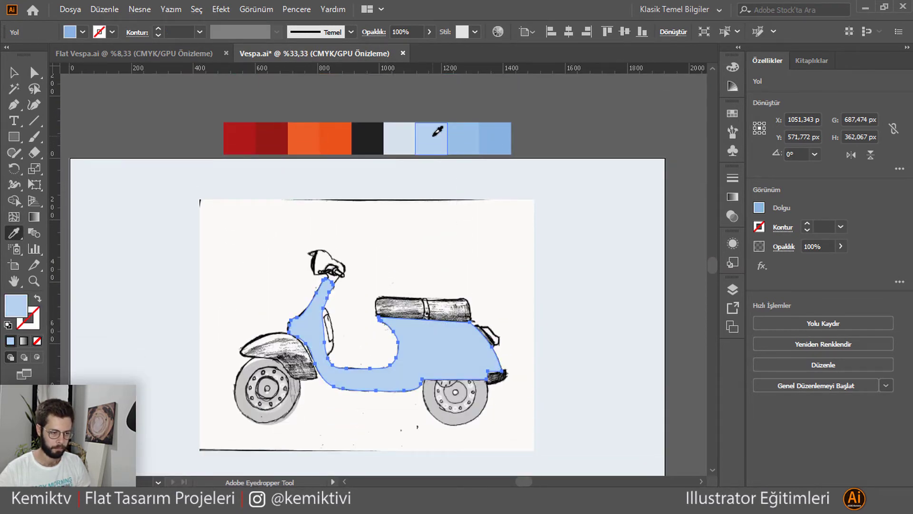
scroll(412, 223, down, 4)
scroll(412, 221, up, 3)
scroll(428, 181, up, 1)
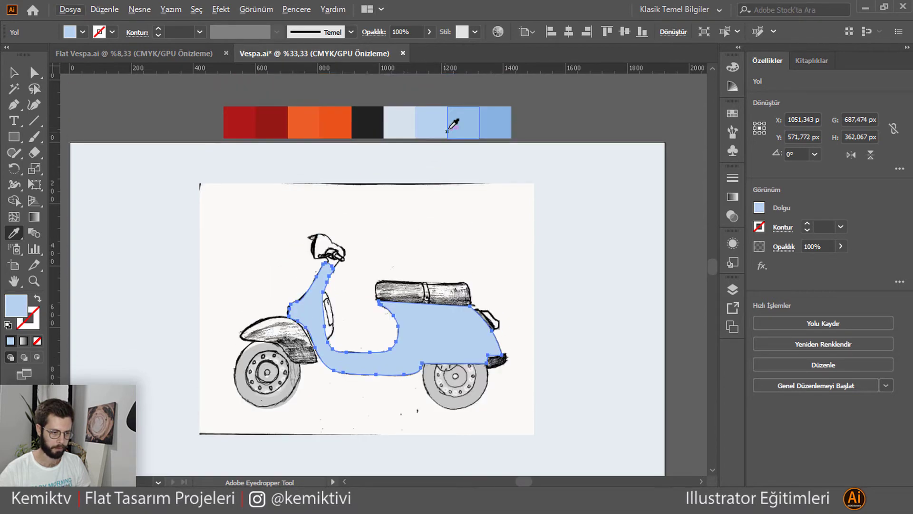
click(449, 129)
key(ctrl+shift+a)
Step: Remove the body's outline, lower its opacity to 36%, and deselect it
key(v)
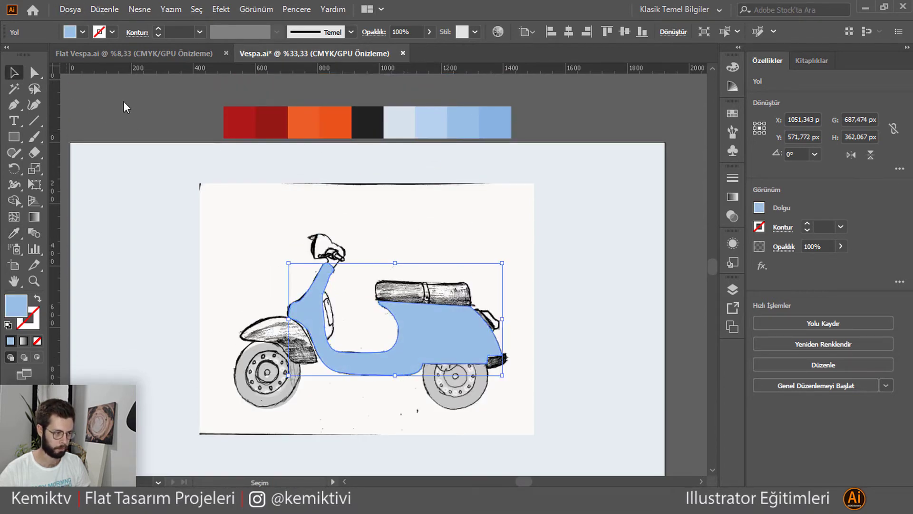
scroll(296, 370, up, 2)
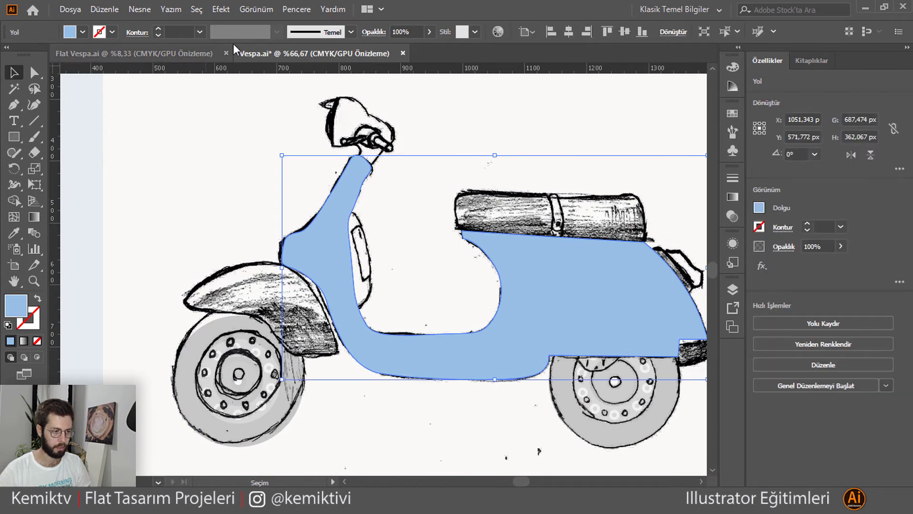
click(98, 33)
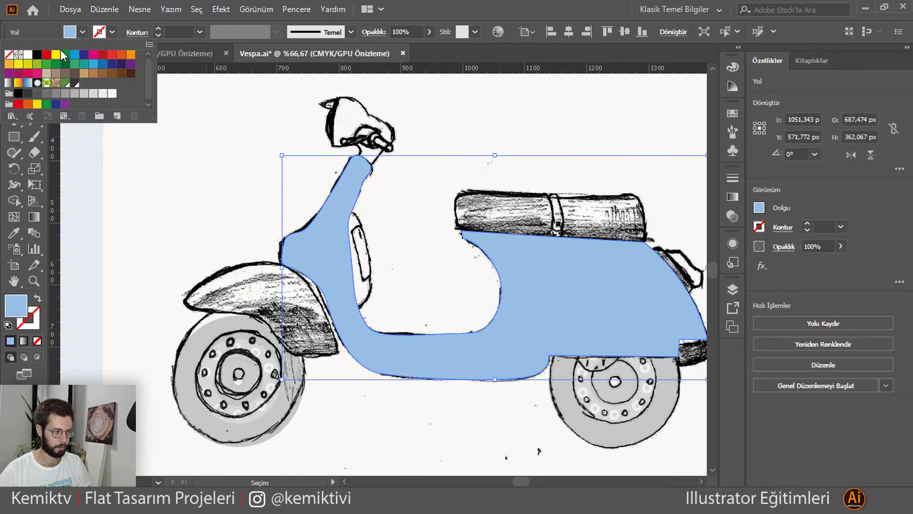
click(428, 31)
drag(404, 48, 395, 47)
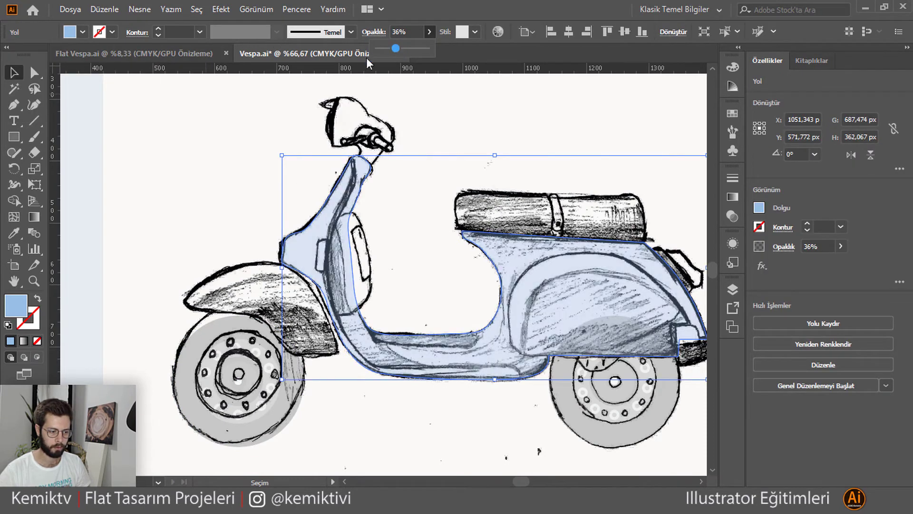
click(222, 183)
scroll(302, 346, up, 1)
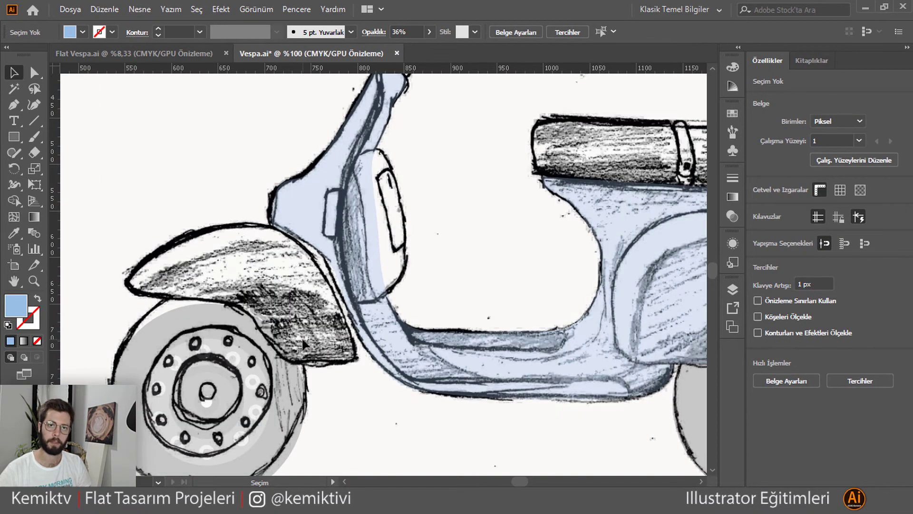
Step: Draw a closed front fender shape over the sketch's mudguard with the Curvature tool
click(34, 104)
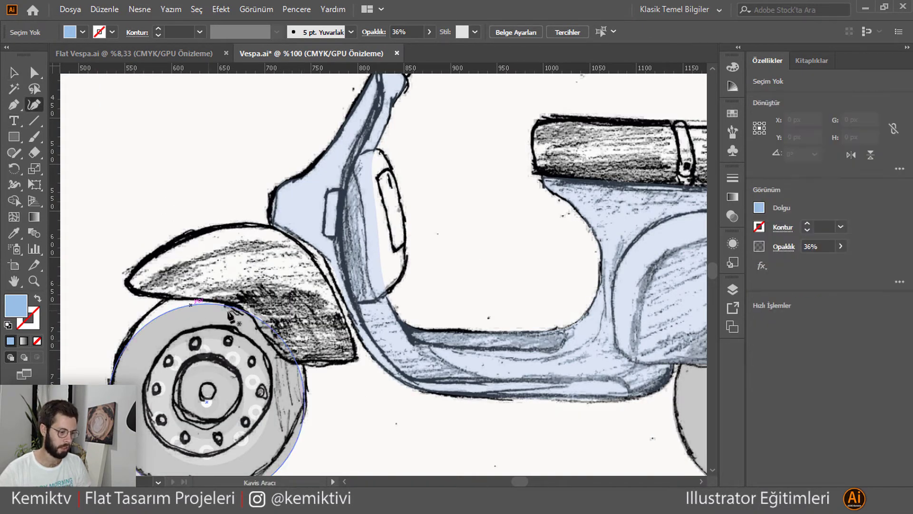
click(135, 286)
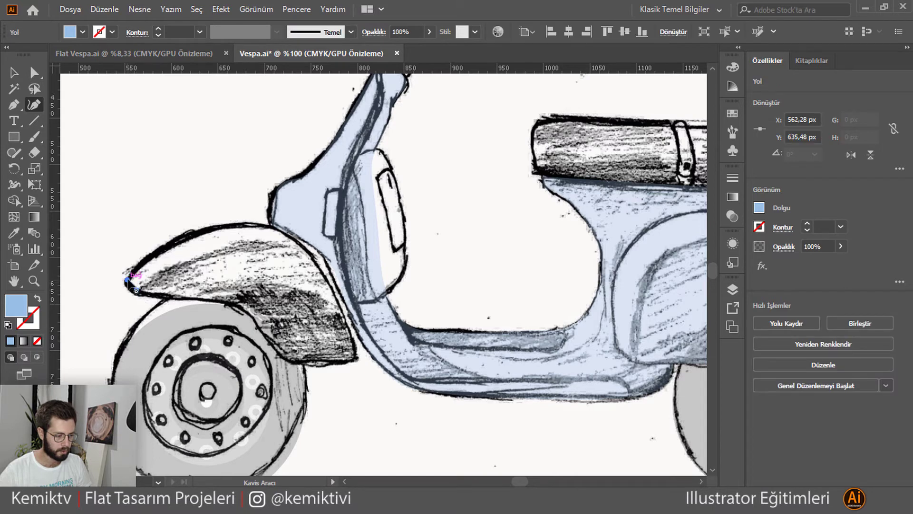
click(136, 289)
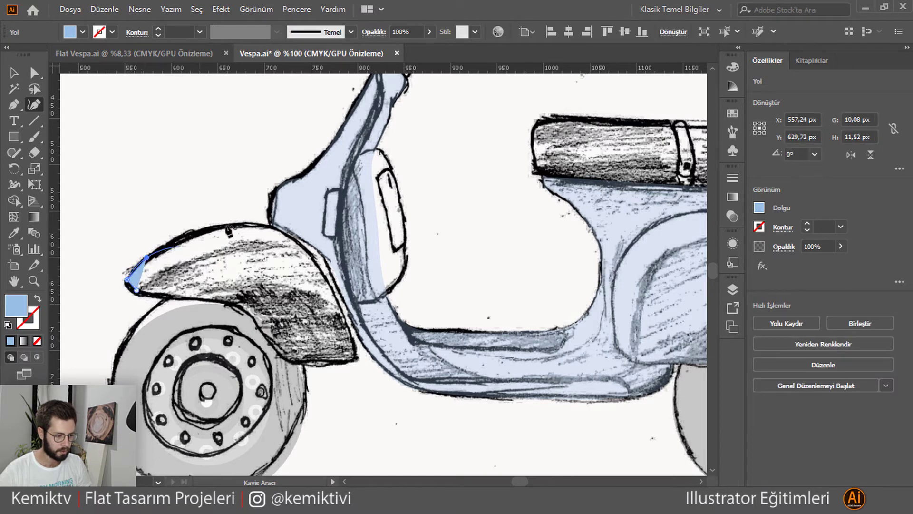
click(253, 223)
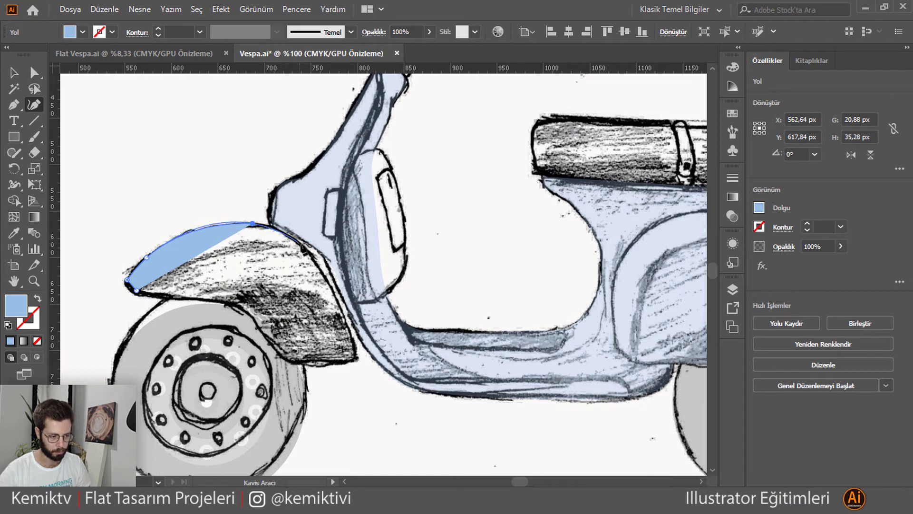
click(302, 244)
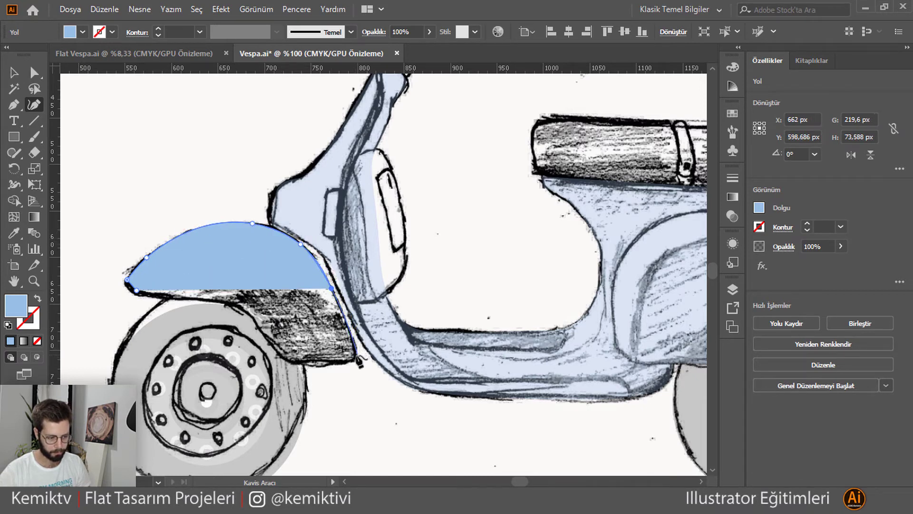
click(356, 356)
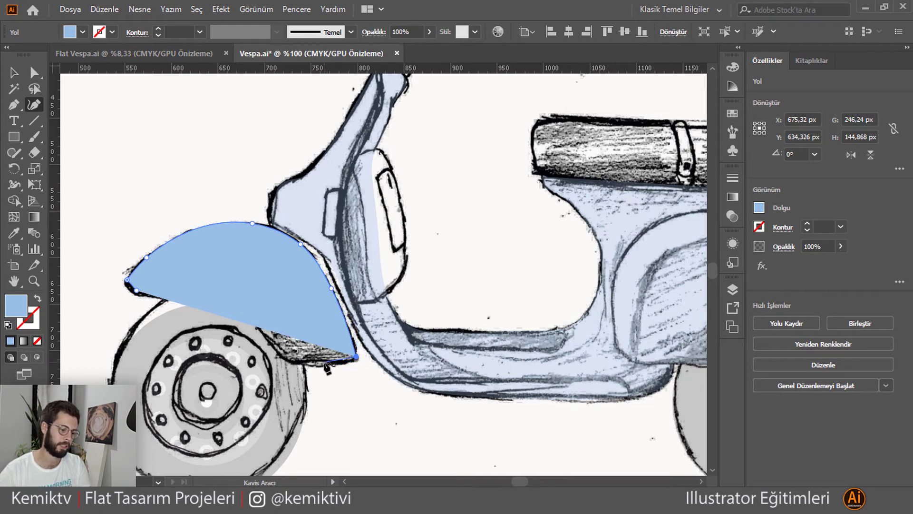
click(291, 357)
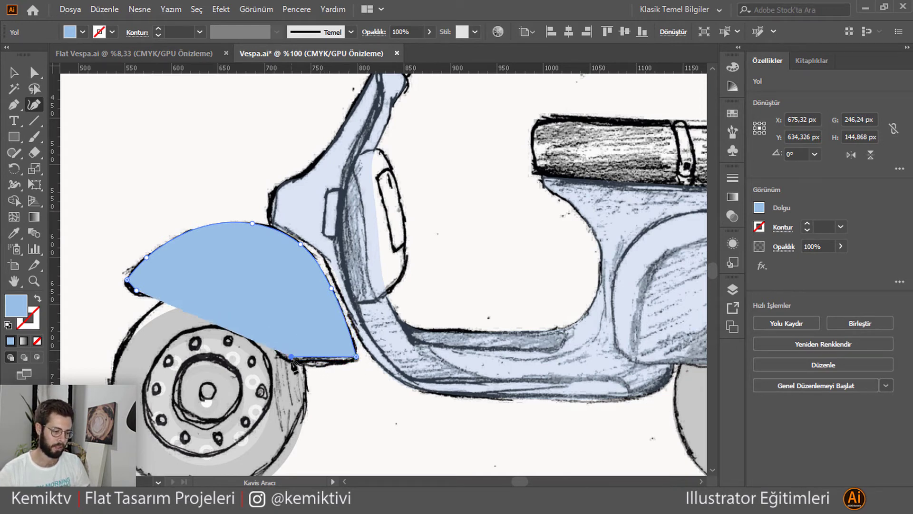
click(272, 331)
click(219, 292)
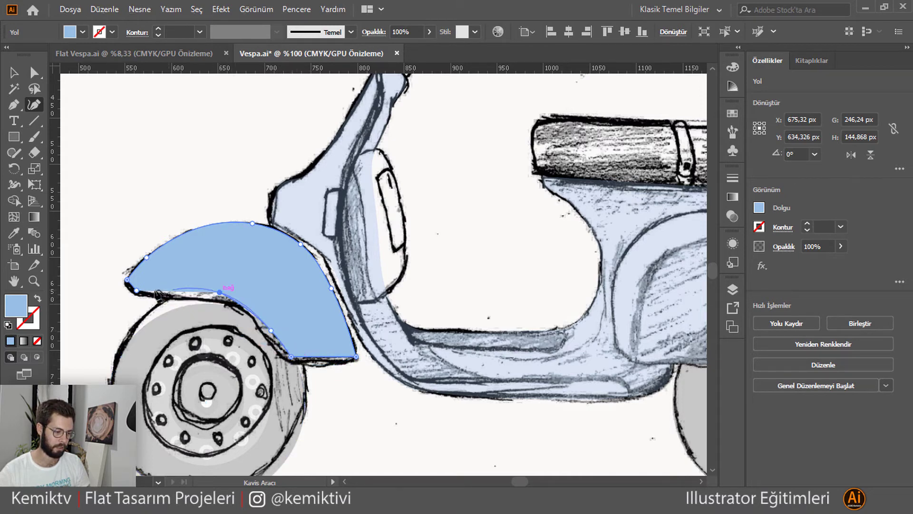
click(137, 291)
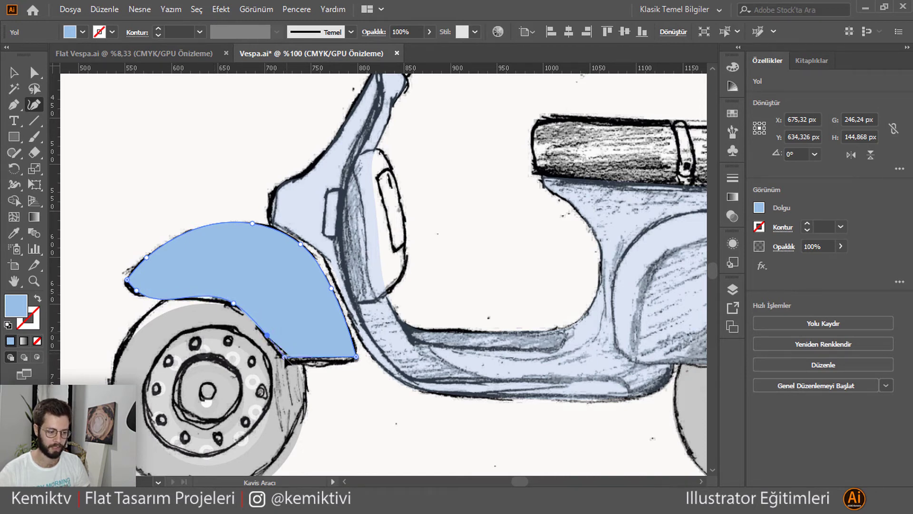
Step: Lower the fender's bottom-right point, sharpen that corner and round the front tip
drag(356, 356, 357, 363)
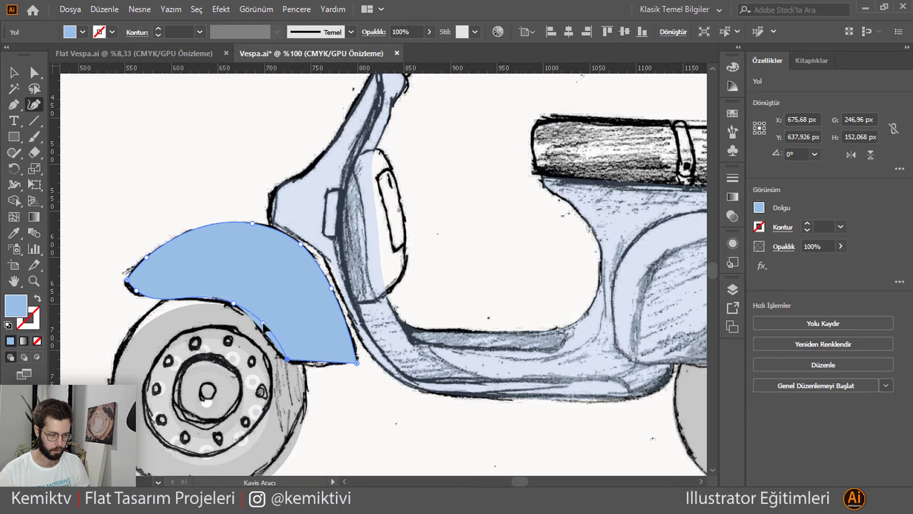
click(35, 74)
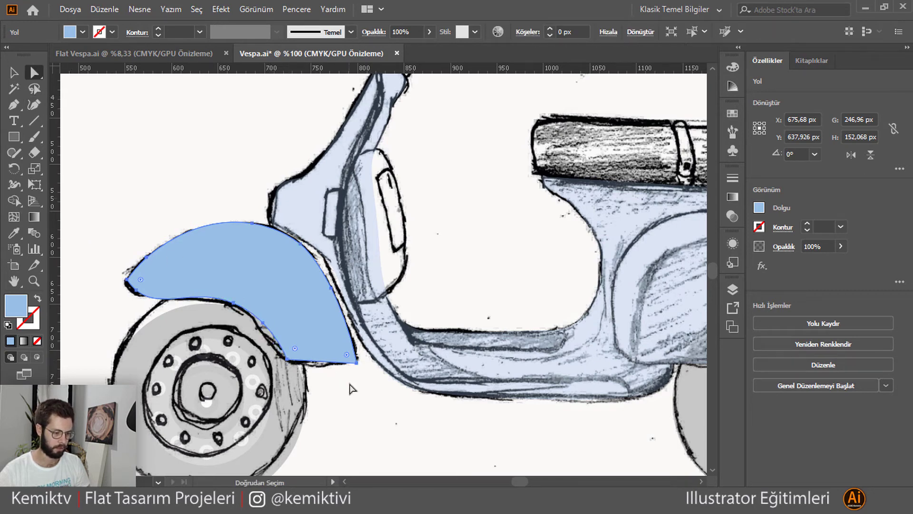
click(294, 350)
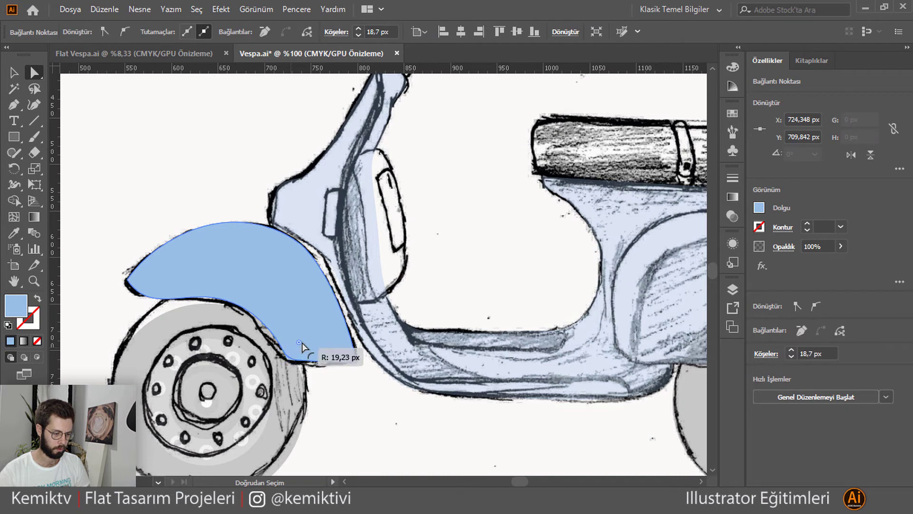
drag(301, 343, 351, 359)
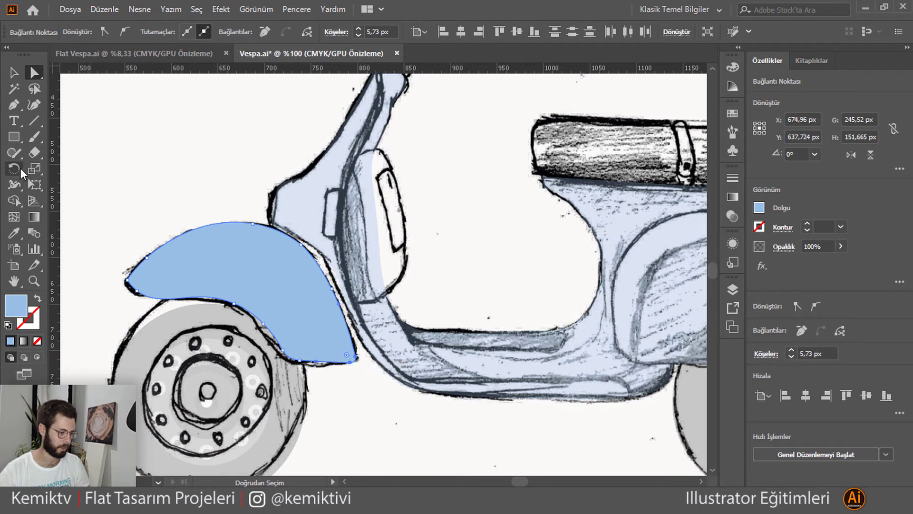
click(128, 284)
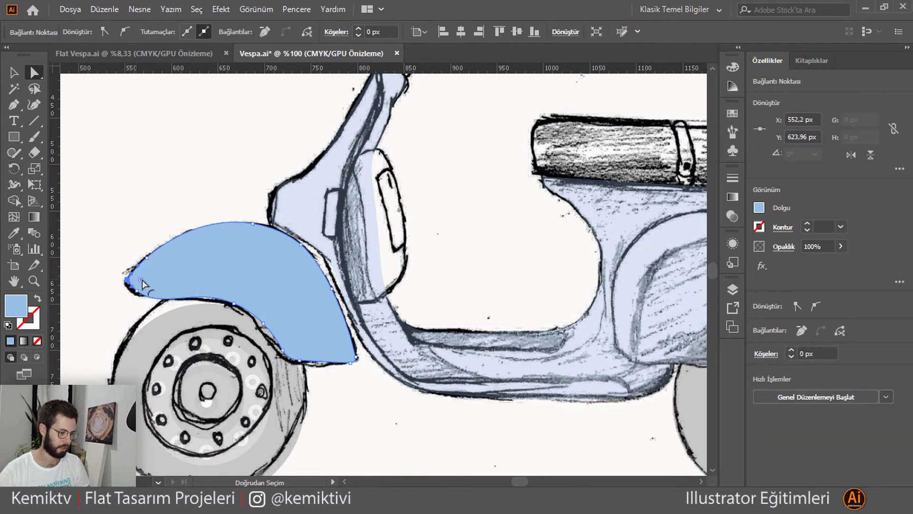
drag(142, 284, 138, 285)
Step: Deselect the fender and pan the view to centre the scooter
click(14, 72)
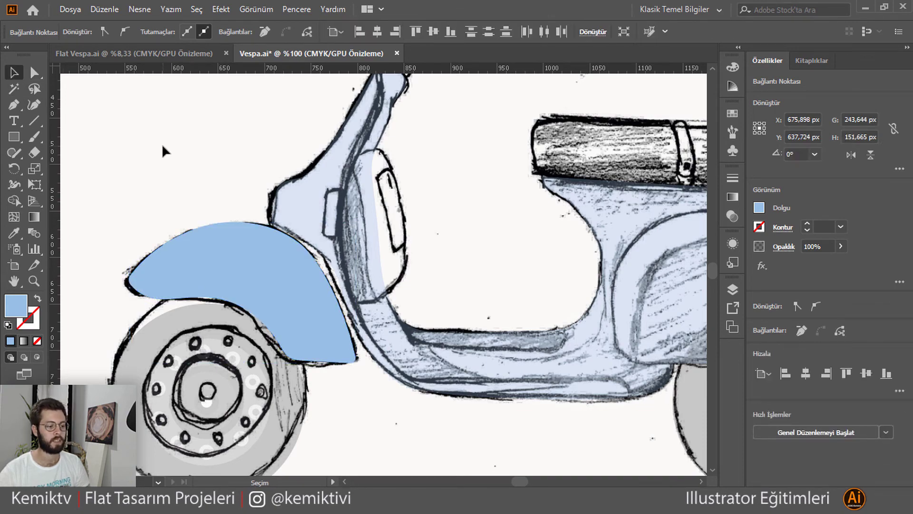
click(161, 144)
scroll(167, 159, down, 1)
scroll(177, 161, down, 2)
scroll(318, 197, up, 1)
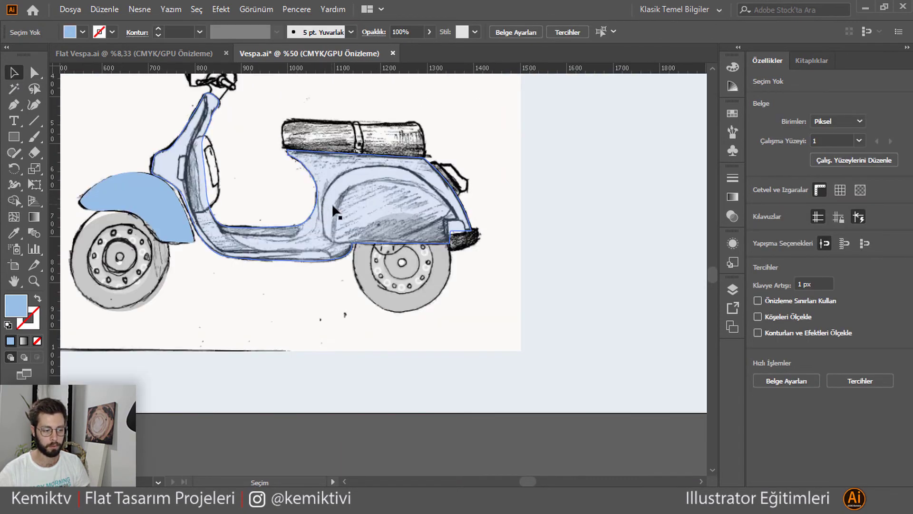
scroll(228, 200, up, 1)
scroll(243, 214, up, 1)
scroll(279, 232, down, 1)
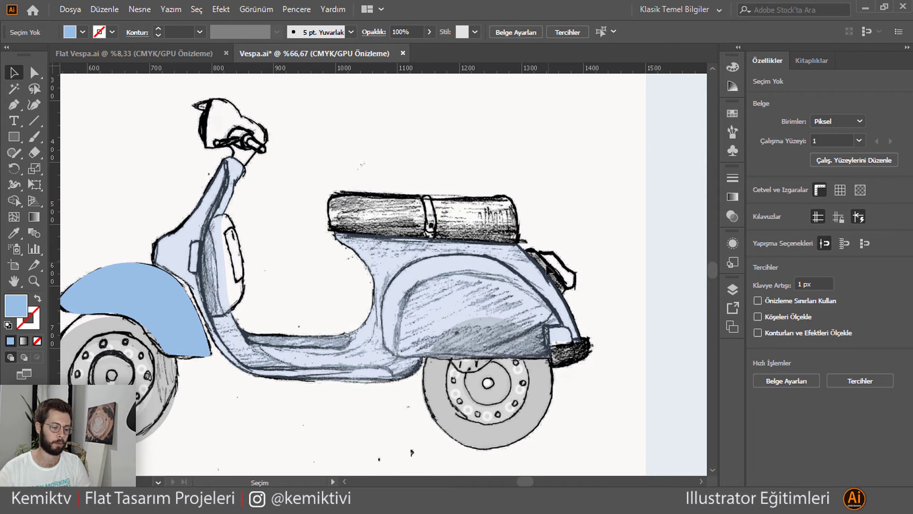
drag(196, 290, 318, 280)
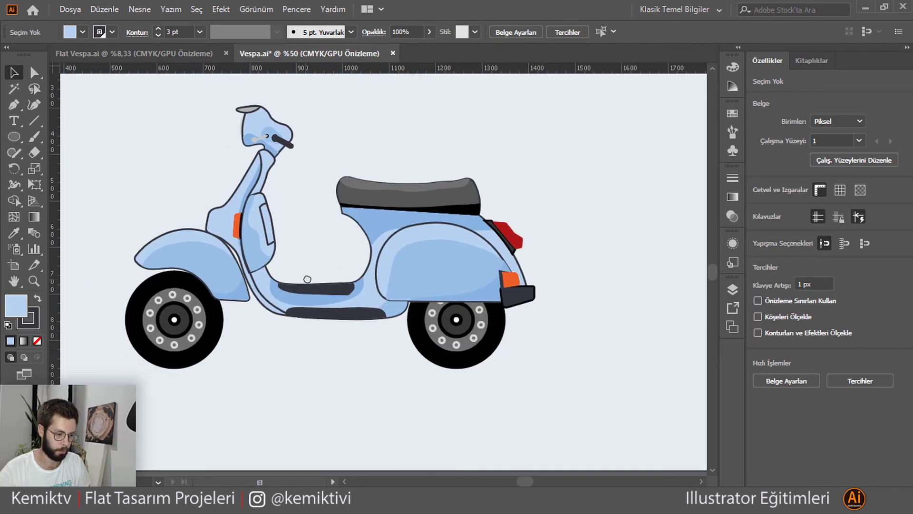
Step: Place the rear orange indicator copy and trim its overlap with the original using Shape Builder
drag(307, 279, 339, 290)
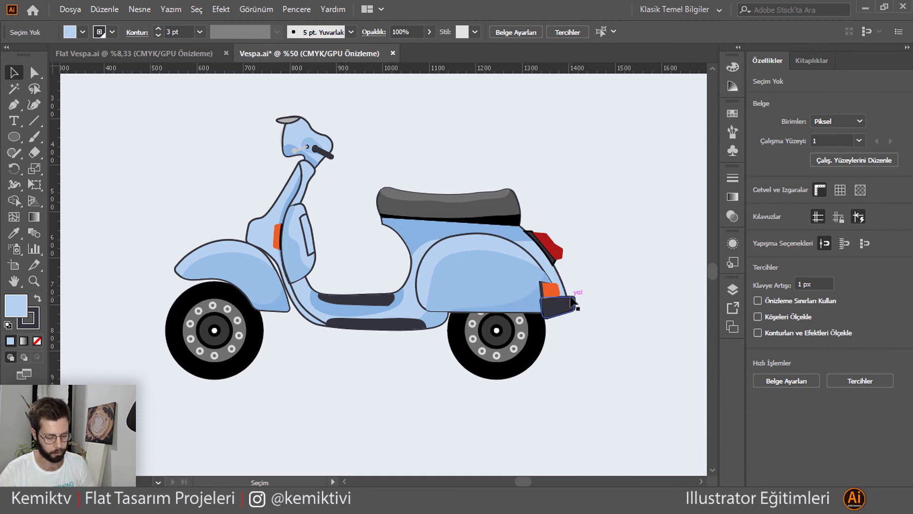
scroll(556, 292, up, 4)
scroll(565, 292, up, 2)
drag(409, 259, 391, 276)
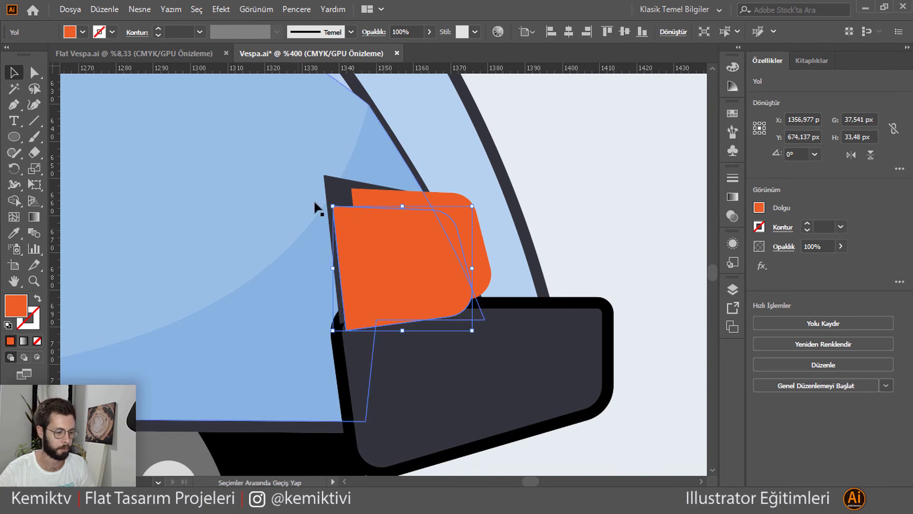
shift+click(370, 204)
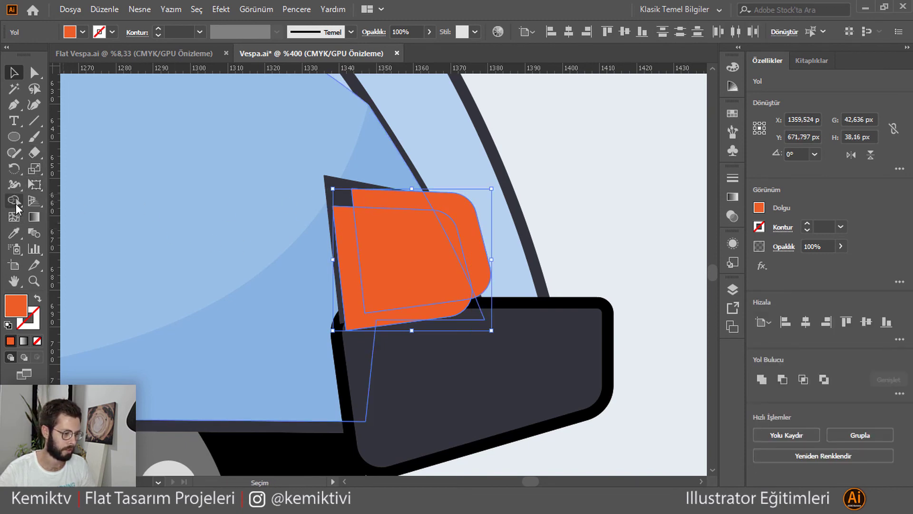
click(16, 200)
alt+click(349, 280)
Step: Select the trimmed rear indicator, fit the artboard in view, and clear the selection
click(18, 79)
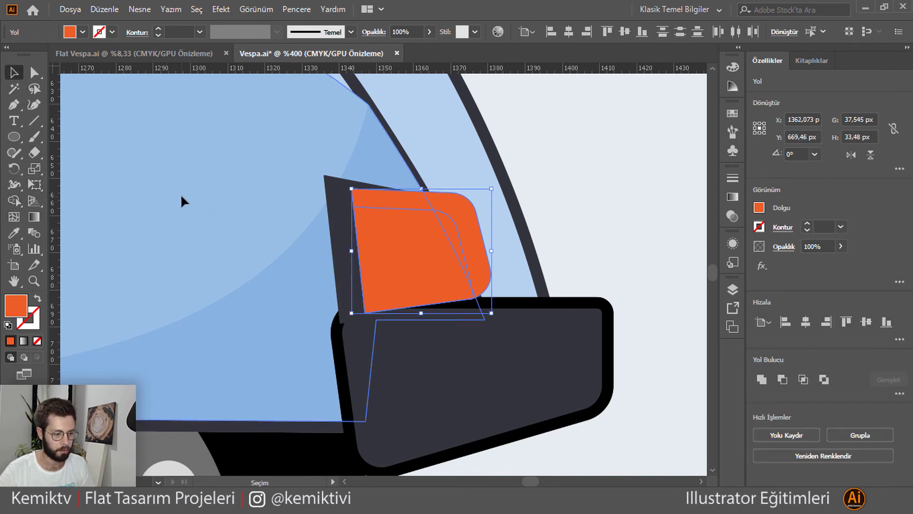
click(429, 246)
key(ctrl+0)
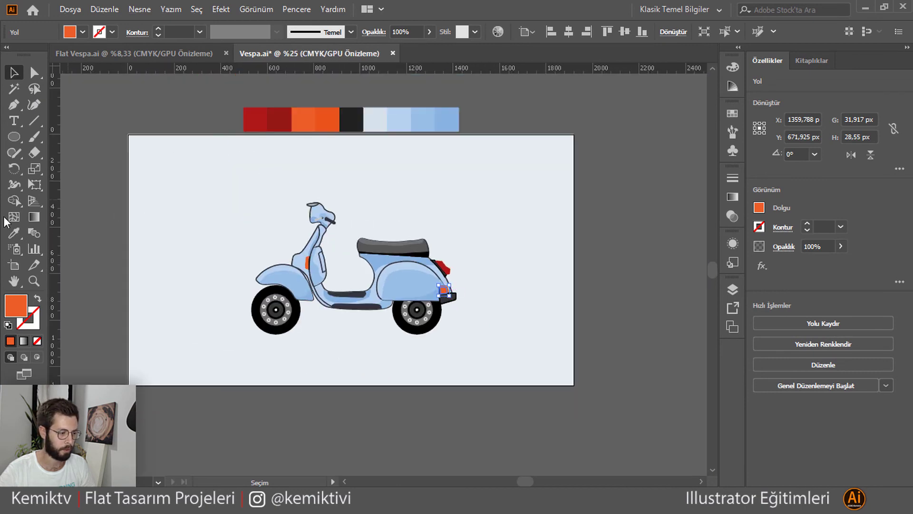
key(i)
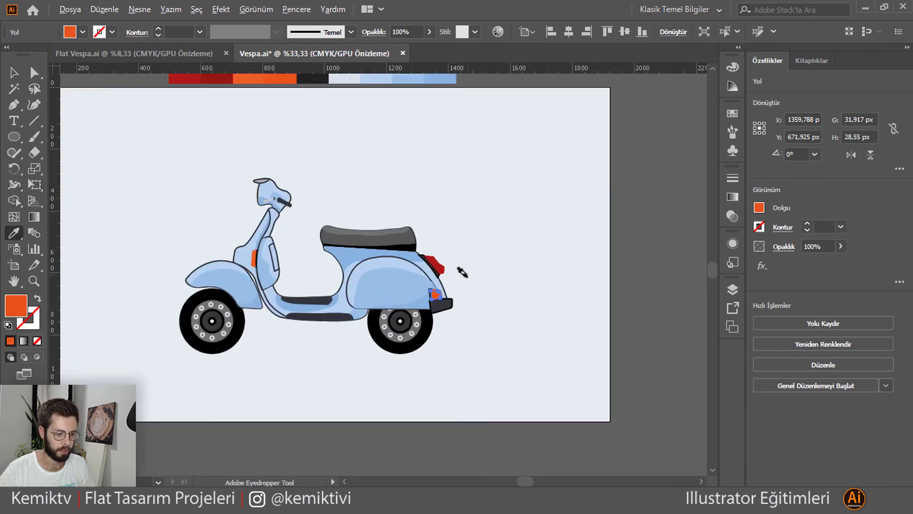
scroll(456, 285, up, 4)
scroll(456, 285, up, 2)
click(15, 73)
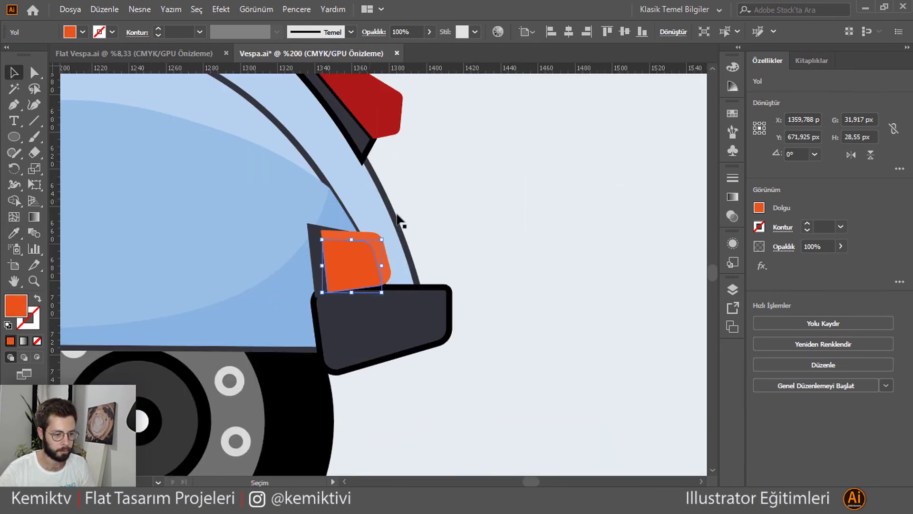
click(428, 218)
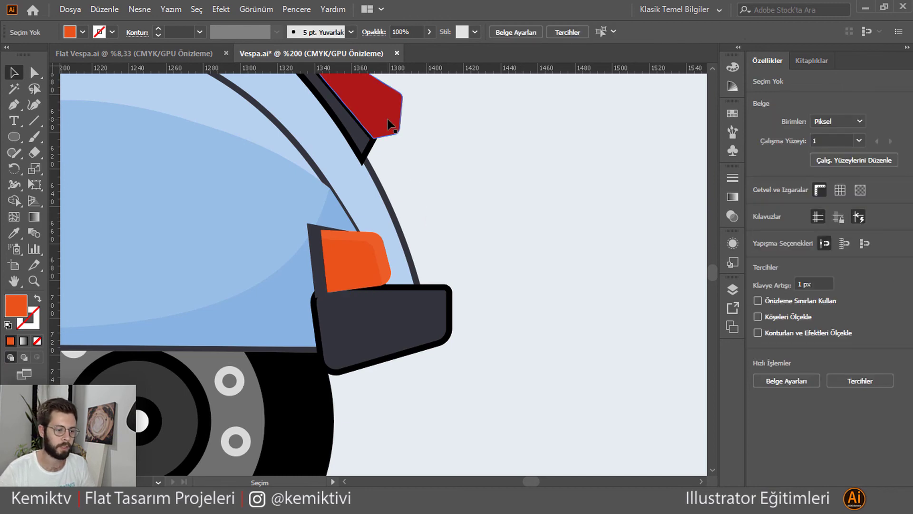
scroll(374, 154, up, 3)
Step: Offset a copy of the red tail light and trim the overlap with Shape Builder
scroll(374, 160, up, 2)
click(409, 212)
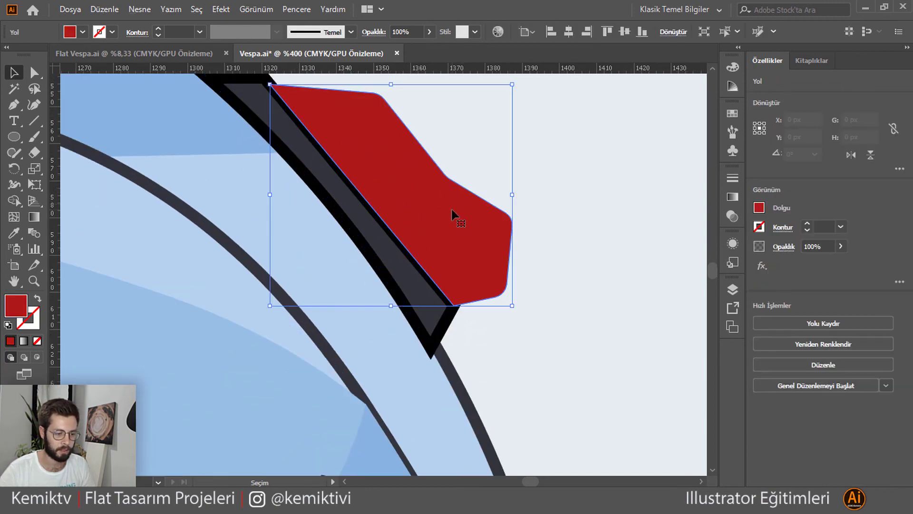
mouse_move(453, 241)
mouse_down()
mouse_move(437, 269)
mouse_move(440, 259)
mouse_move(425, 250)
mouse_up()
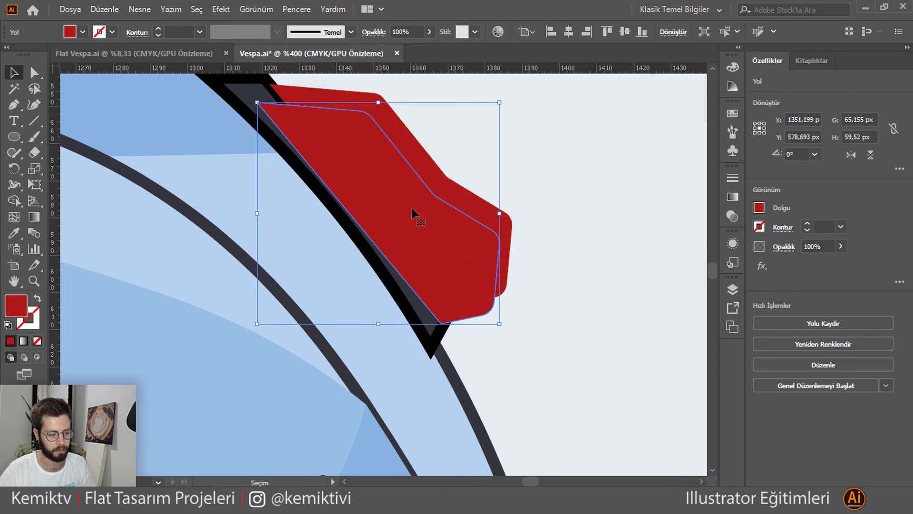
shift+click(410, 157)
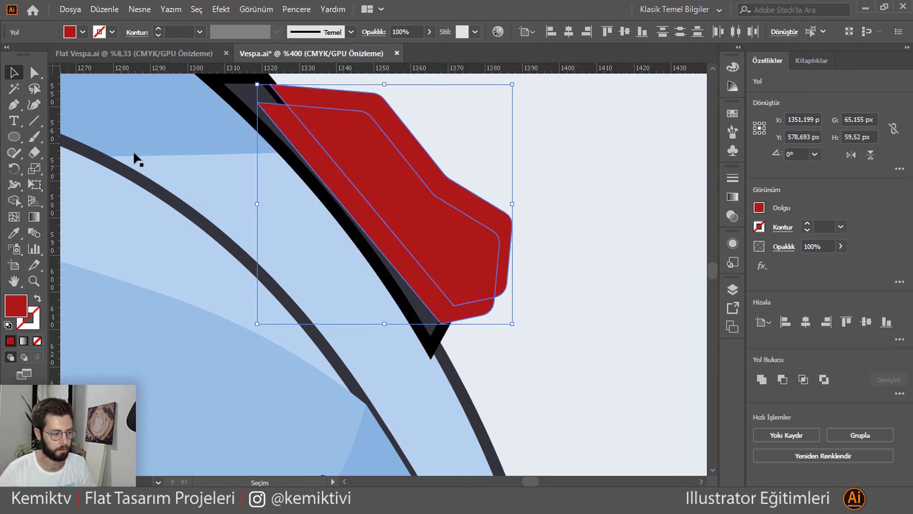
click(14, 200)
drag(309, 124, 452, 214)
Step: Select the reshaped tail light, zoom out to the whole scooter, and clear the selection
key(v)
click(290, 186)
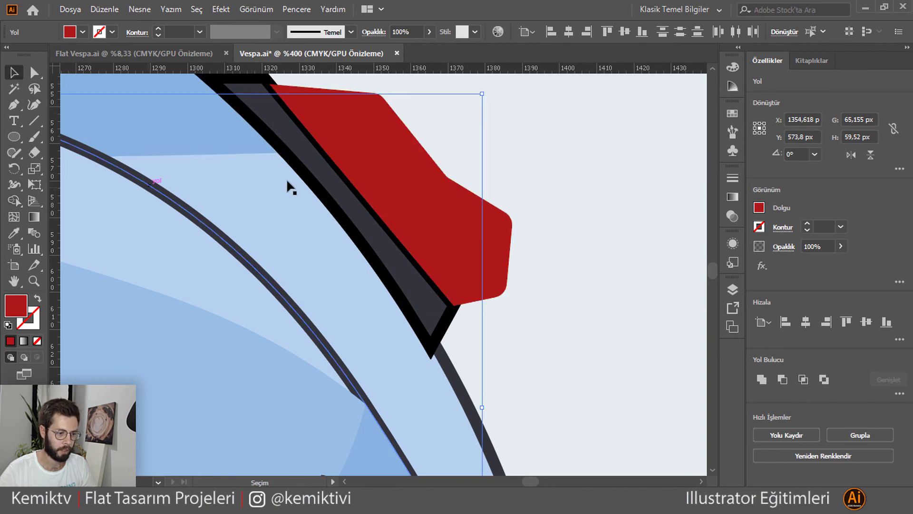
click(379, 197)
key(ctrl+minus)
key(ctrl+minus)
key(ctrl+minus)
key(ctrl+minus)
key(ctrl+minus)
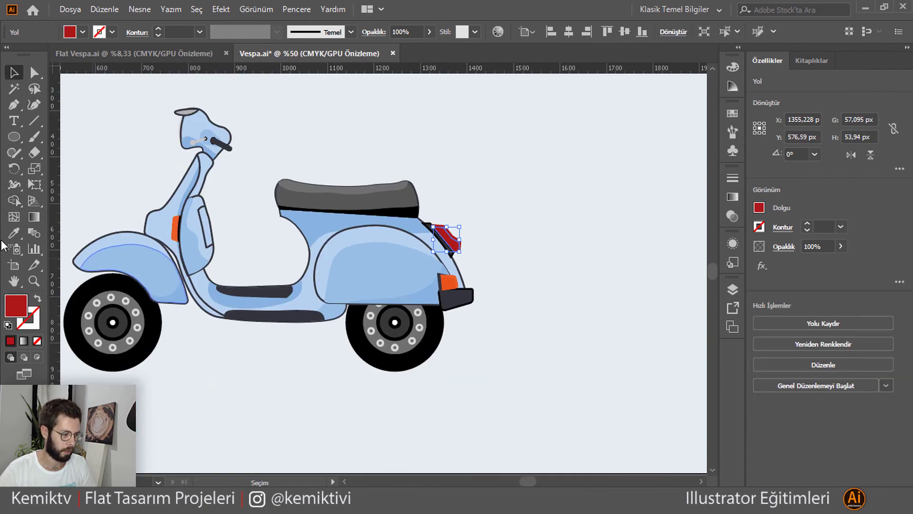
click(13, 233)
key(ctrl+minus)
scroll(195, 257, up, 3)
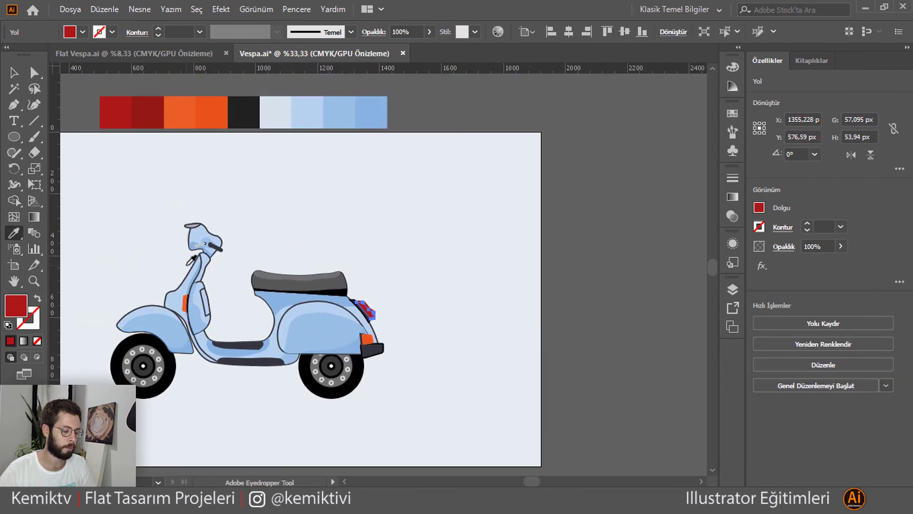
scroll(187, 339, up, 1)
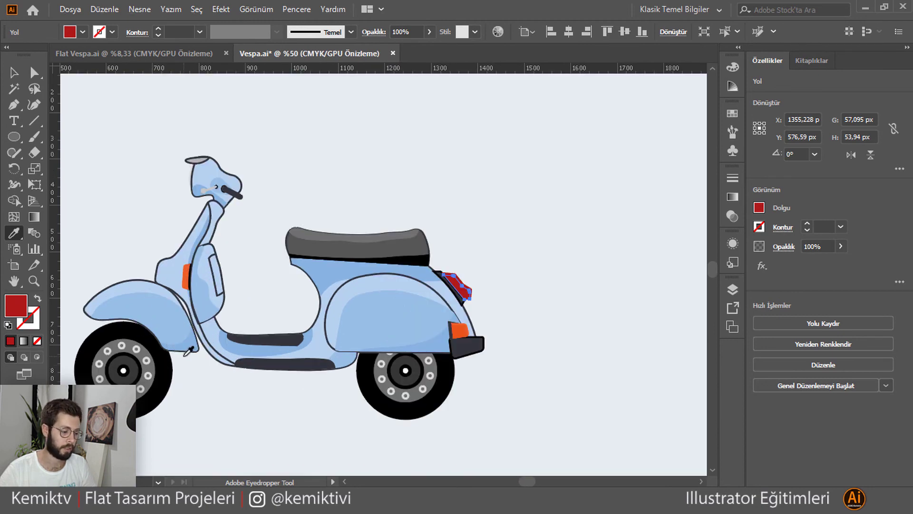
scroll(221, 298, up, 3)
scroll(199, 228, up, 2)
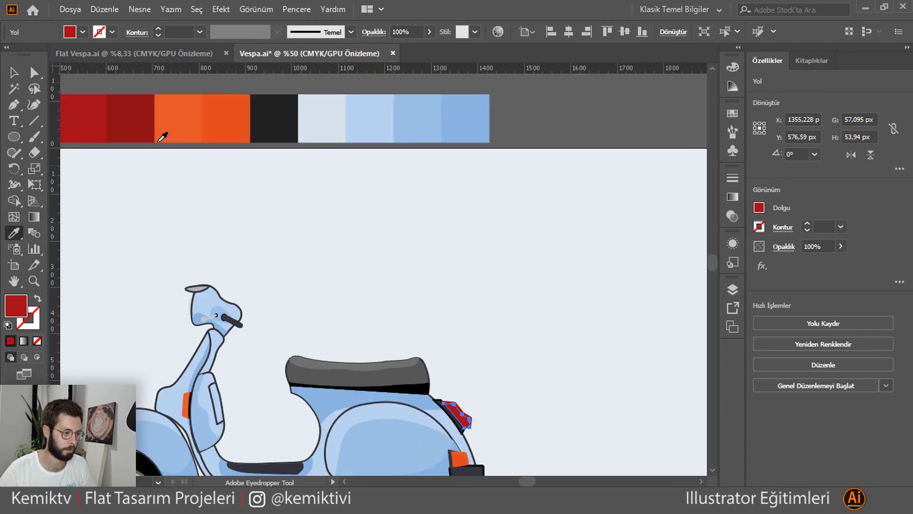
click(20, 73)
scroll(192, 219, down, 3)
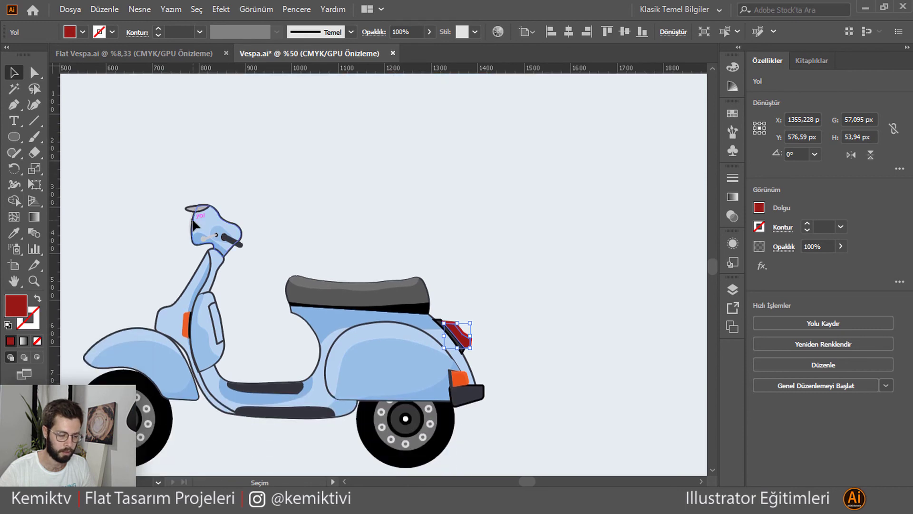
click(233, 270)
scroll(138, 296, up, 2)
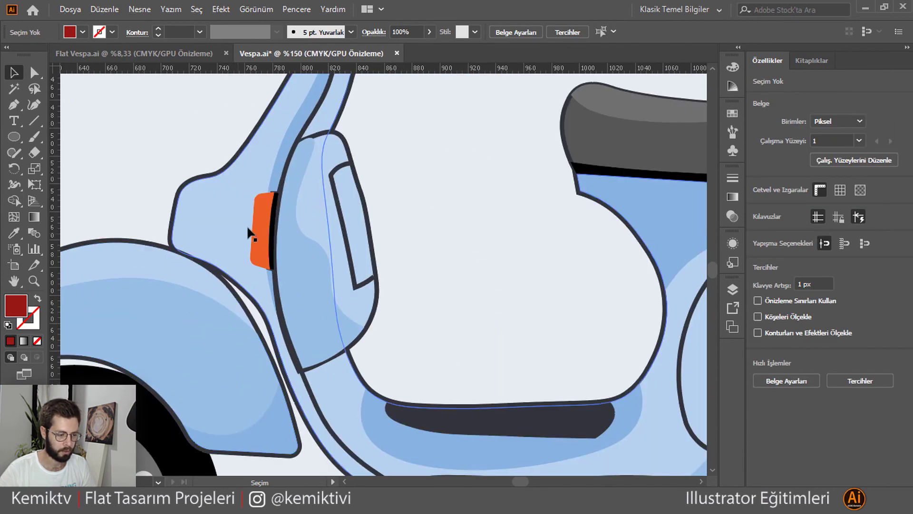
Step: Nudge the front indicator copy and trim the overlap to reveal a dark edge strip
click(261, 234)
drag(263, 229, 265, 230)
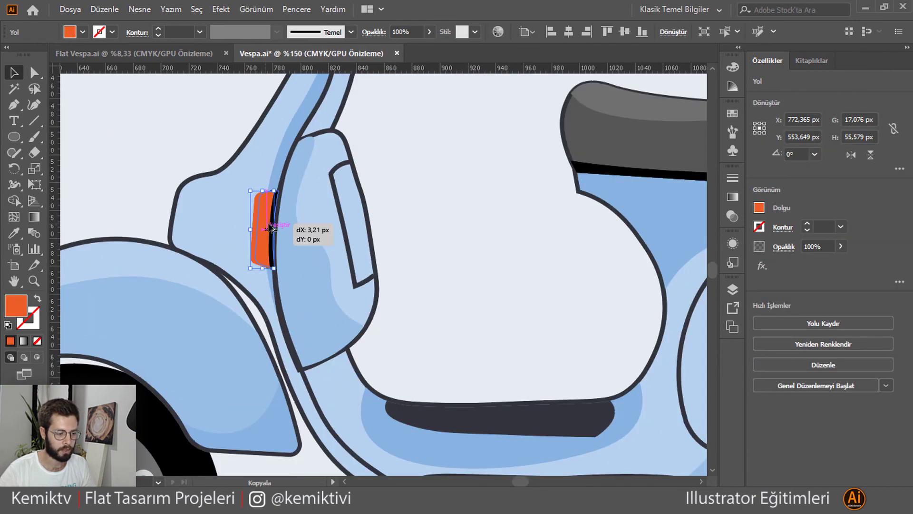
scroll(263, 257, up, 2)
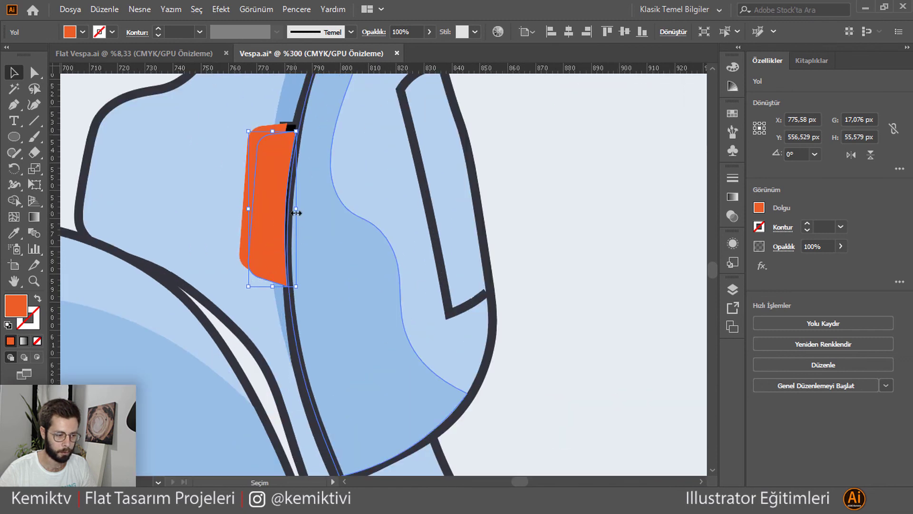
drag(272, 195, 270, 193)
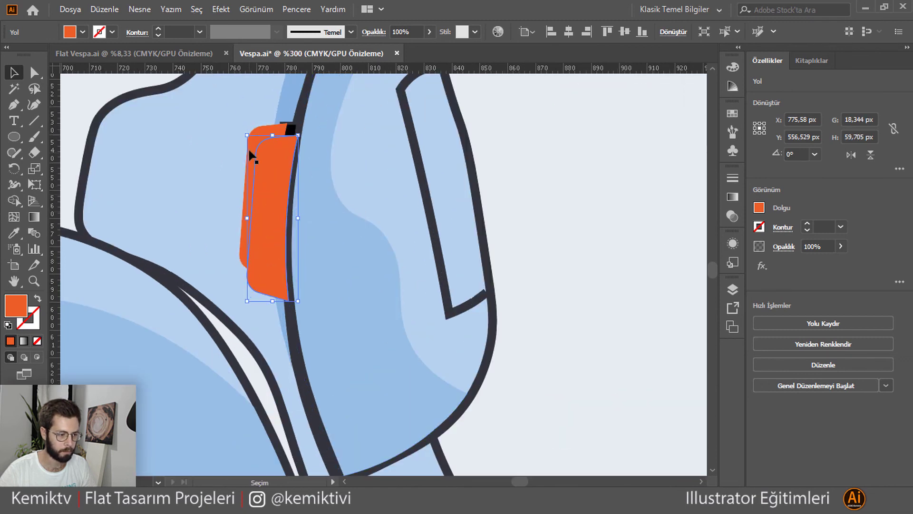
shift+click(254, 136)
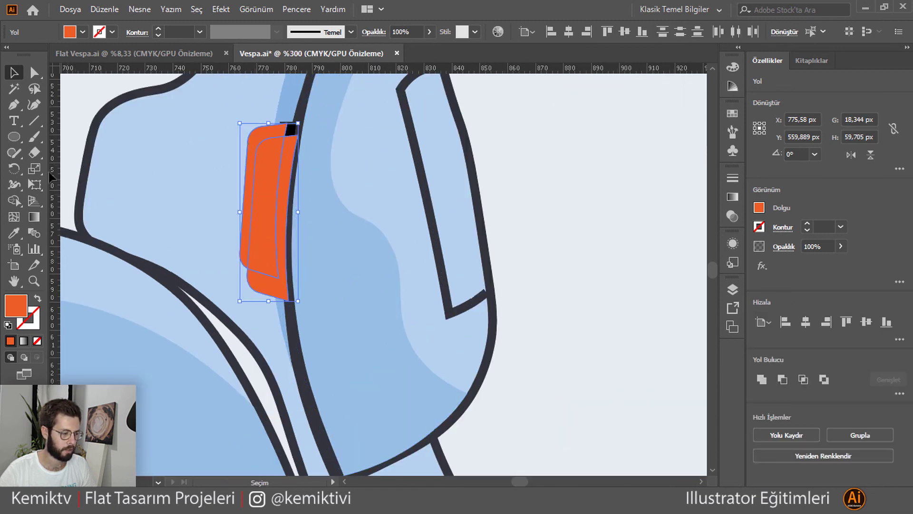
click(17, 198)
drag(260, 289, 260, 290)
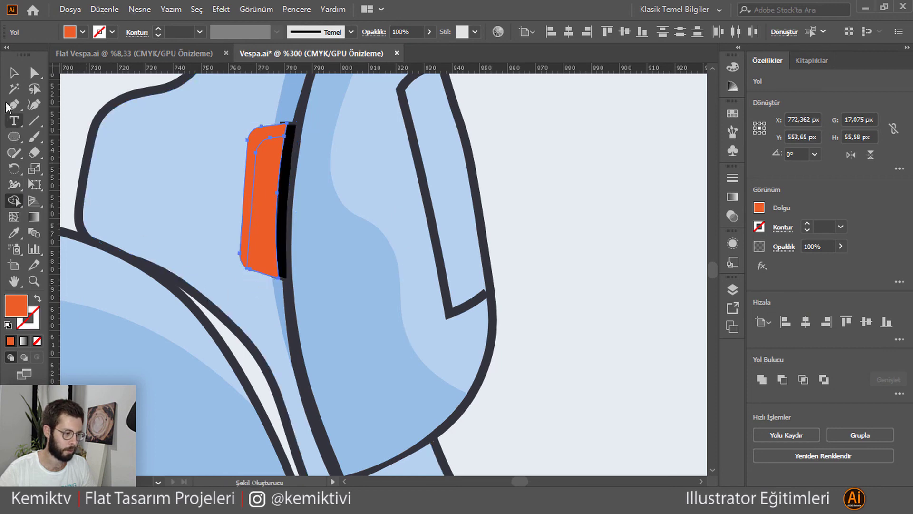
Step: Zoom out and fill the trimmed front indicator with the darker orange swatch
click(14, 72)
click(272, 204)
key(ctrl+minus)
key(ctrl+minus)
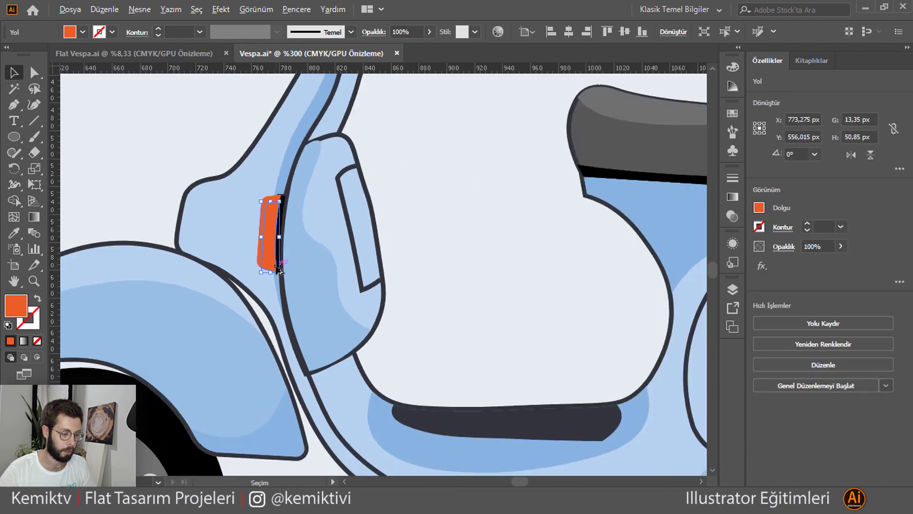
key(ctrl+minus)
key(ctrl+minus)
scroll(205, 272, up, 5)
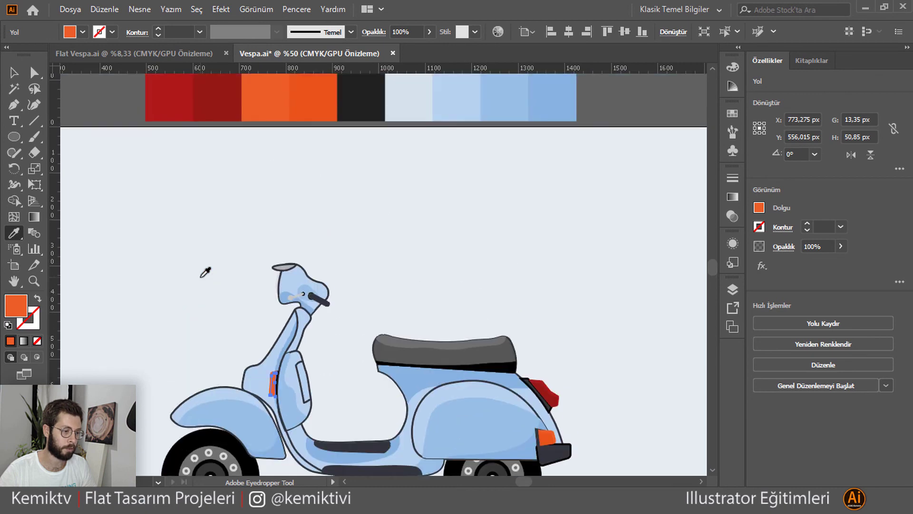
scroll(224, 228, up, 3)
click(328, 134)
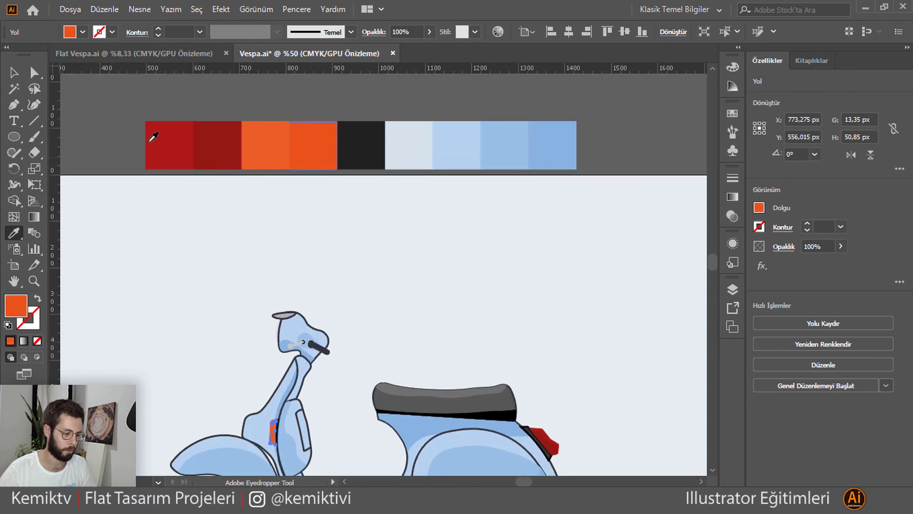
click(14, 72)
Step: Clear the selection and scroll down over the finished Vespa artwork
click(95, 151)
scroll(168, 209, down, 1)
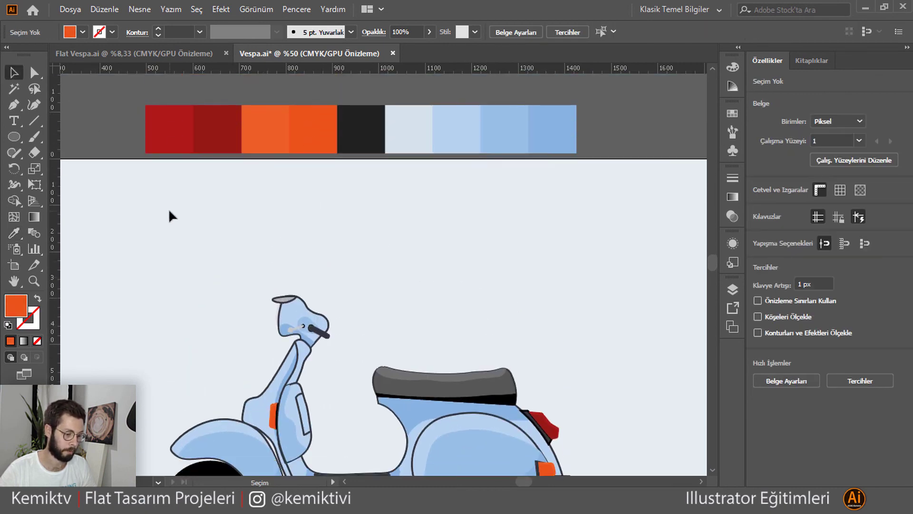
scroll(169, 209, down, 5)
scroll(168, 208, down, 1)
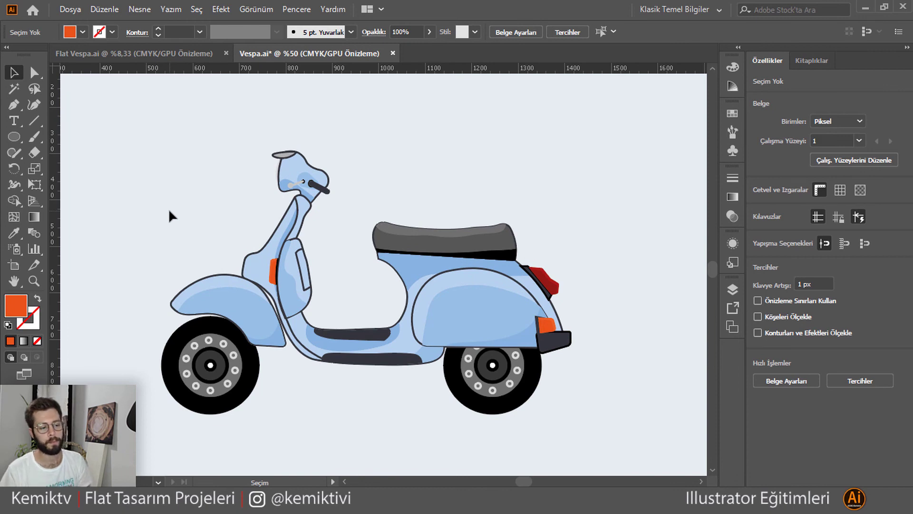